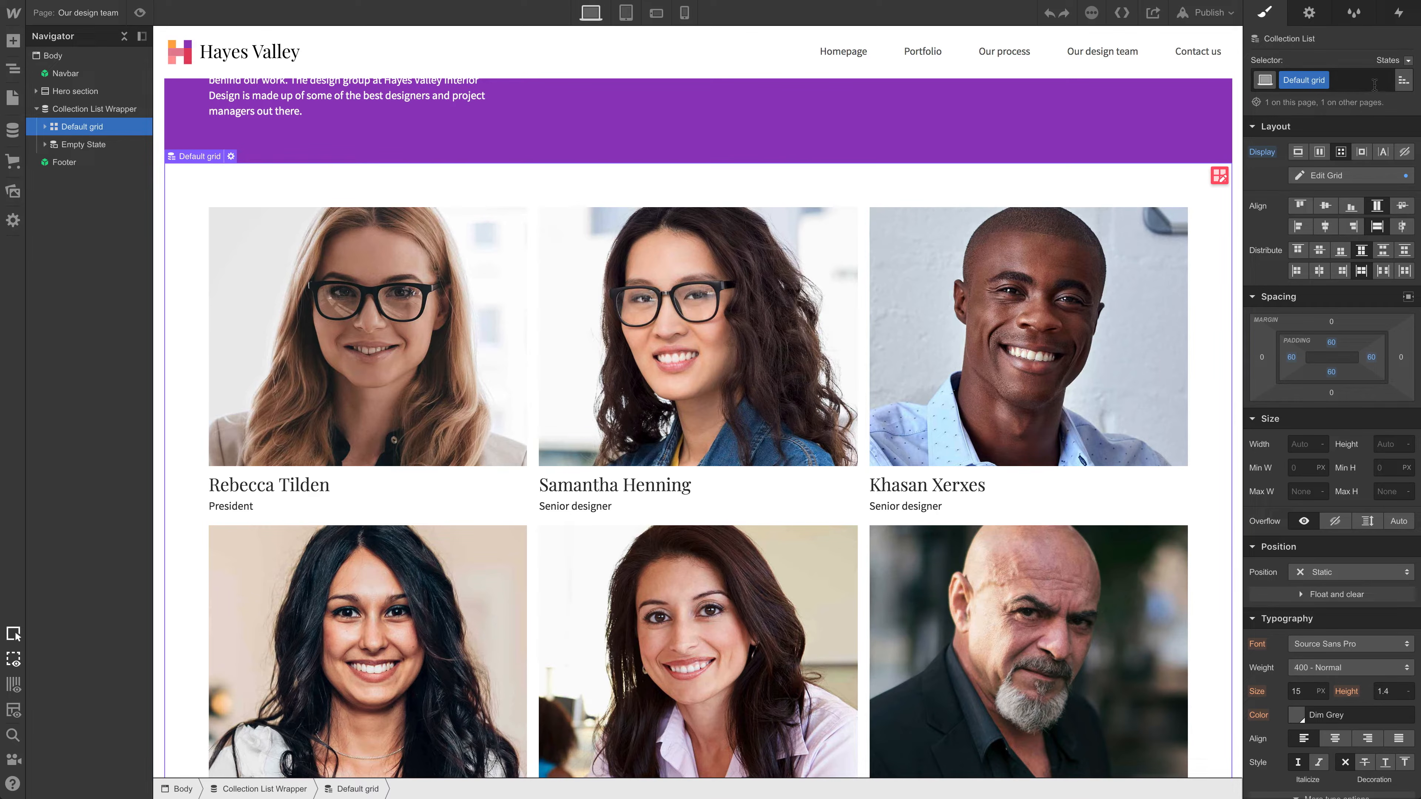
Step: Duplicate the team grid's Default grid class as "Team member grid"
{"action": "left_click", "coordinate": [1324, 82]}
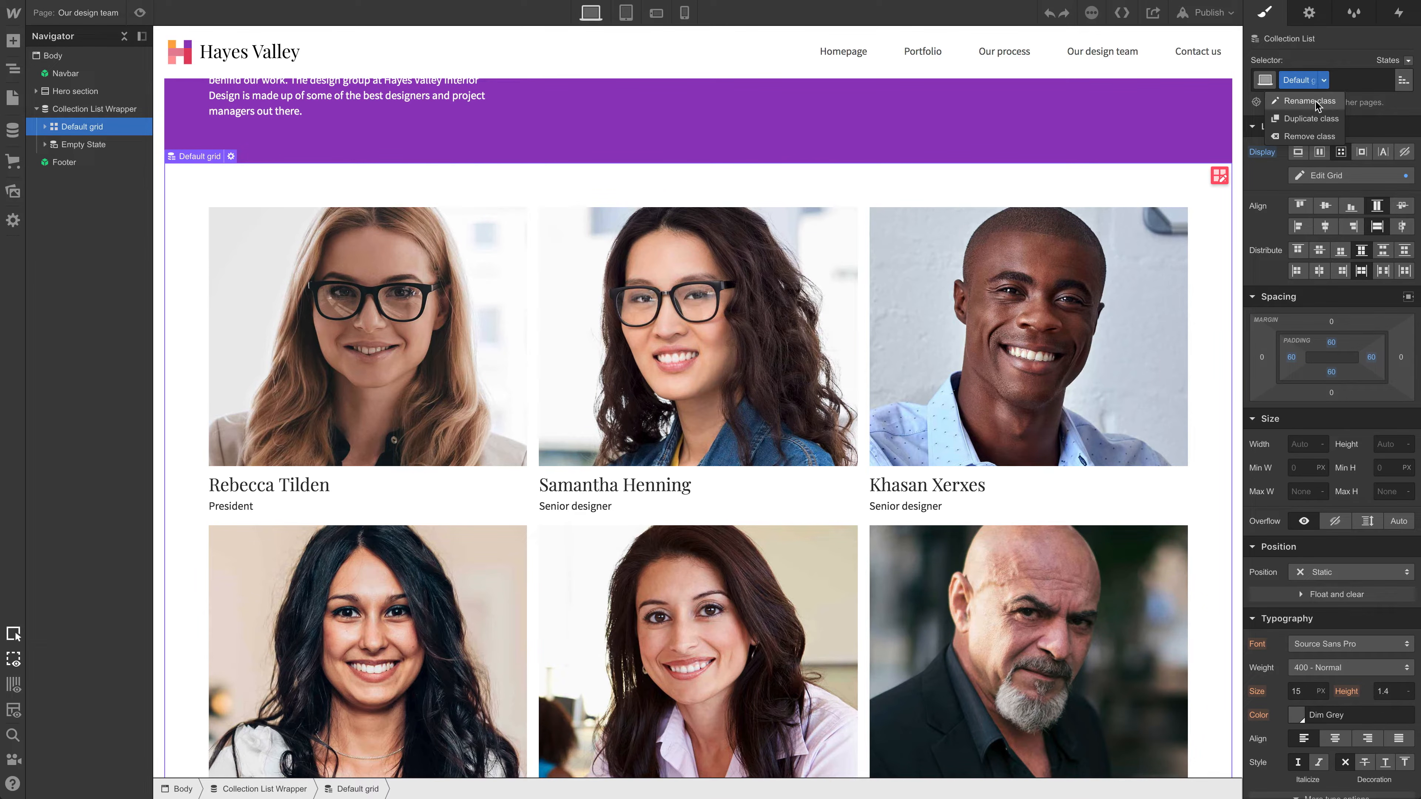
{"action": "left_click", "coordinate": [1311, 120]}
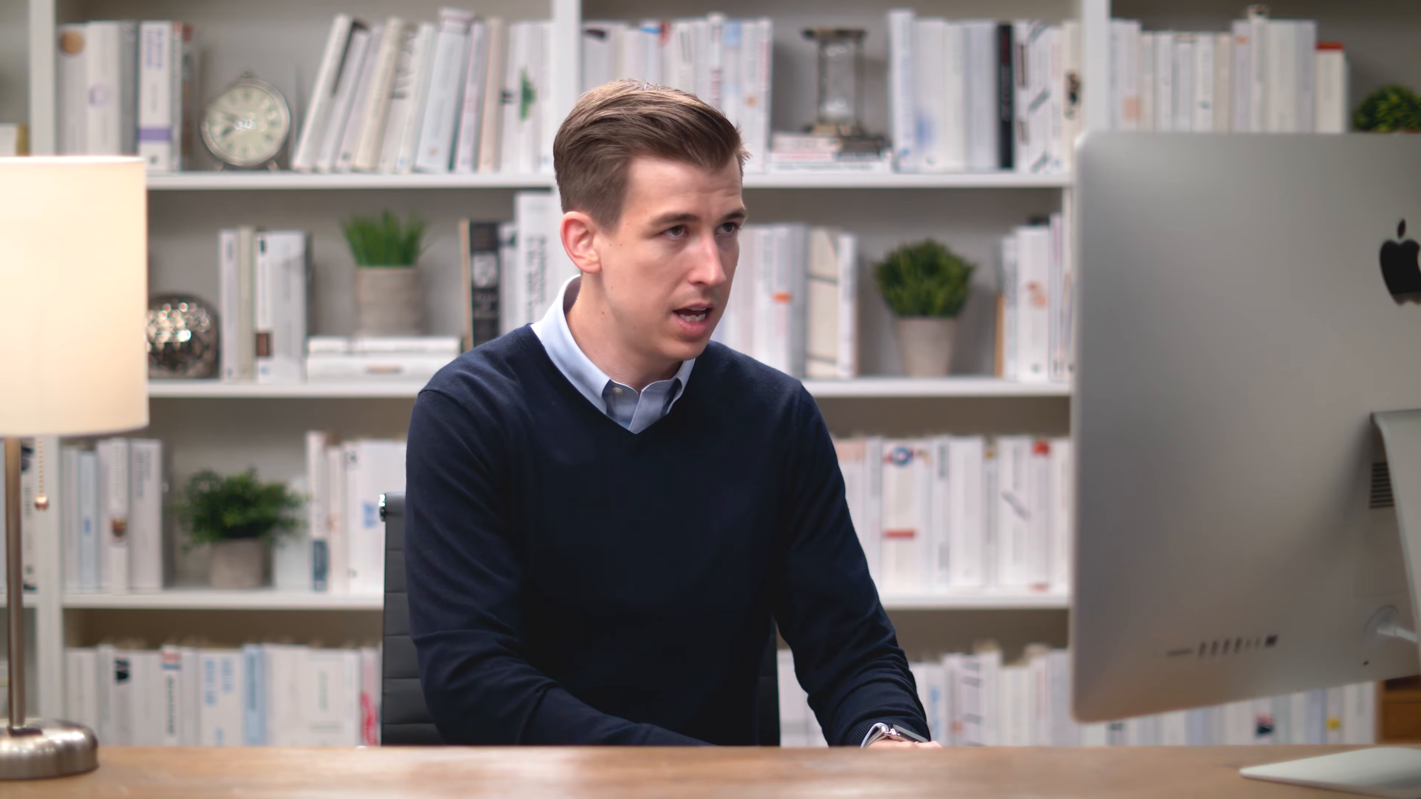
{"action": "type", "text": "Team member grid"}
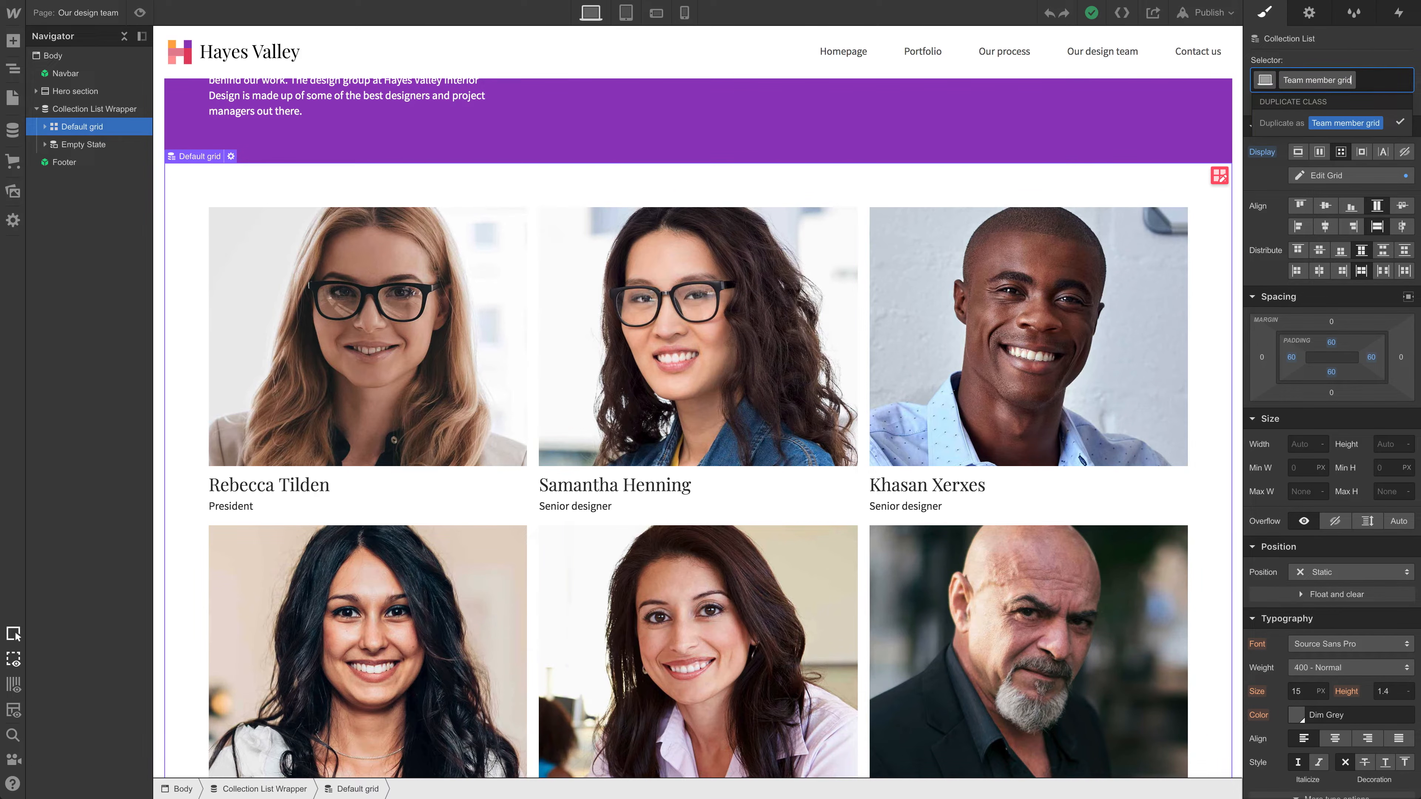
{"action": "key", "text": "Return"}
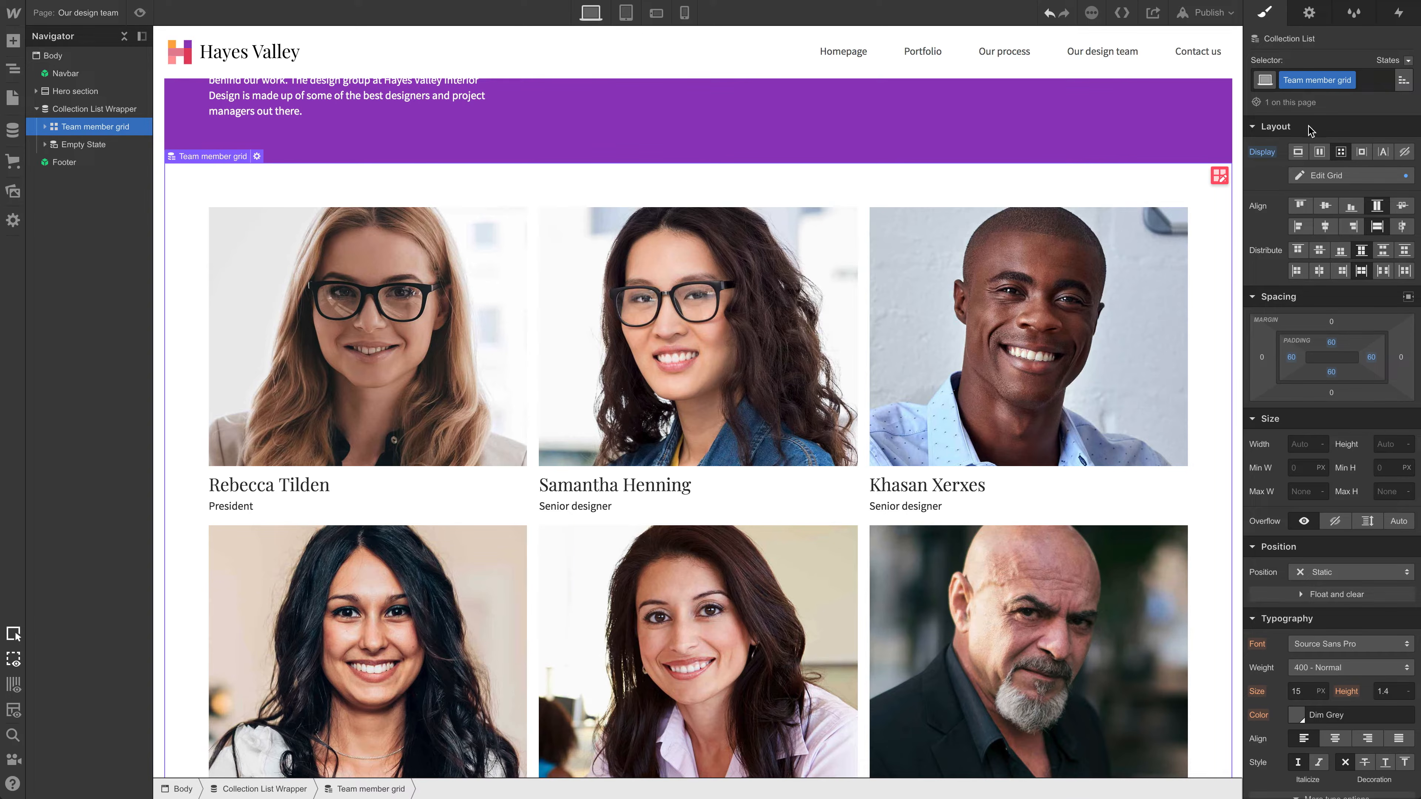
Step: Add a fourth 1fr column to the team member grid and finish editing the grid
{"action": "left_click", "coordinate": [1327, 170]}
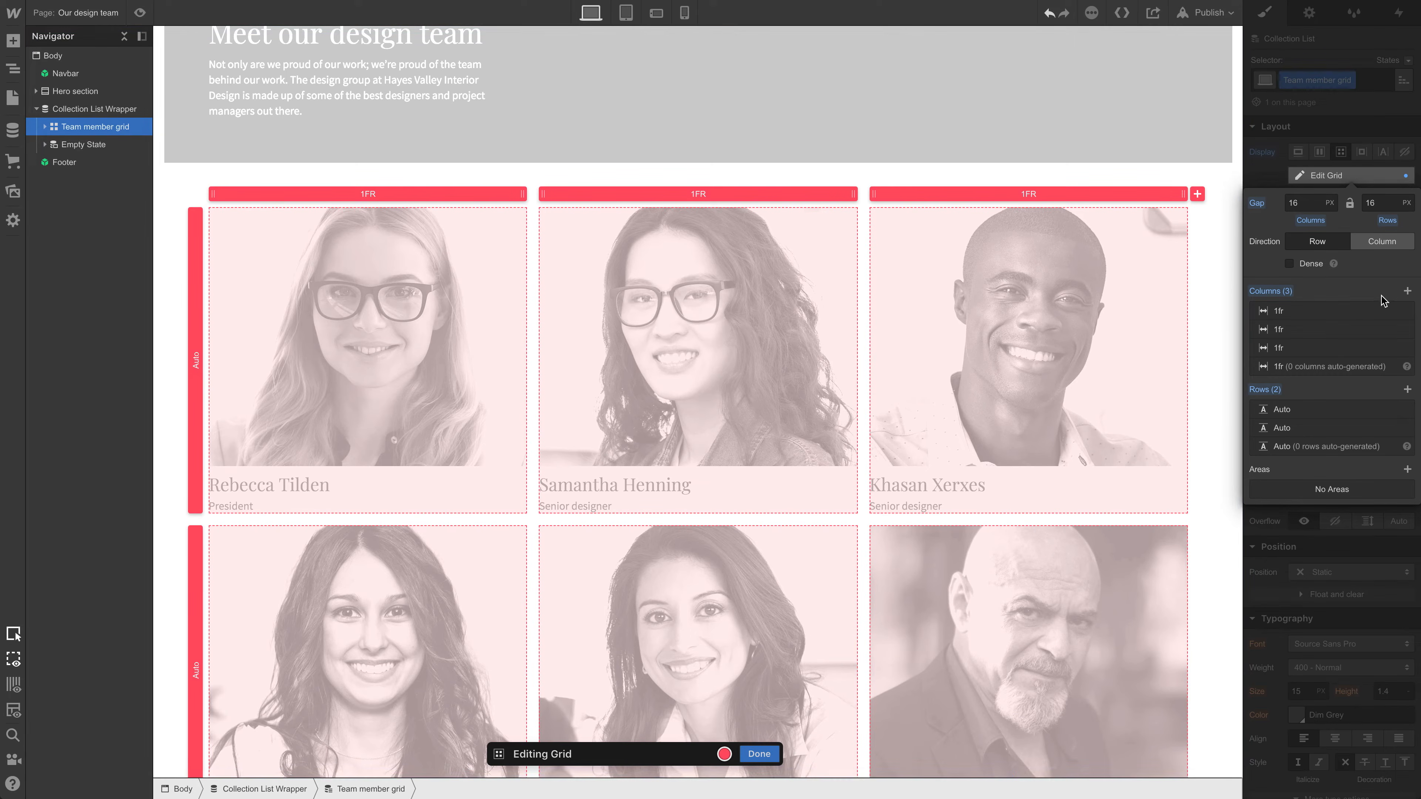
{"action": "left_click", "coordinate": [1406, 292]}
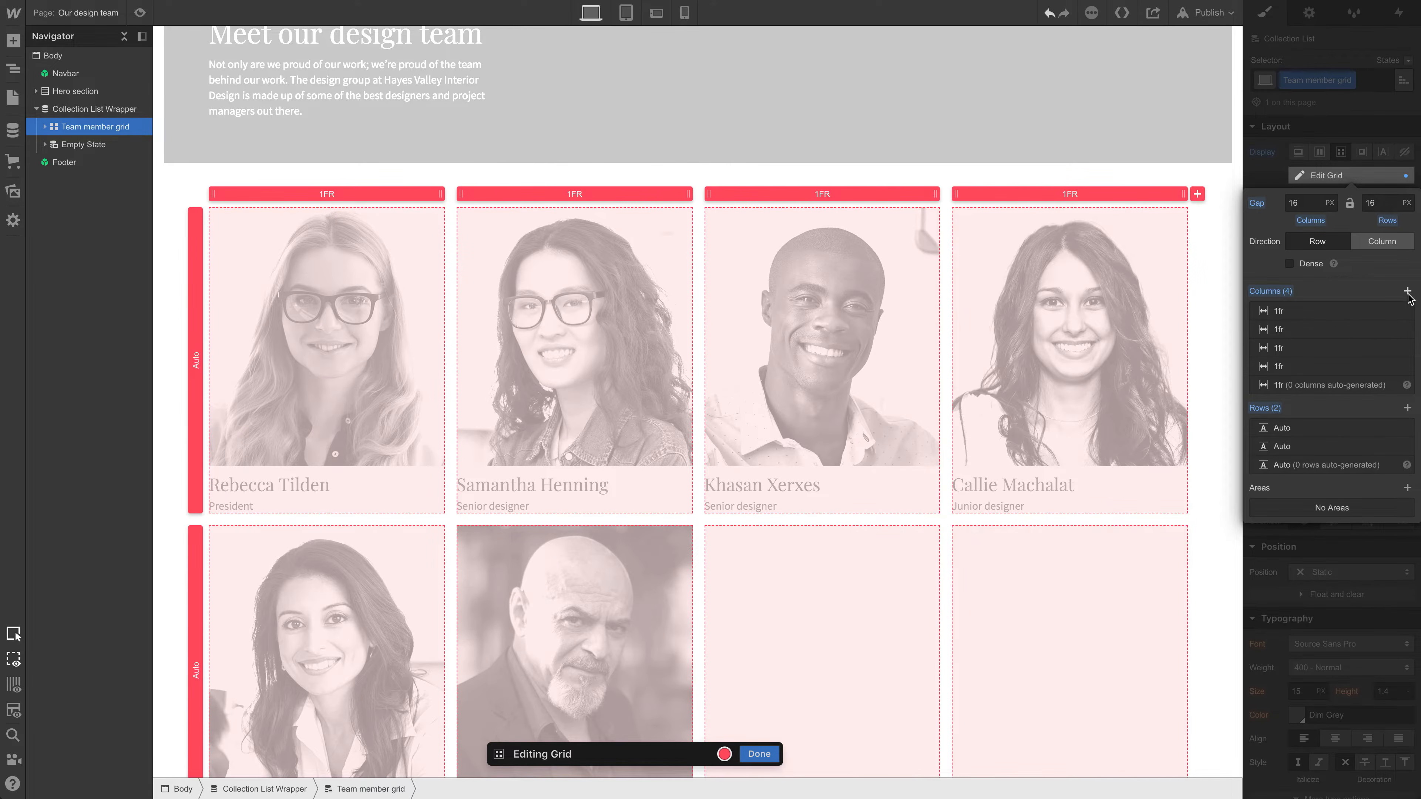
{"action": "left_click", "coordinate": [760, 753]}
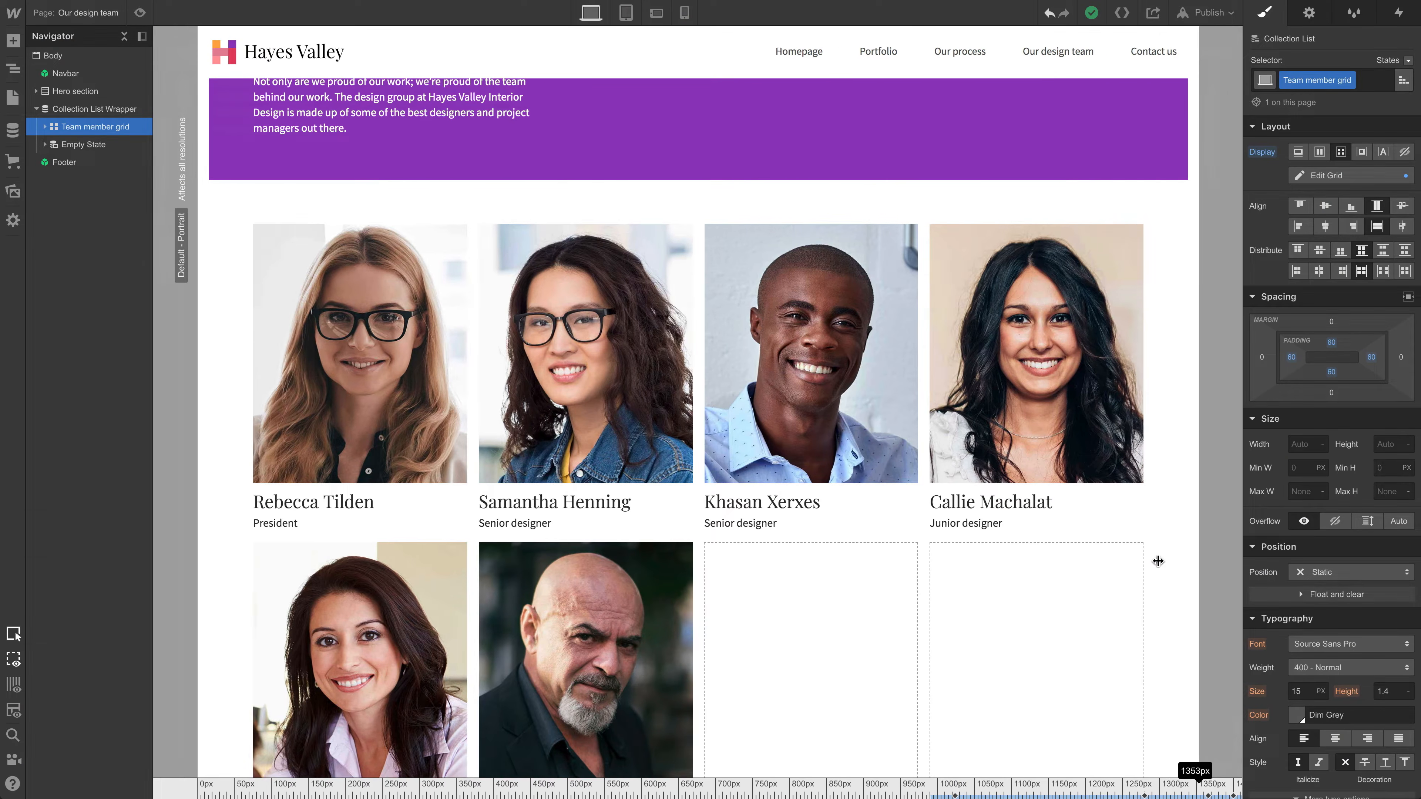
{"action": "left_click_drag", "start_coordinate": [1157, 561], "coordinate": [1208, 562]}
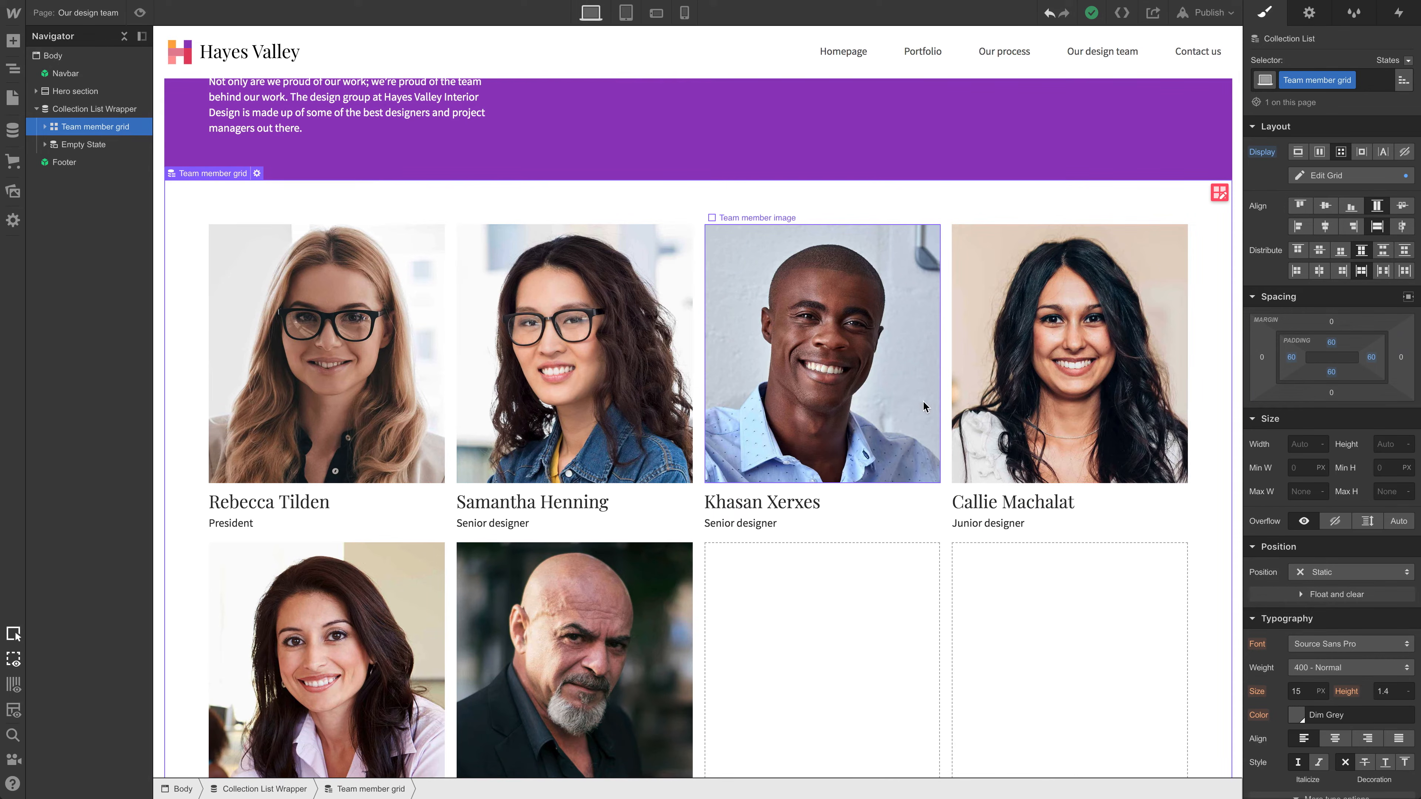
Step: Set the height of the team member image to 300 px
{"action": "left_click", "coordinate": [373, 342]}
{"action": "left_click", "coordinate": [1394, 324]}
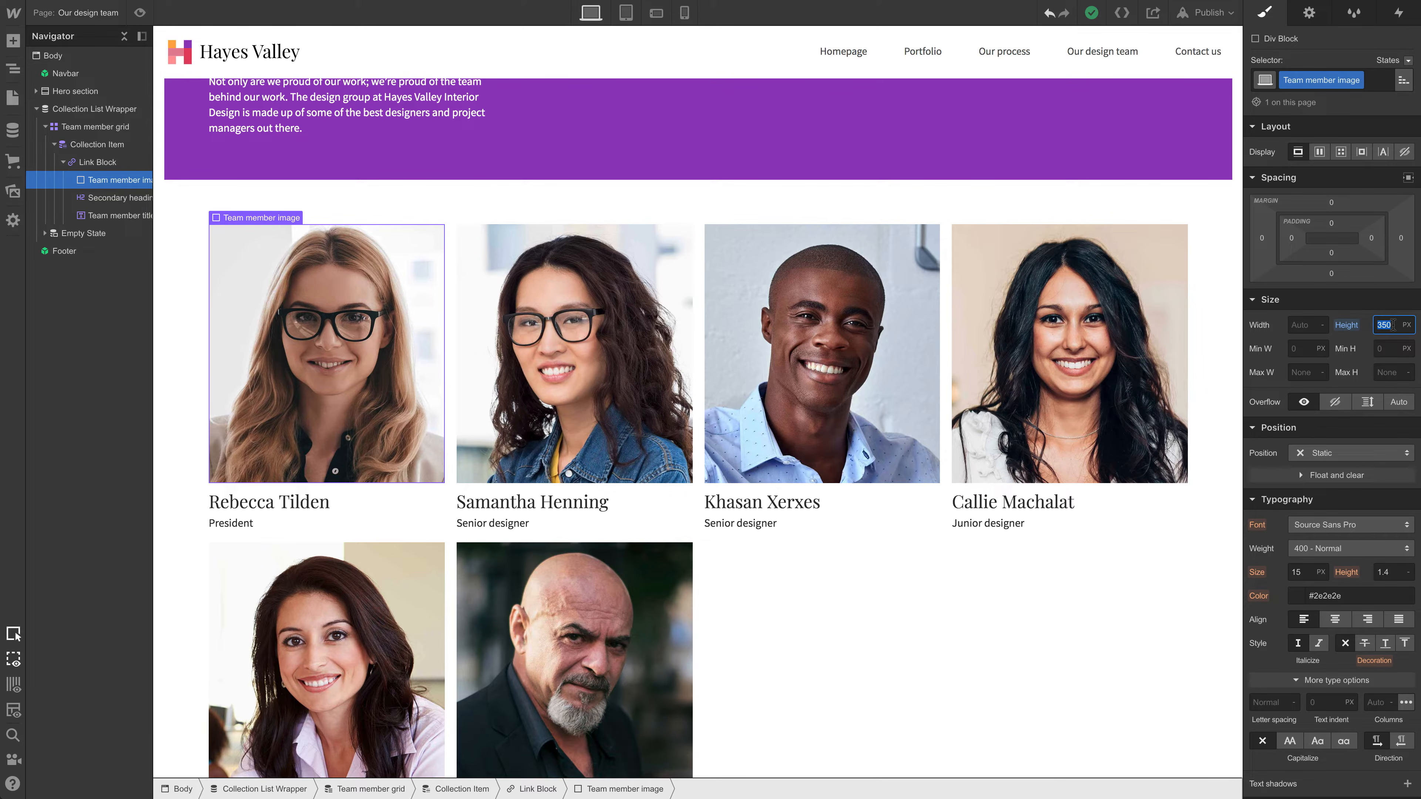
{"action": "type", "text": "290"}
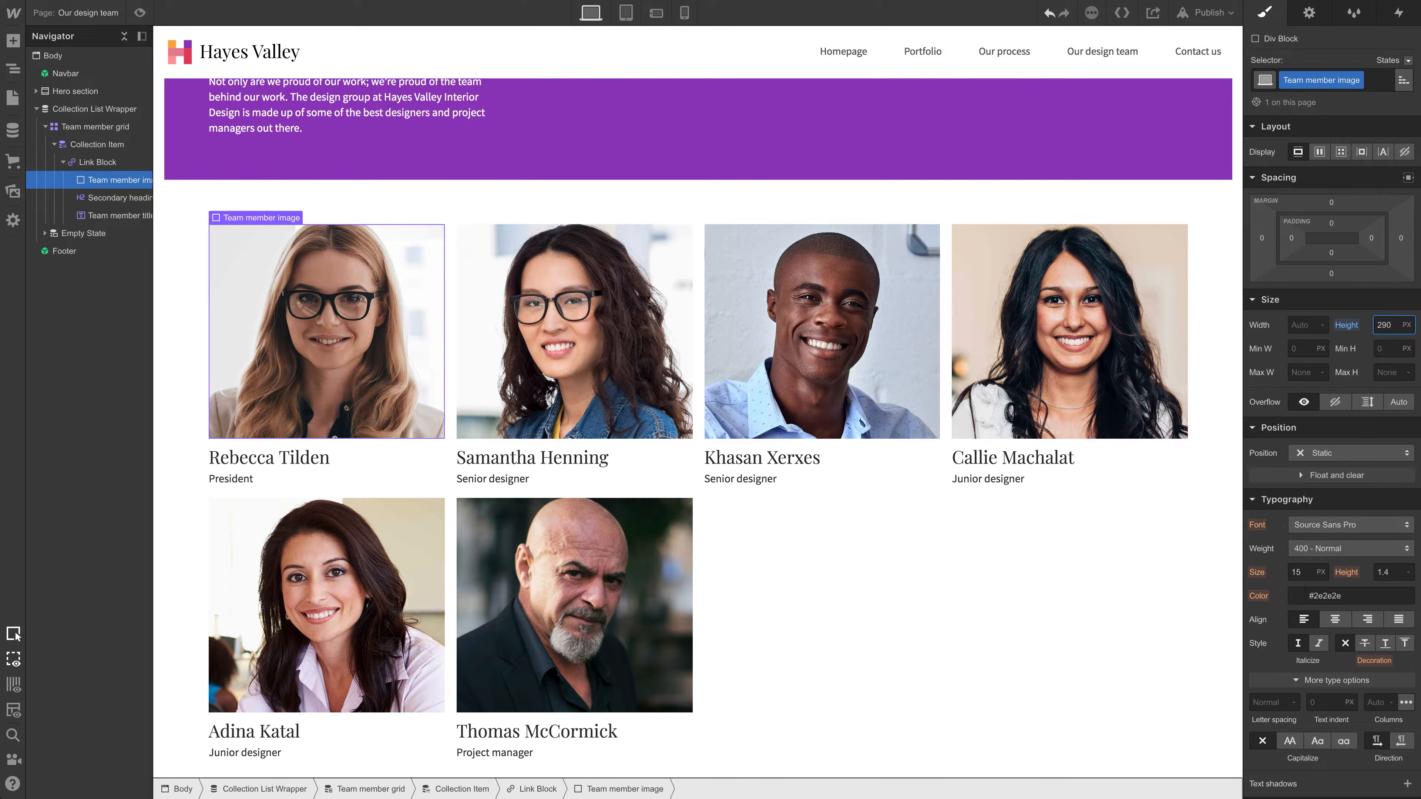
{"action": "key", "text": "shift+Up"}
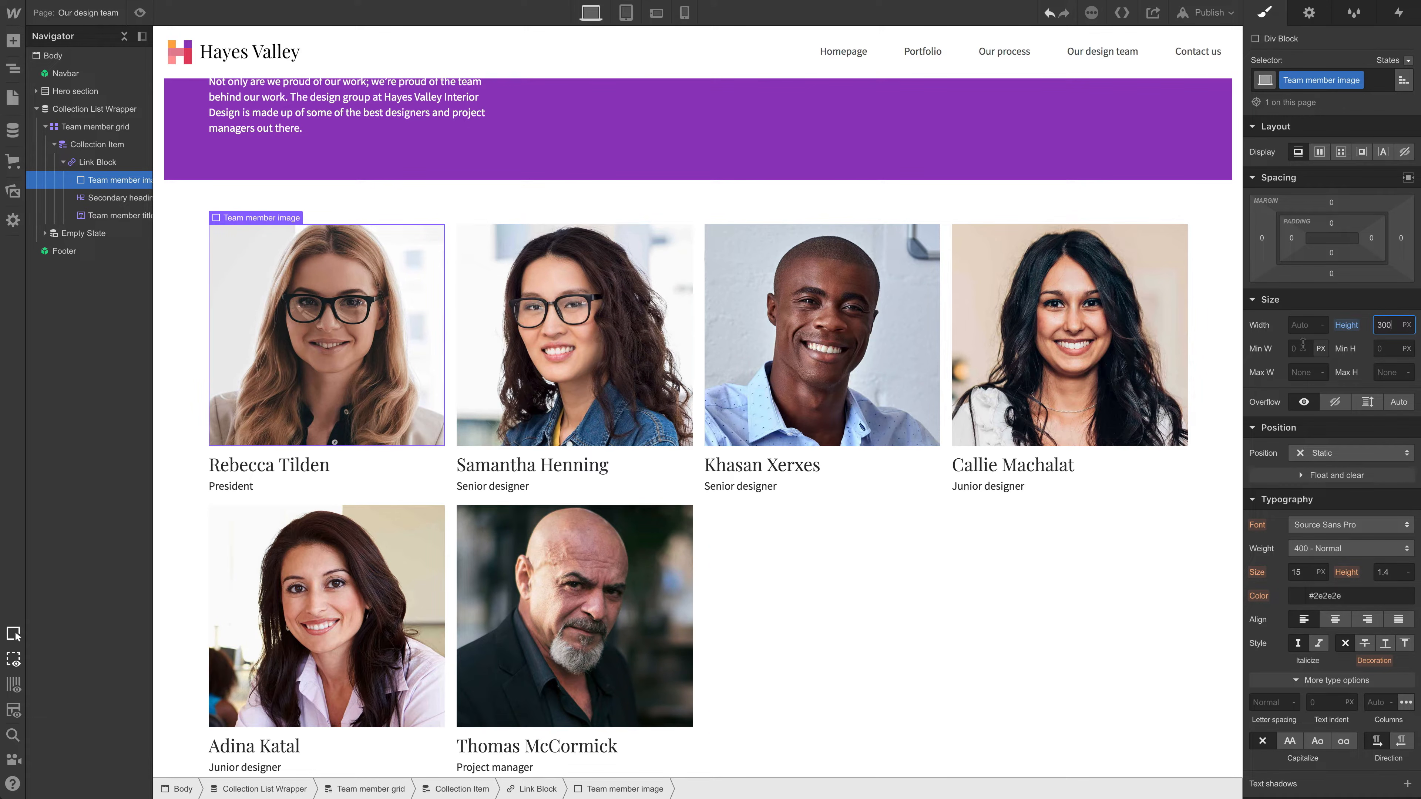
Step: Examine how the team member images and name headings adapt to a narrower canvas, restoring the full width after each check
{"action": "left_click_drag", "start_coordinate": [1241, 353], "coordinate": [1049, 369]}
{"action": "scroll", "coordinate": [808, 479], "scroll_direction": "down", "scroll_amount": 5}
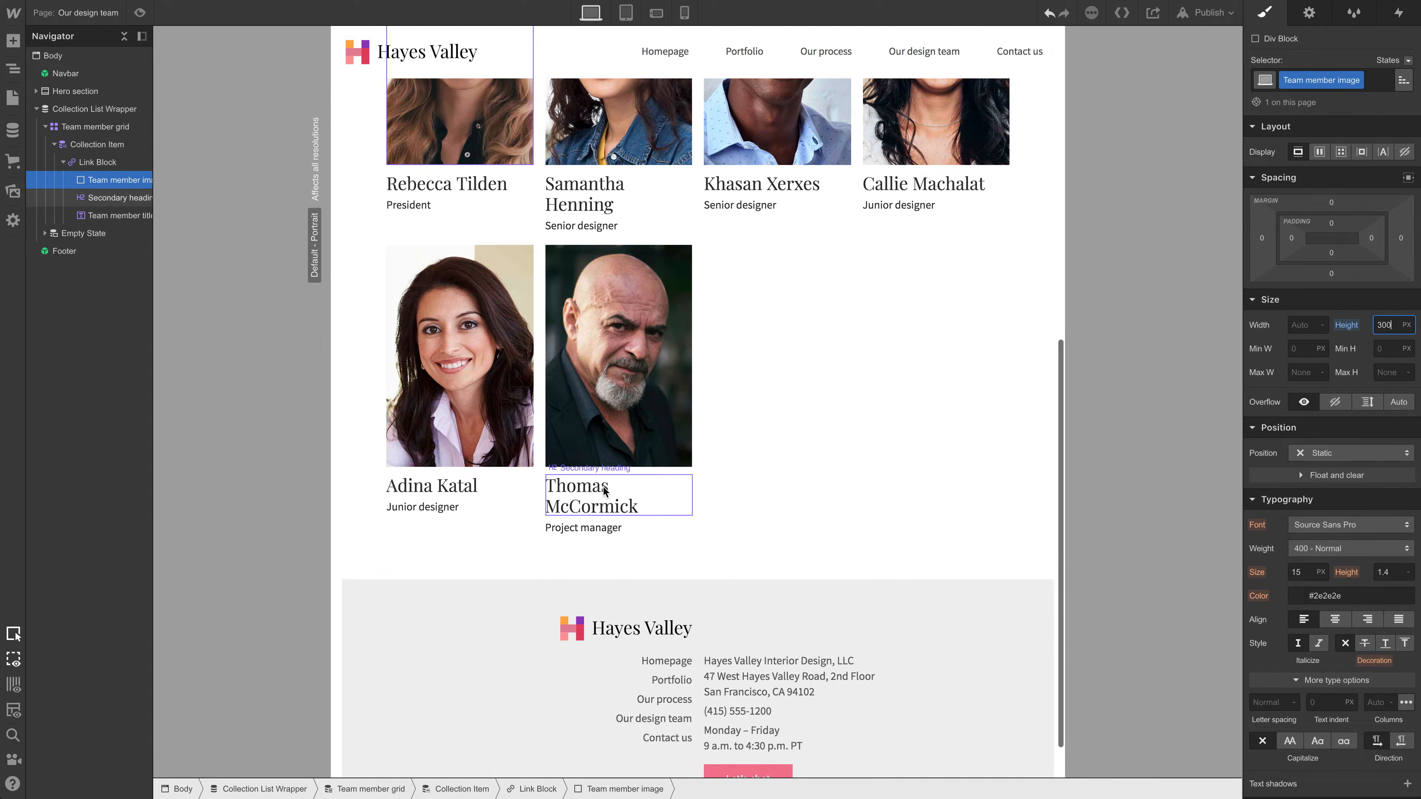
{"action": "left_click_drag", "start_coordinate": [1063, 453], "coordinate": [1234, 450]}
{"action": "scroll", "coordinate": [978, 409], "scroll_direction": "up", "scroll_amount": 3}
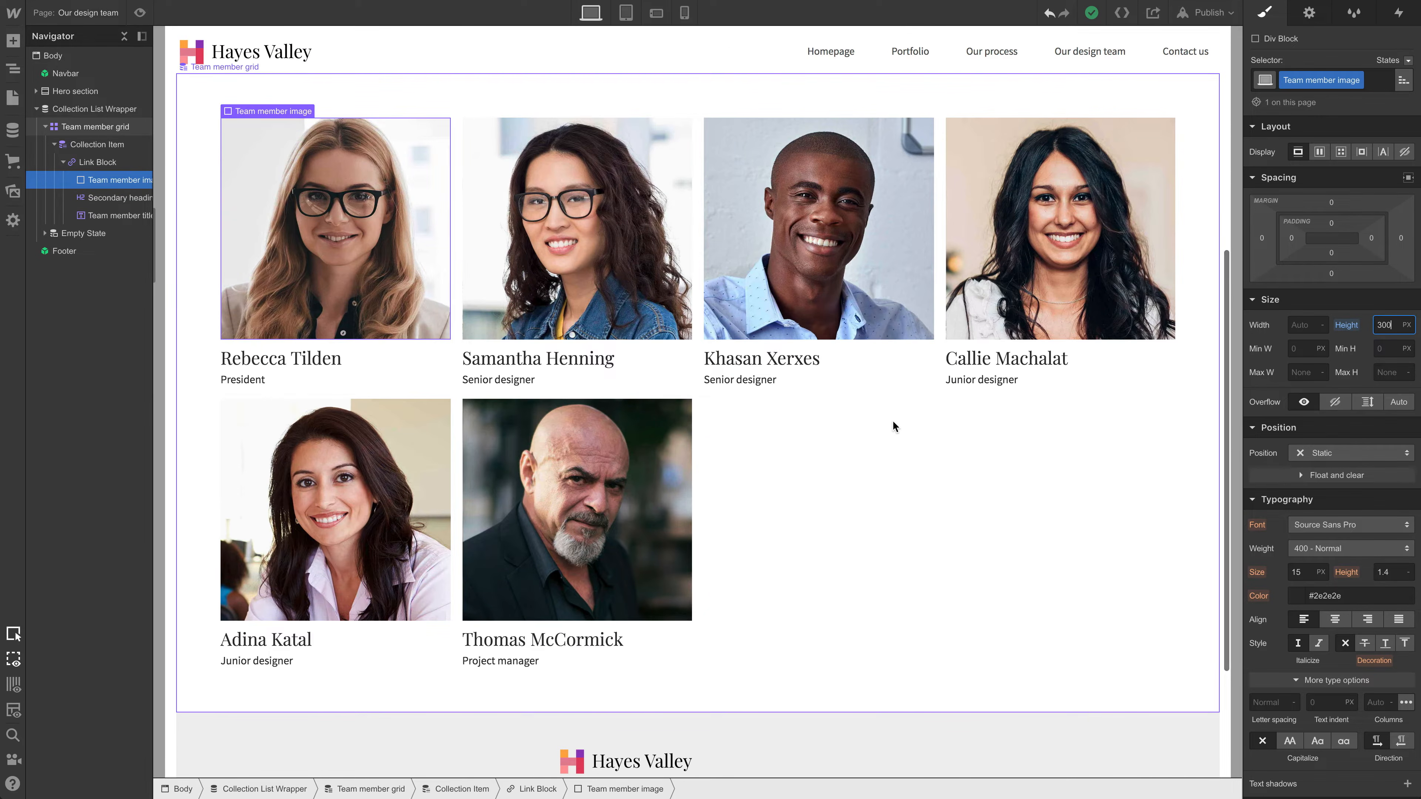
{"action": "left_click", "coordinate": [354, 364]}
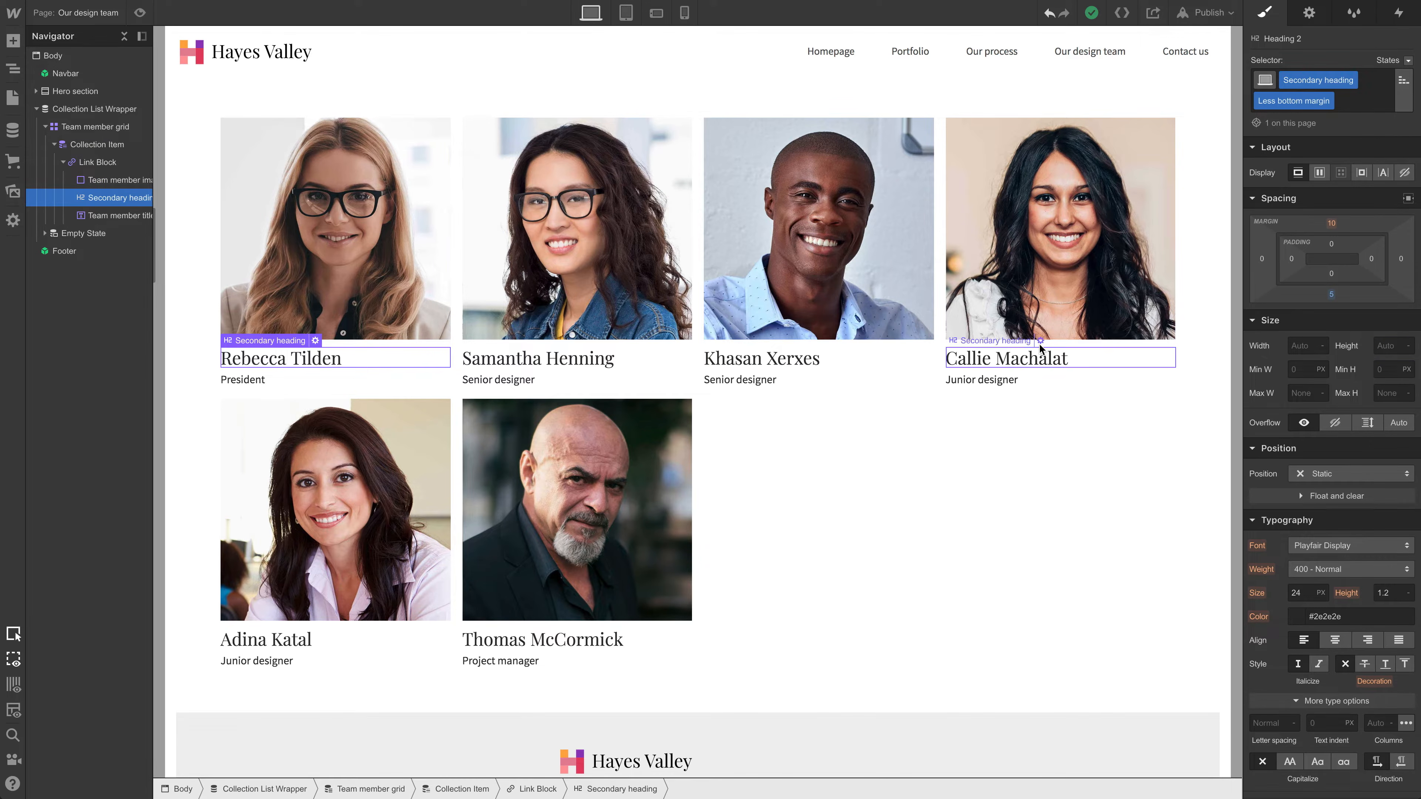
{"action": "left_click_drag", "start_coordinate": [1225, 286], "coordinate": [1047, 291]}
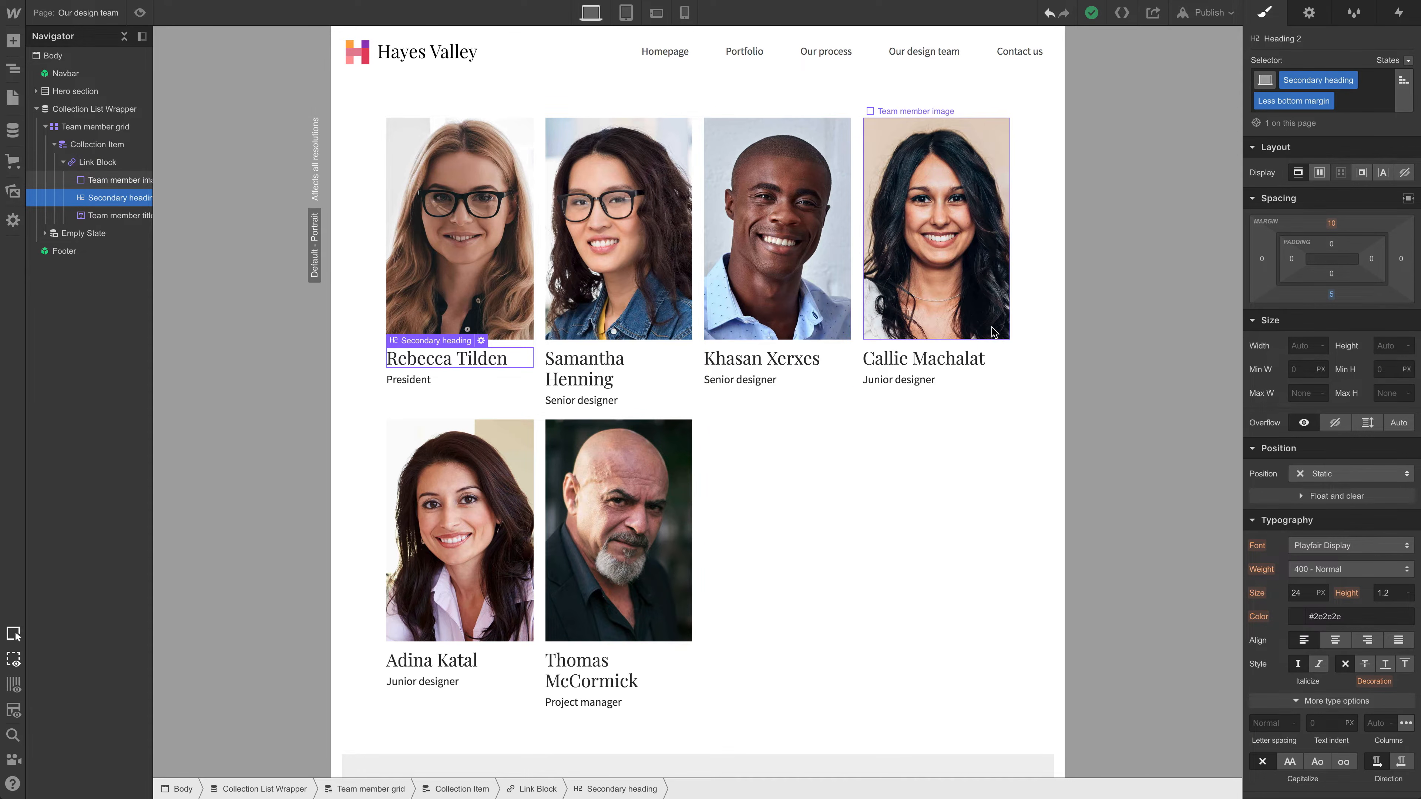
{"action": "left_click_drag", "start_coordinate": [1065, 295], "coordinate": [1224, 293]}
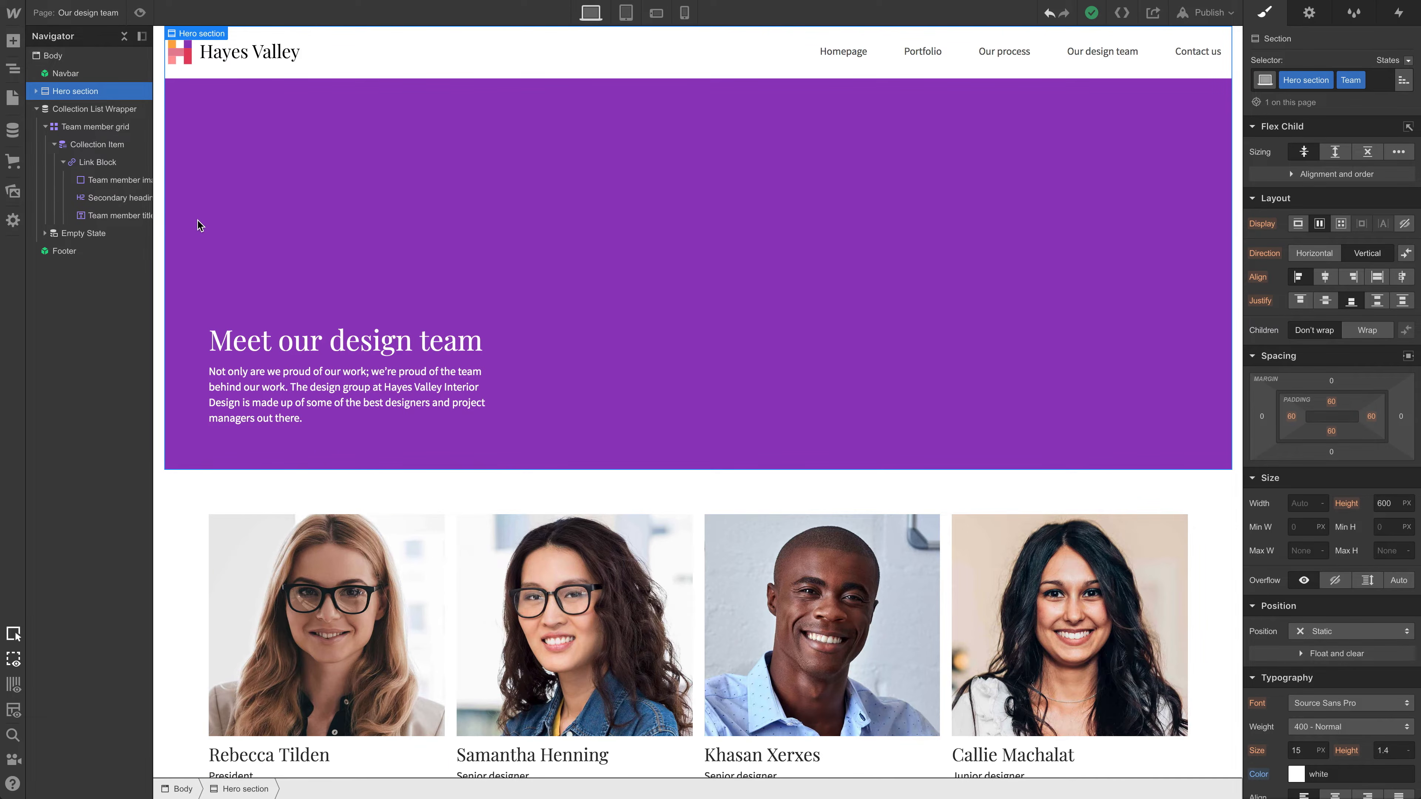
Step: Insert a new section between the navbar and the hero section and set its height to 300 px
{"action": "left_click", "coordinate": [13, 41]}
{"action": "left_click_drag", "start_coordinate": [67, 147], "coordinate": [83, 88]}
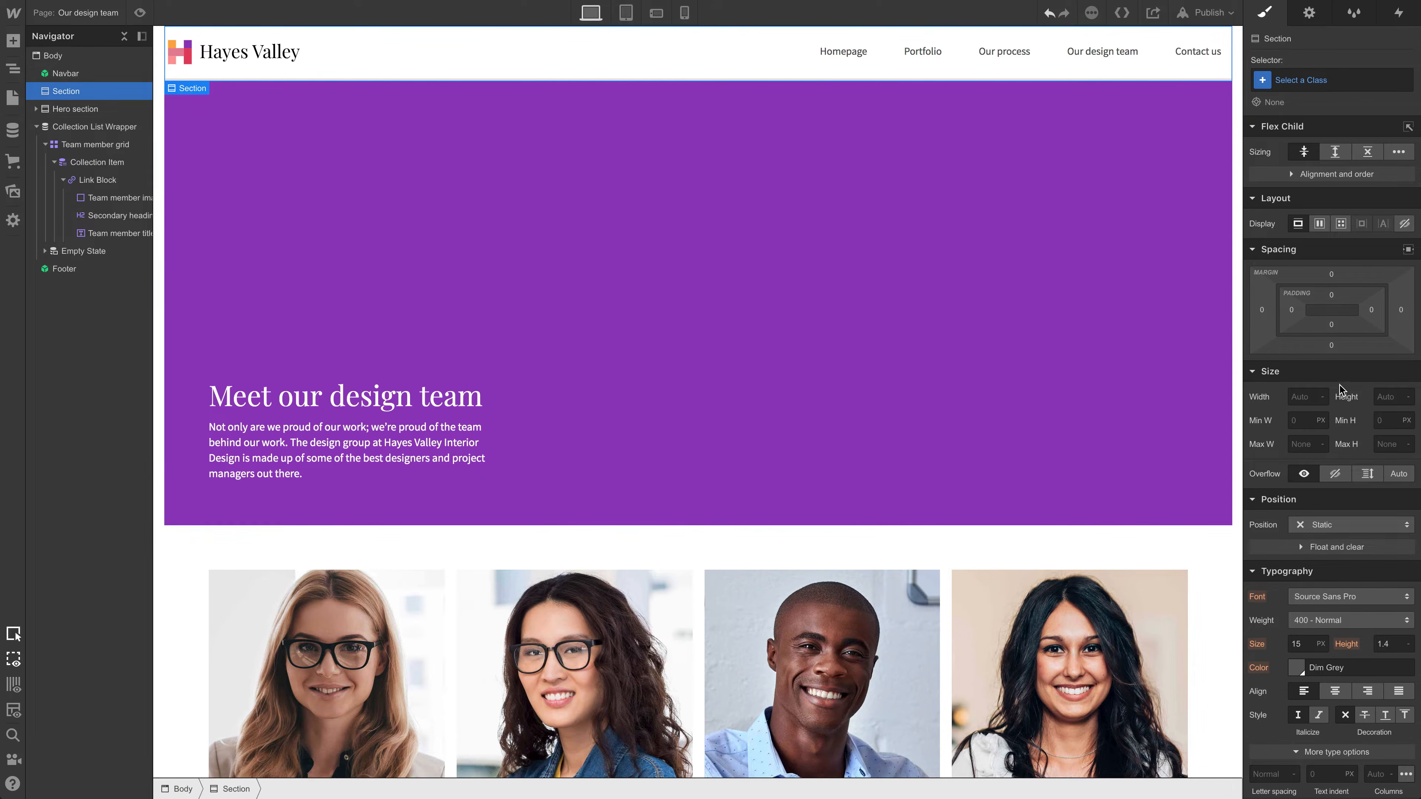
{"action": "left_click", "coordinate": [1388, 399]}
{"action": "key", "text": "Return"}
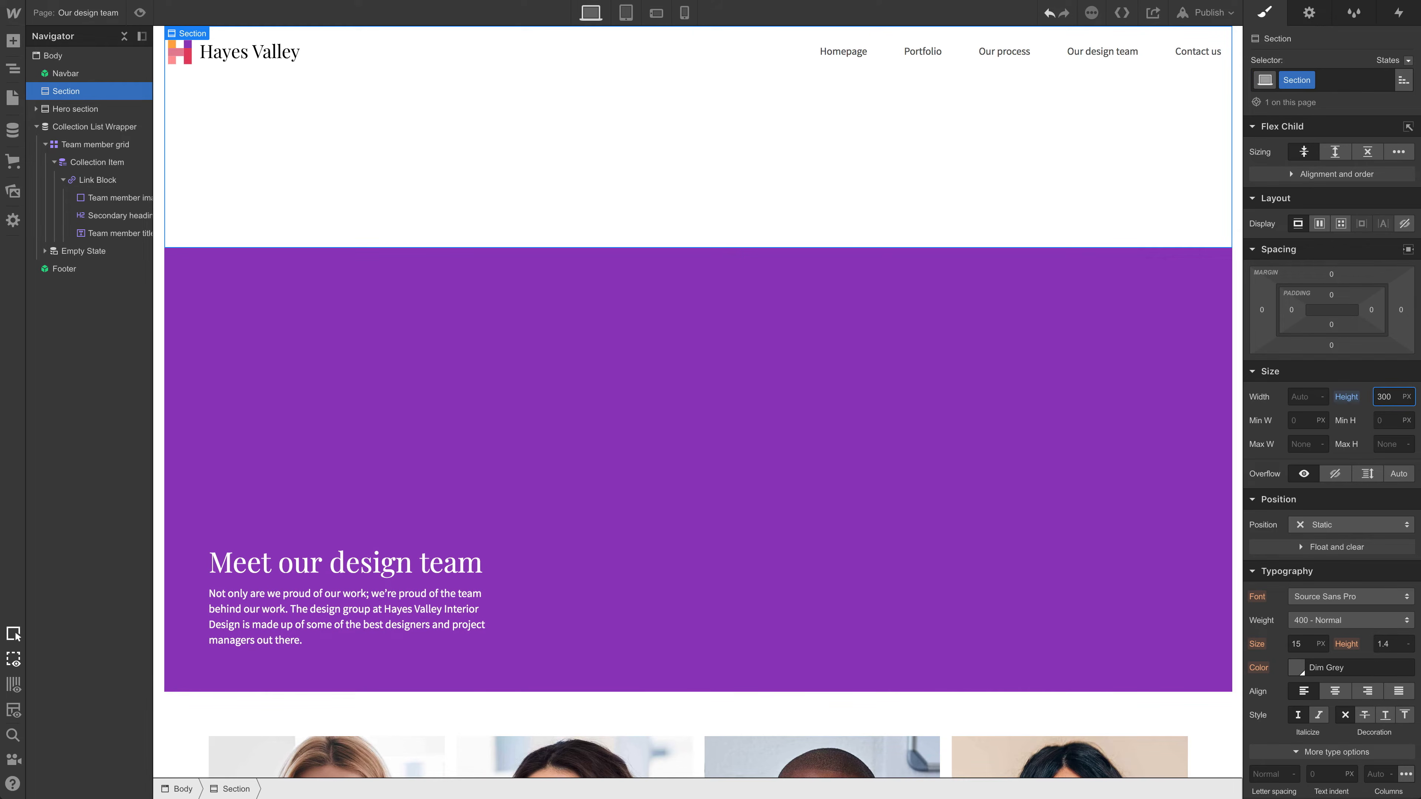
Step: Move the "Meet our design team" heading and the hero paragraph from the purple hero section into the new section
{"action": "left_click_drag", "start_coordinate": [354, 564], "coordinate": [456, 198]}
{"action": "left_click_drag", "start_coordinate": [320, 592], "coordinate": [646, 218]}
Step: Set the new section's padding to 60 on all sides, raise the top padding to 120, and reset its height
{"action": "left_click", "coordinate": [636, 188]}
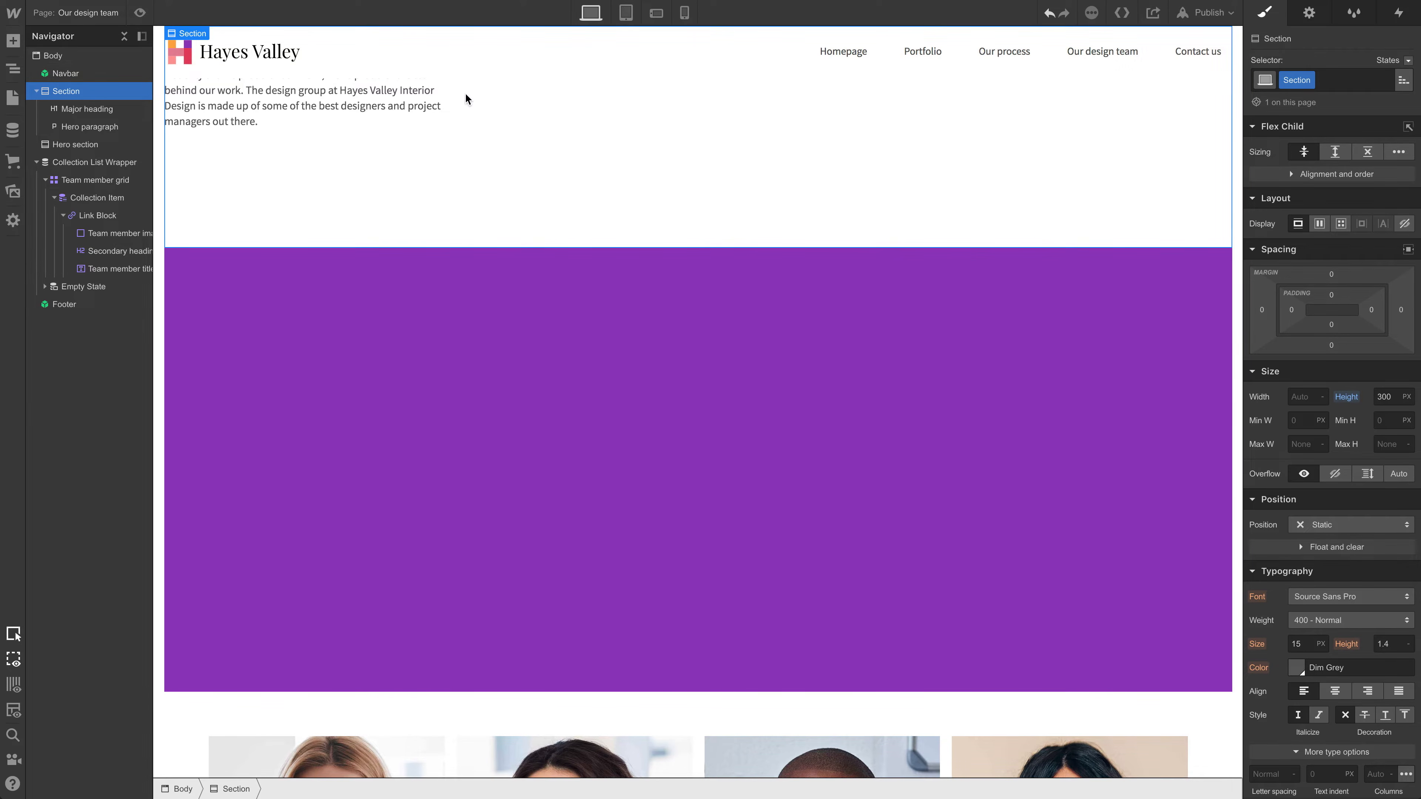
{"action": "left_click_drag", "start_coordinate": [1348, 300], "coordinate": [1314, 425]}
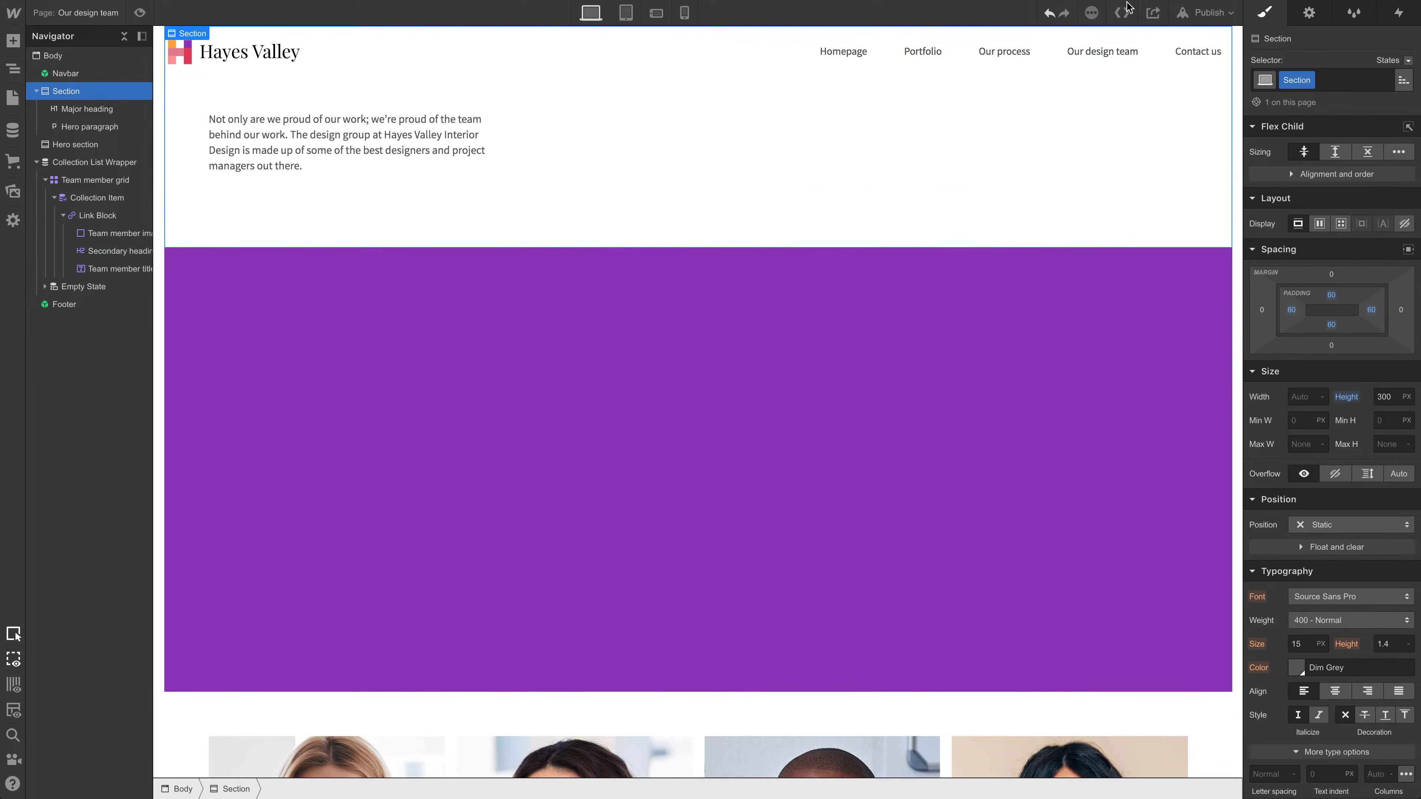
{"action": "left_click_drag", "start_coordinate": [1343, 290], "coordinate": [1354, 404]}
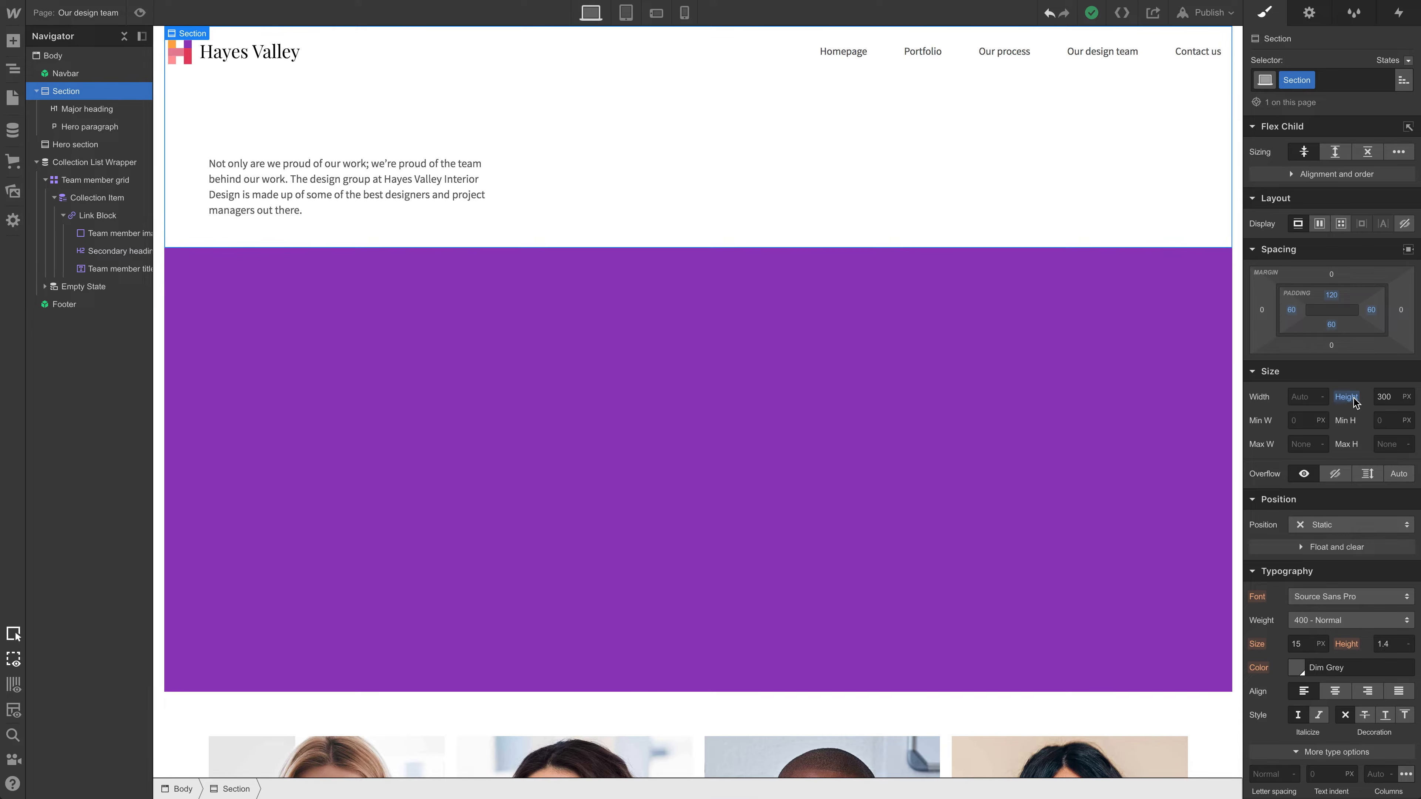
{"action": "left_click", "coordinate": [1351, 399]}
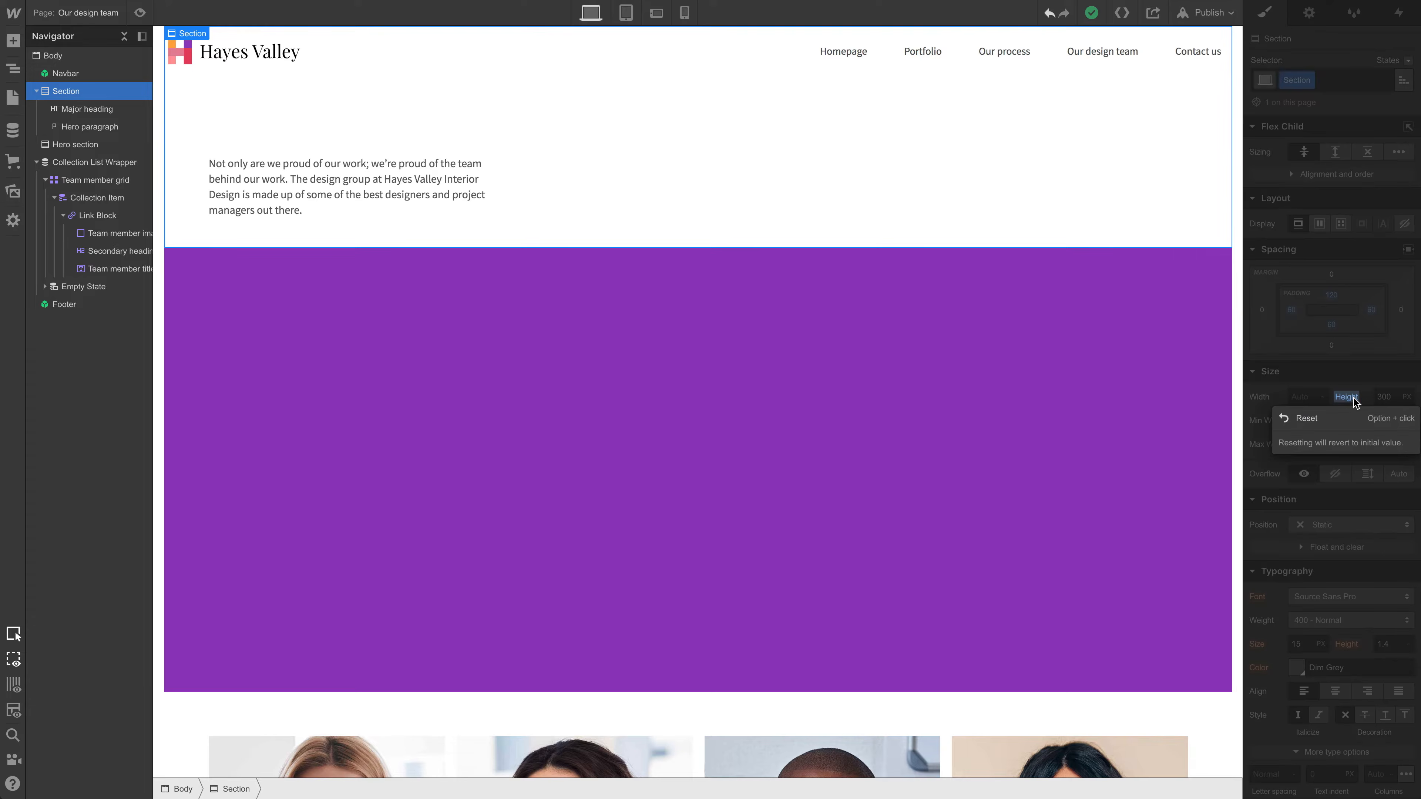
{"action": "left_click", "coordinate": [1336, 418]}
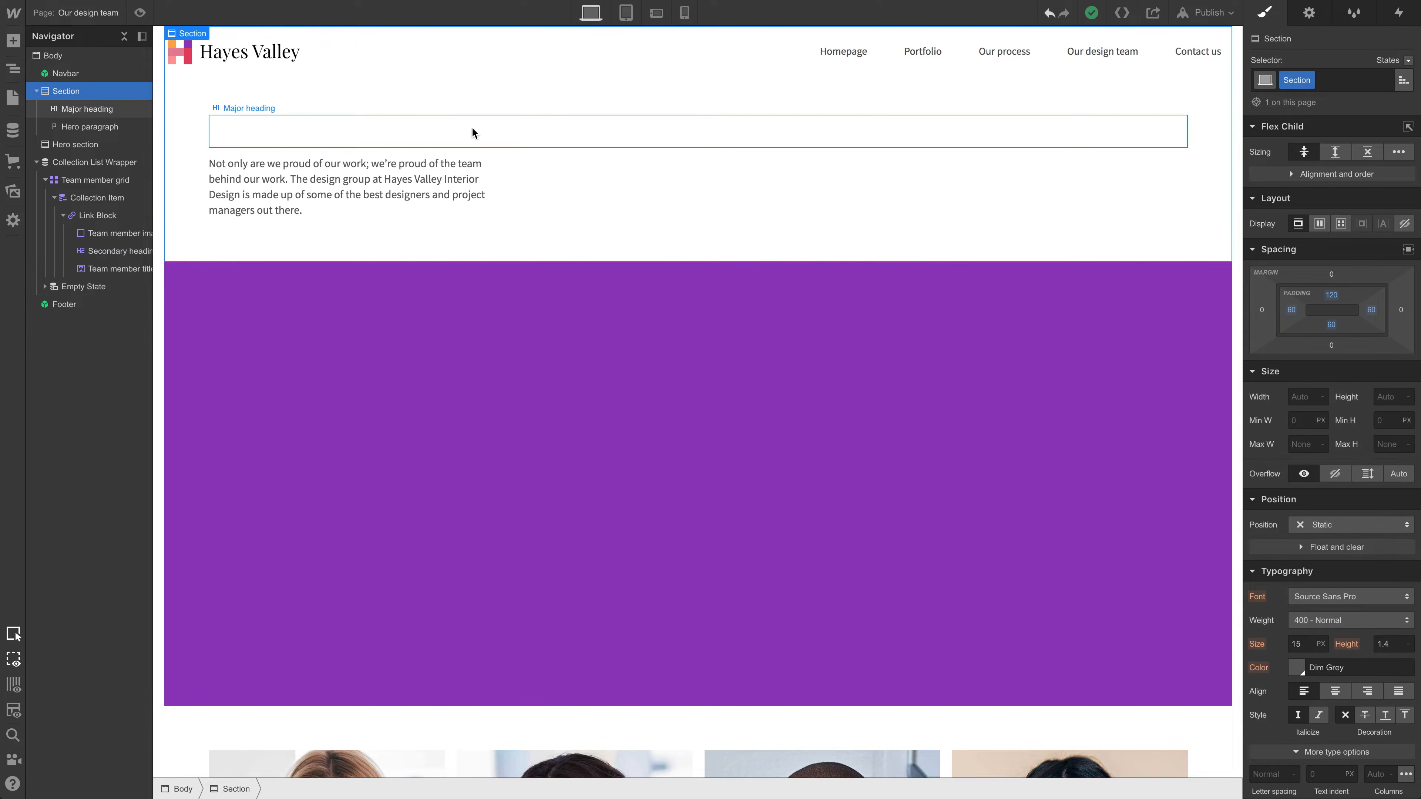
Step: Replace the Secondary combo class on the major heading with the existing Darker combo class
{"action": "left_click", "coordinate": [370, 128]}
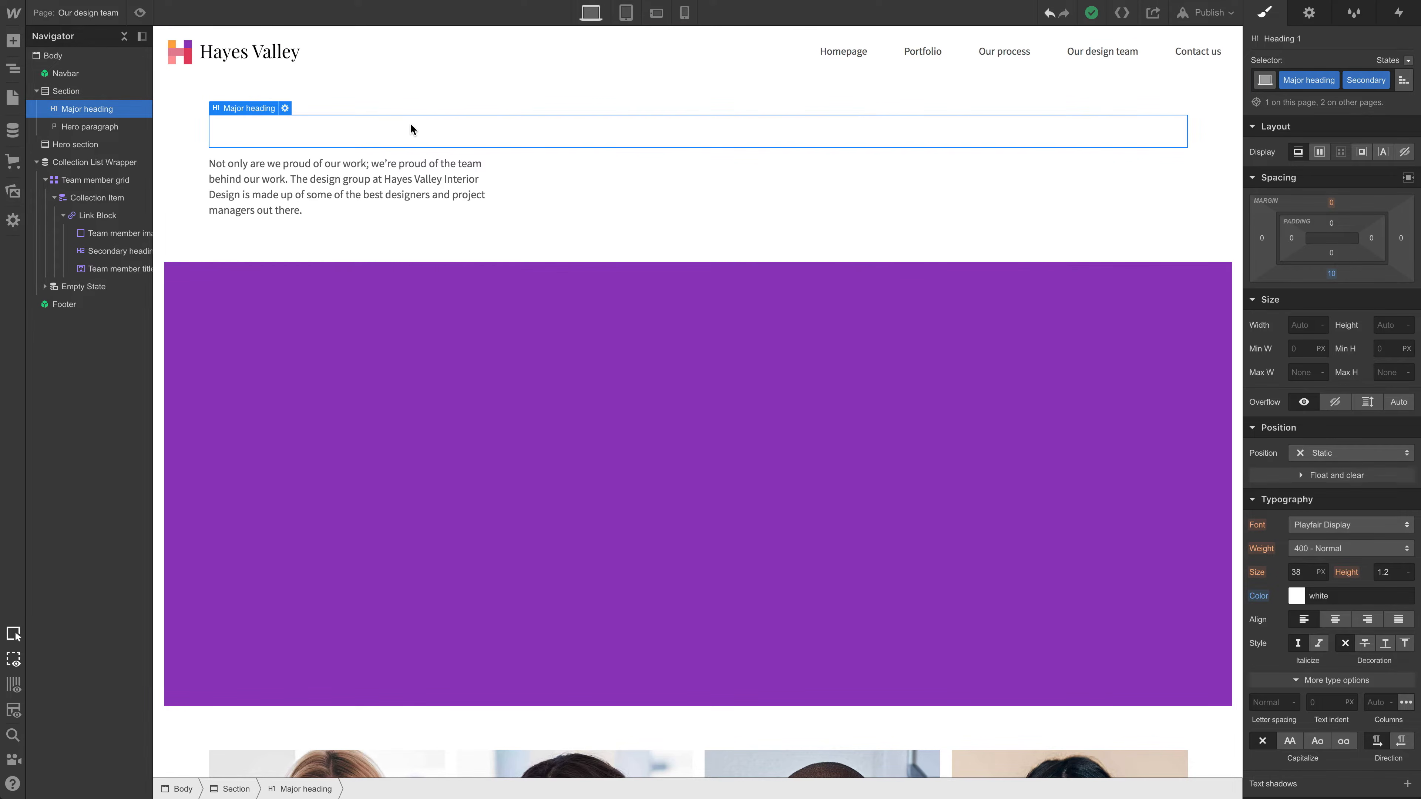
{"action": "left_click", "coordinate": [1391, 75]}
{"action": "key", "text": "BackSpace"}
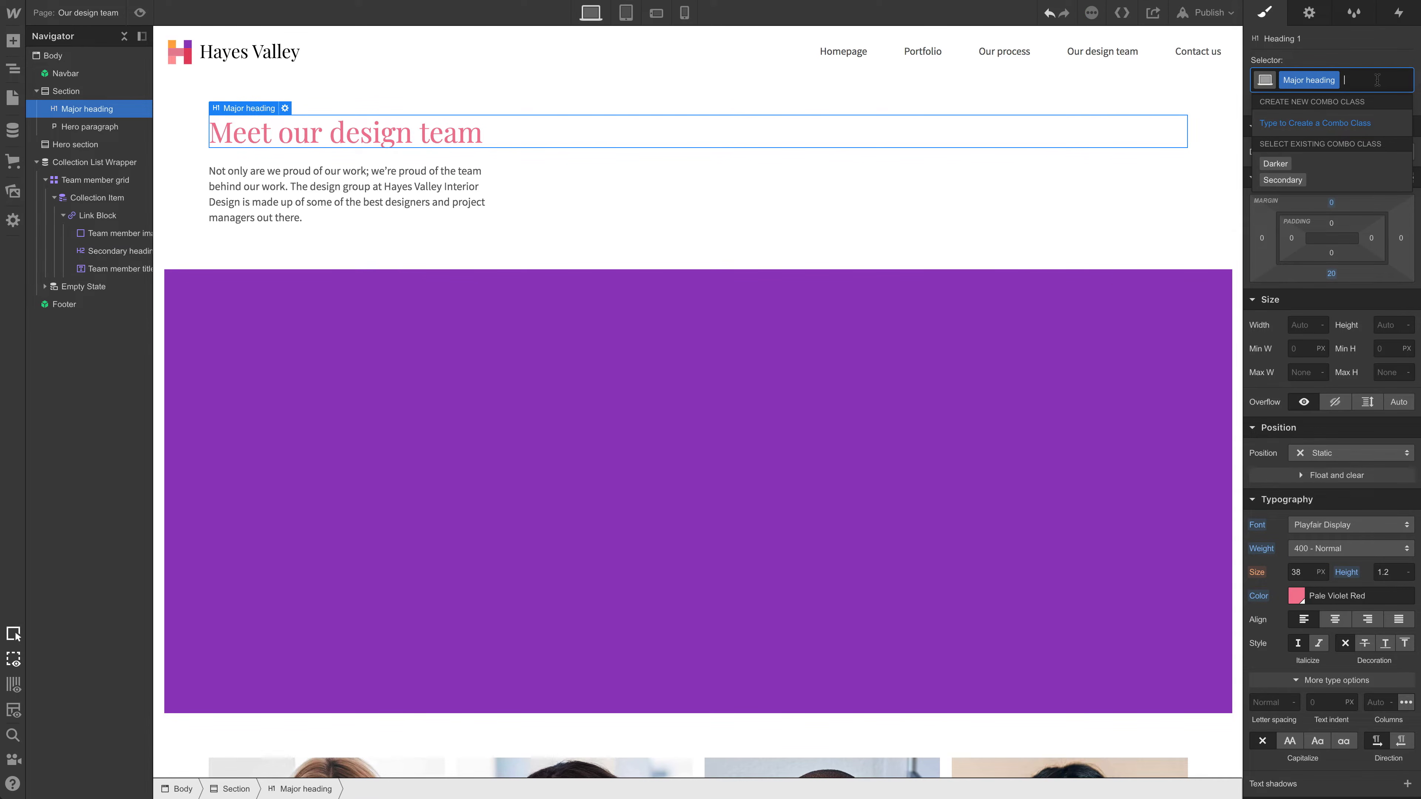
{"action": "left_click", "coordinate": [1273, 162]}
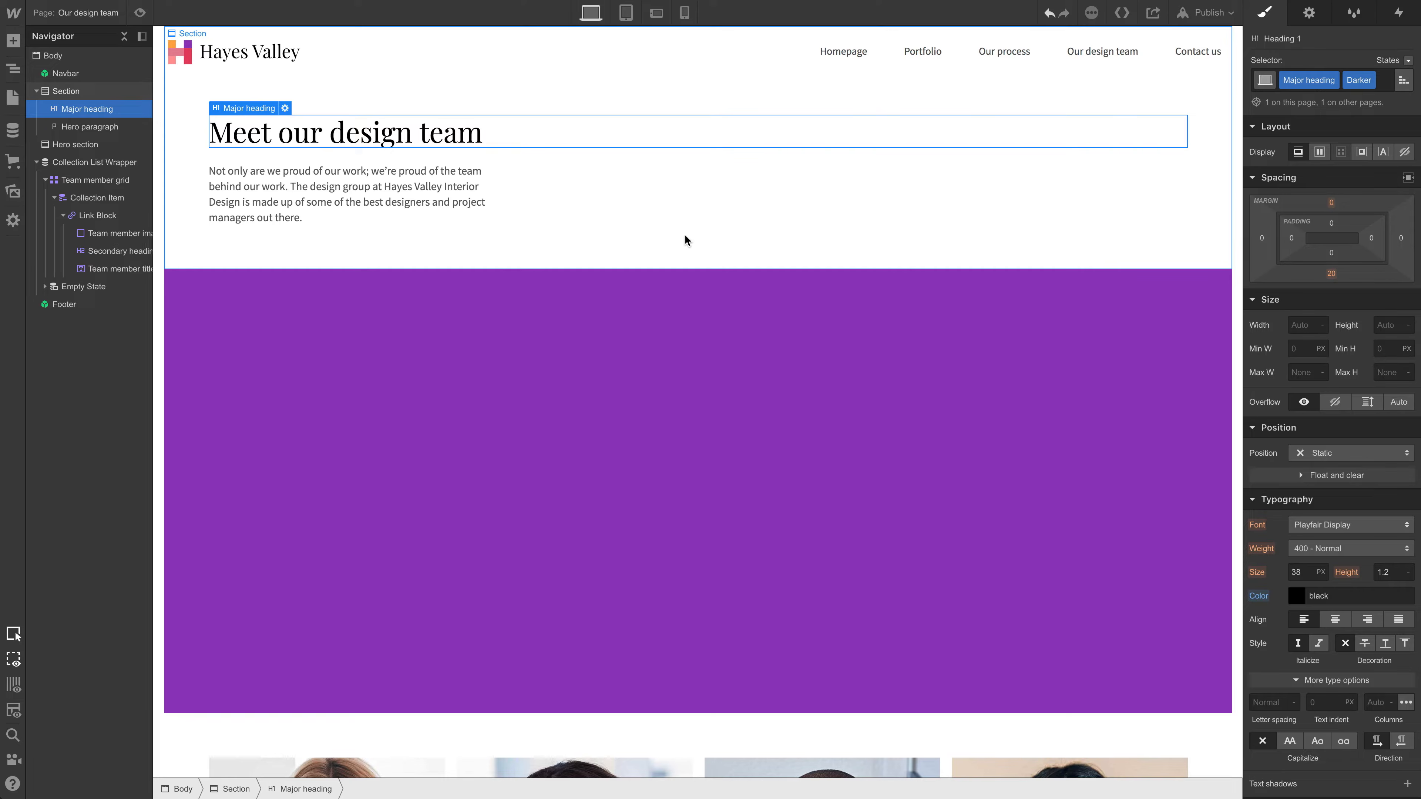
Step: Rename the new section's class to "Plain hero section"
{"action": "left_click", "coordinate": [579, 219]}
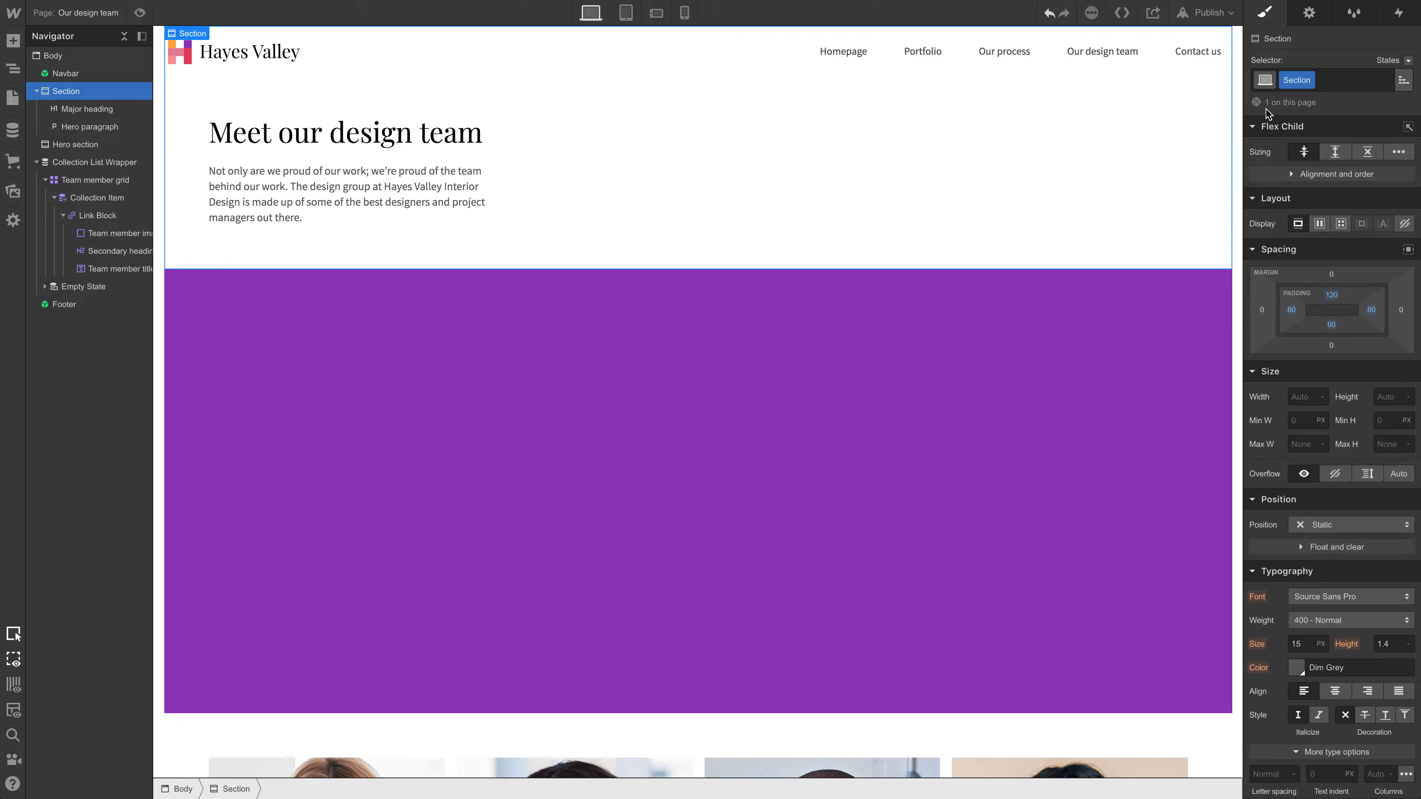
{"action": "double_click", "coordinate": [1289, 80]}
{"action": "type", "text": "Plain hero s"}
{"action": "key", "text": "Return"}
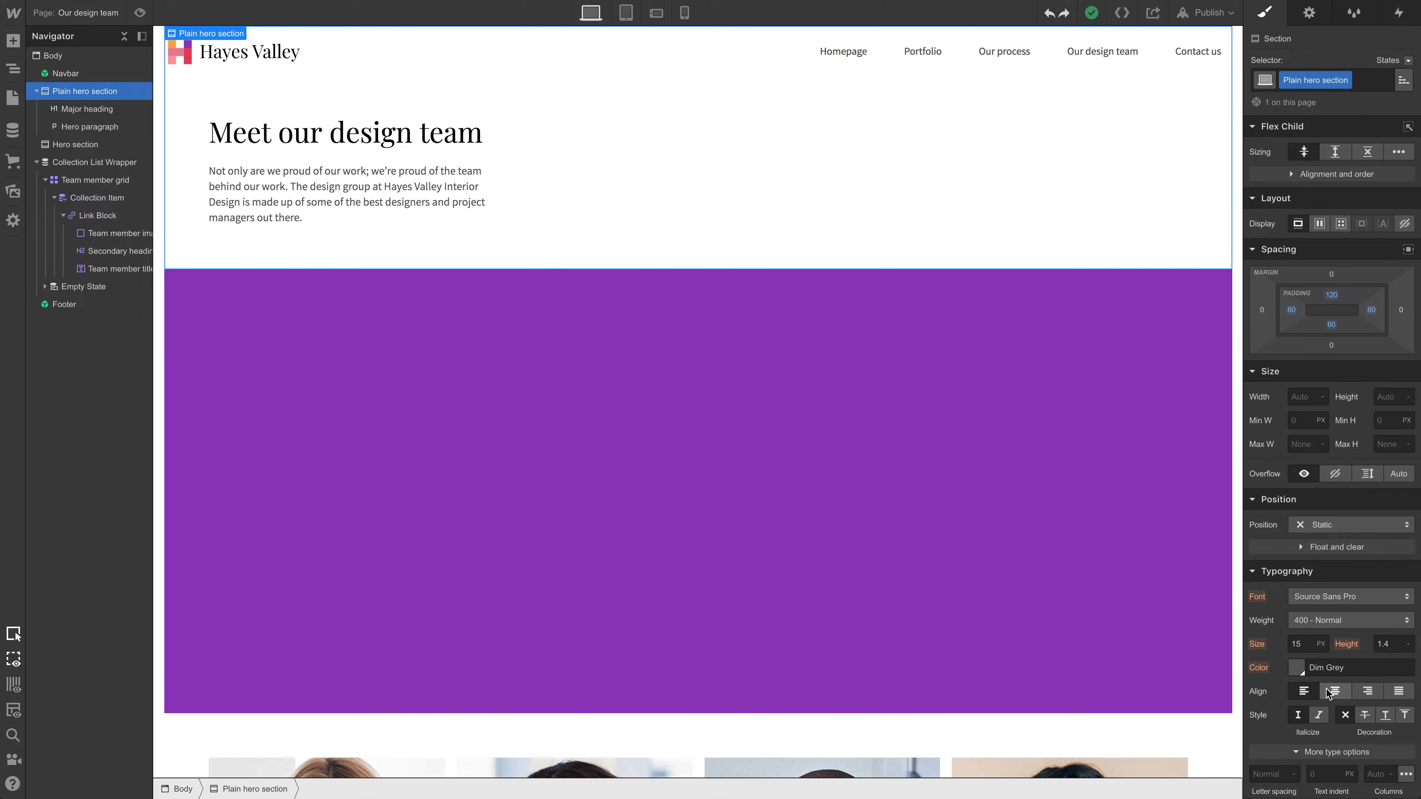
Step: Center-align the text in the plain hero section and check its heading and paragraph
{"action": "left_click", "coordinate": [1334, 691]}
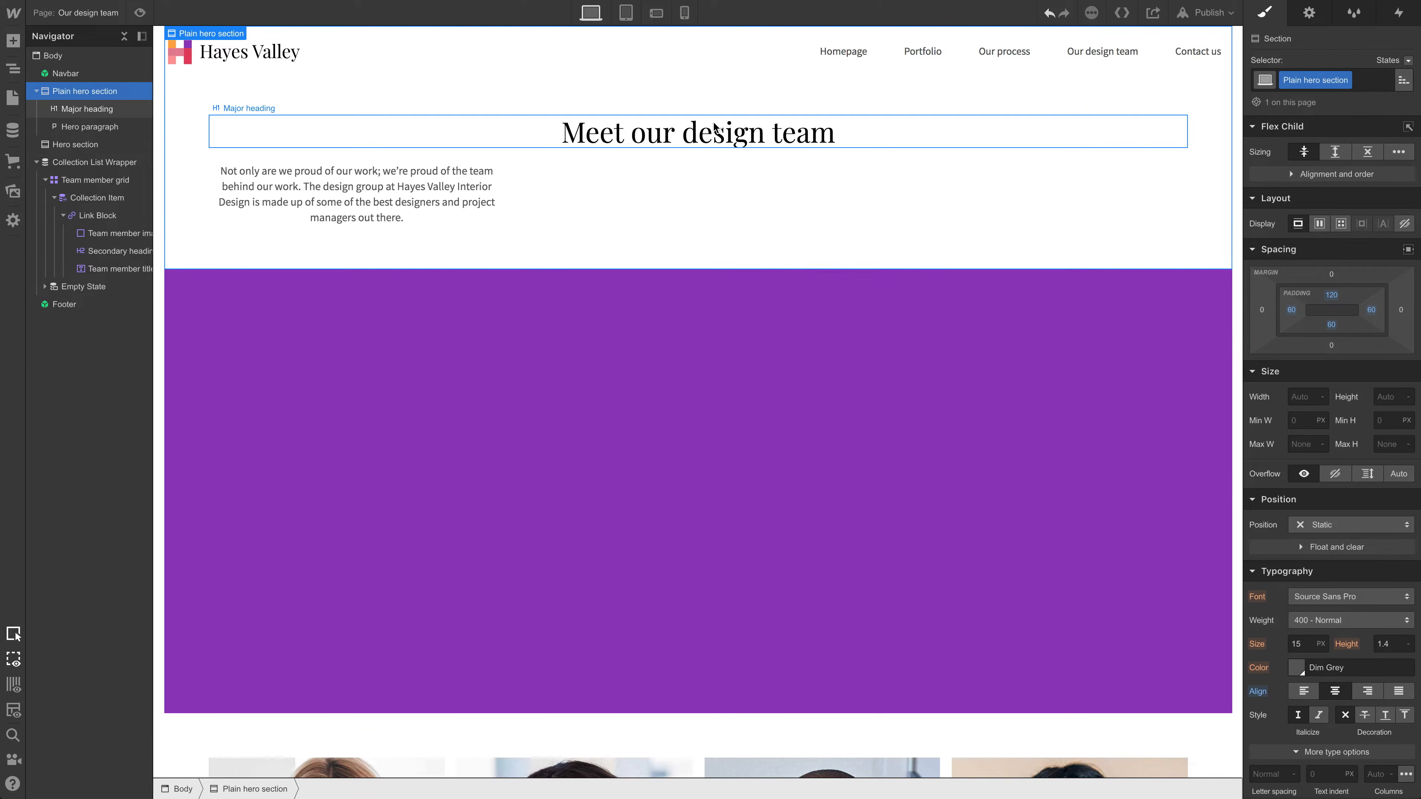
{"action": "left_click", "coordinate": [930, 144]}
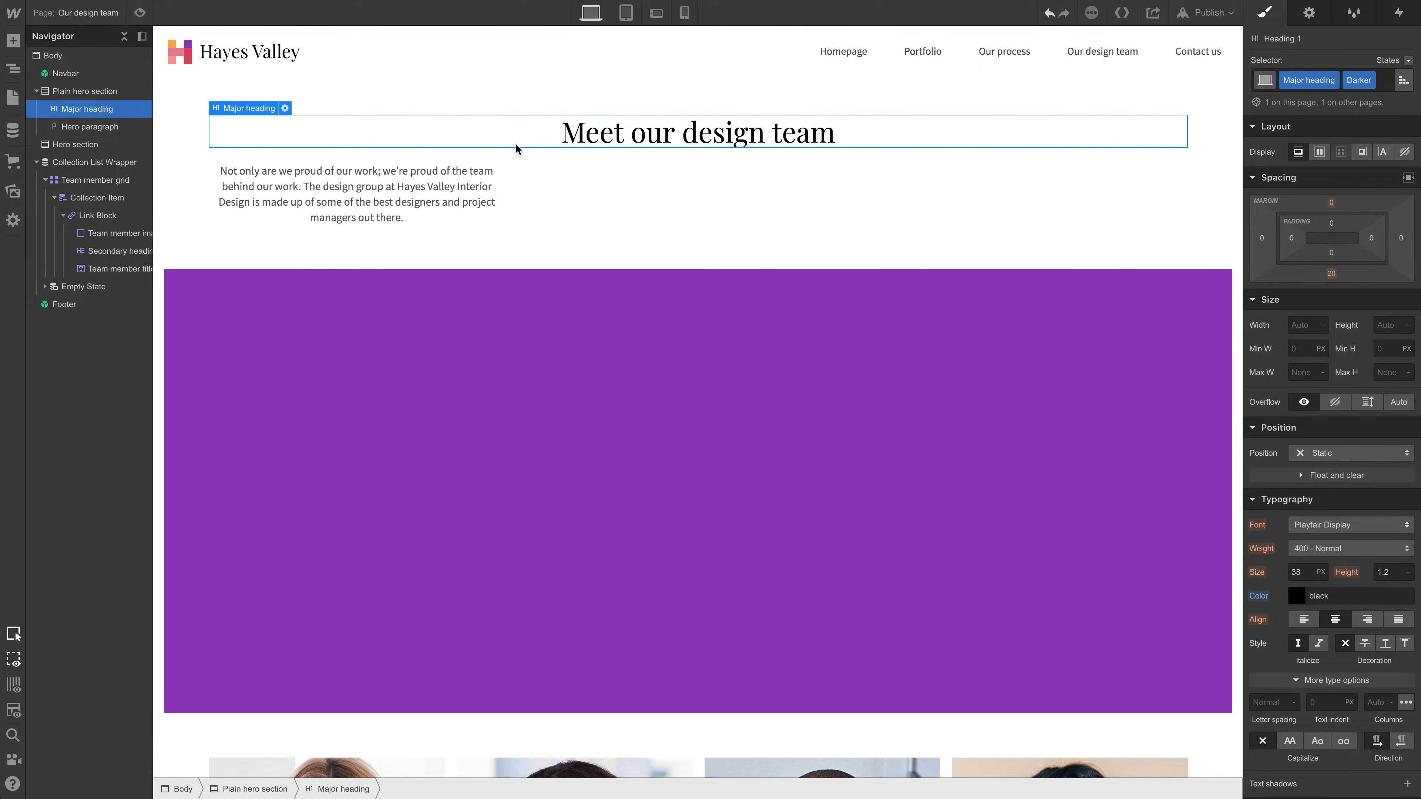
{"action": "left_click", "coordinate": [345, 190]}
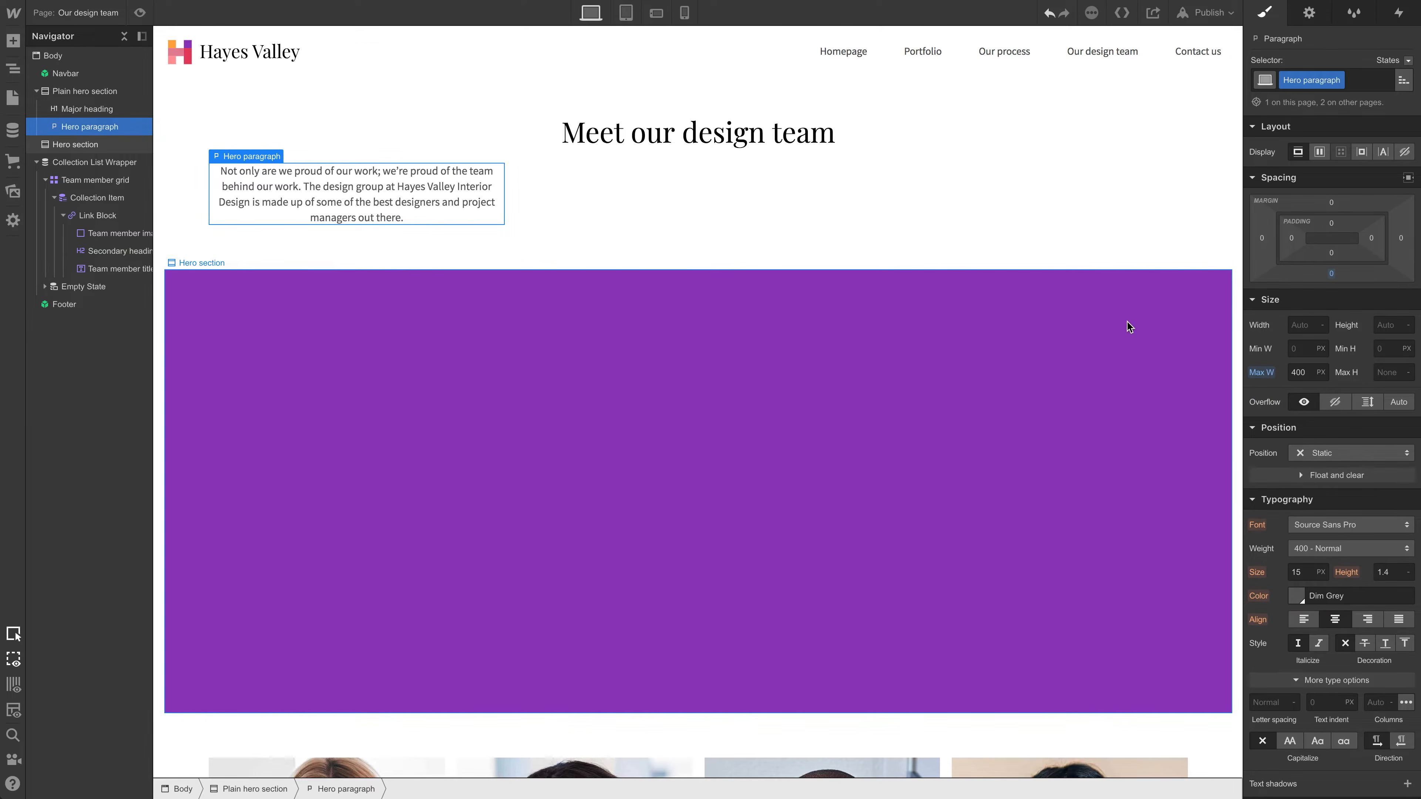
Step: Lay out the plain hero section as a vertical flexbox with its children aligned to the center
{"action": "left_click", "coordinate": [613, 209]}
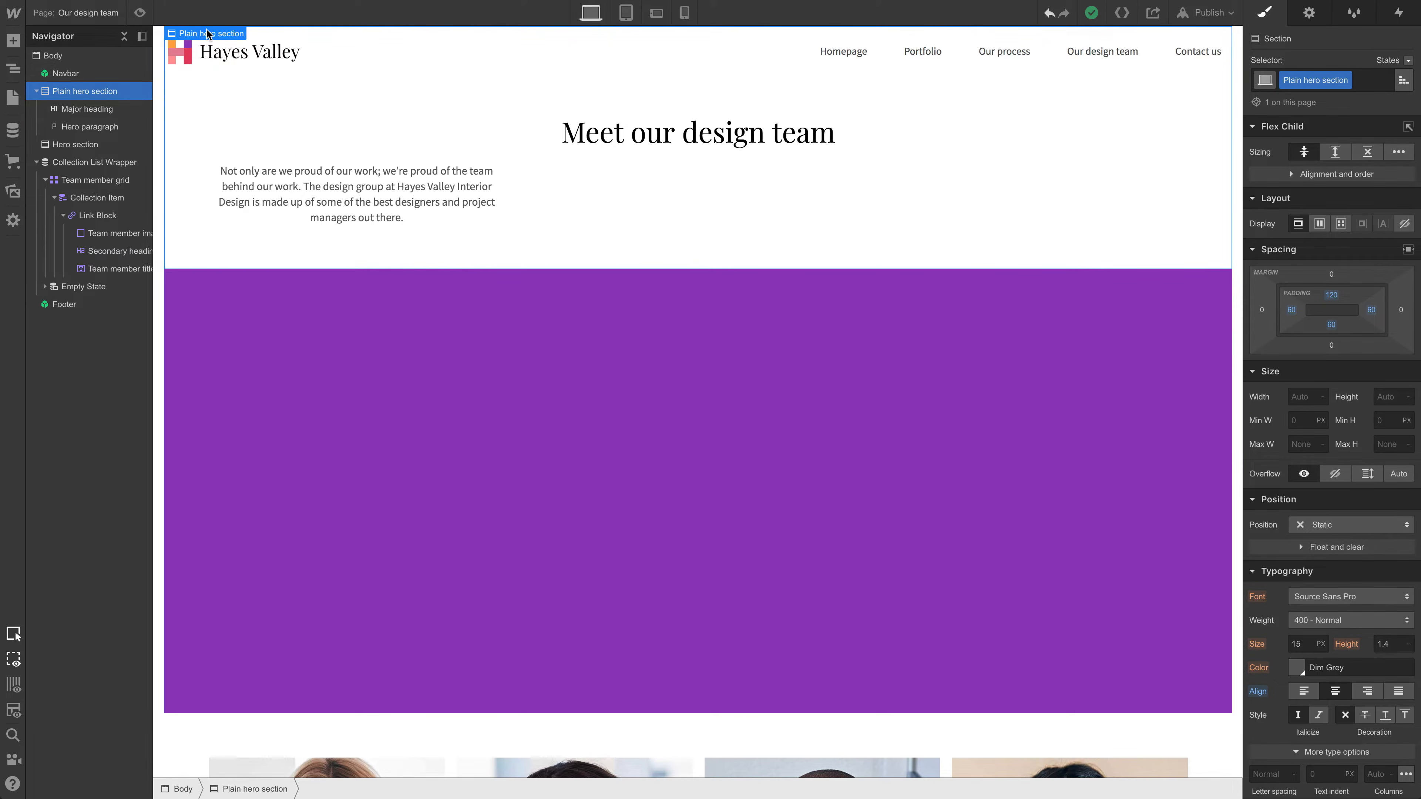
{"action": "left_click", "coordinate": [1318, 223]}
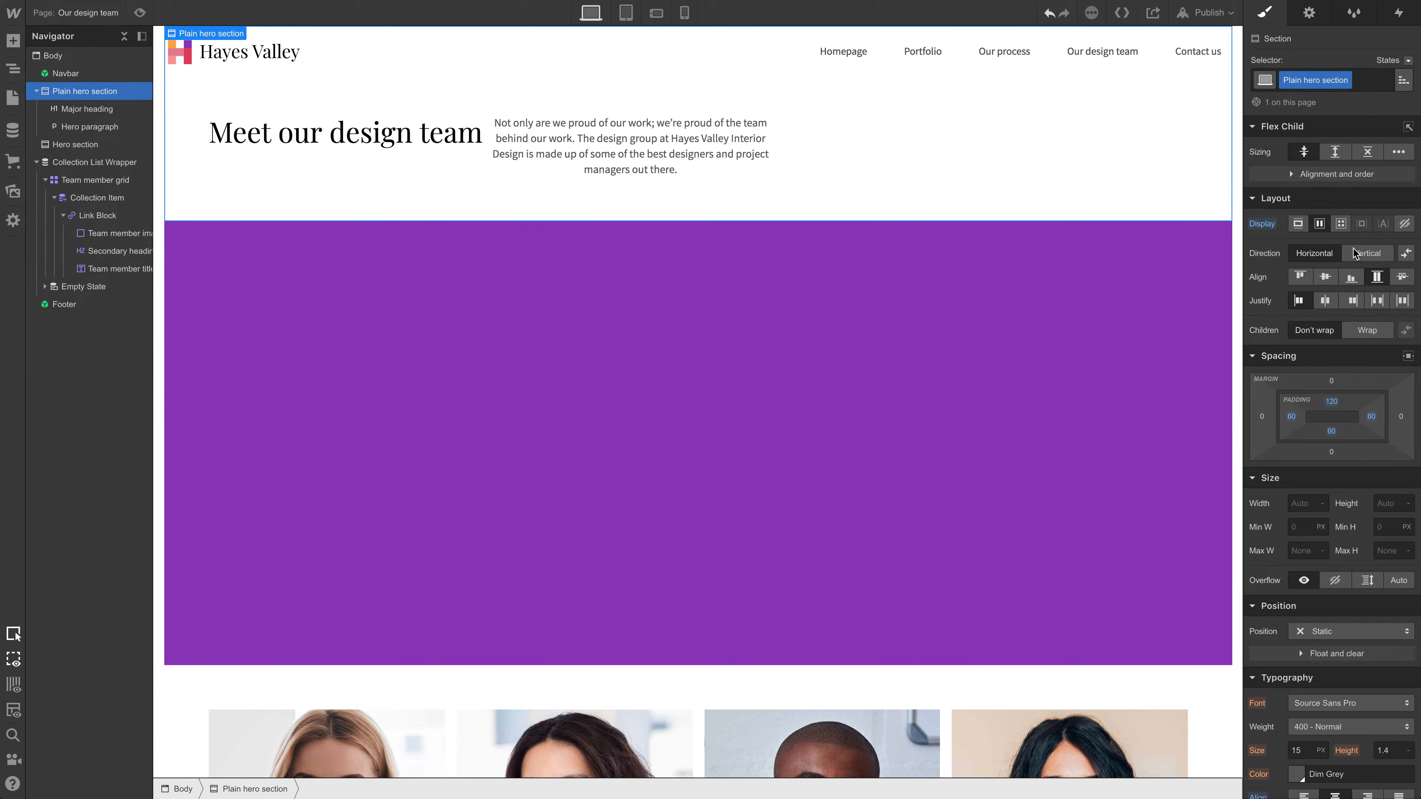
{"action": "left_click", "coordinate": [1372, 254]}
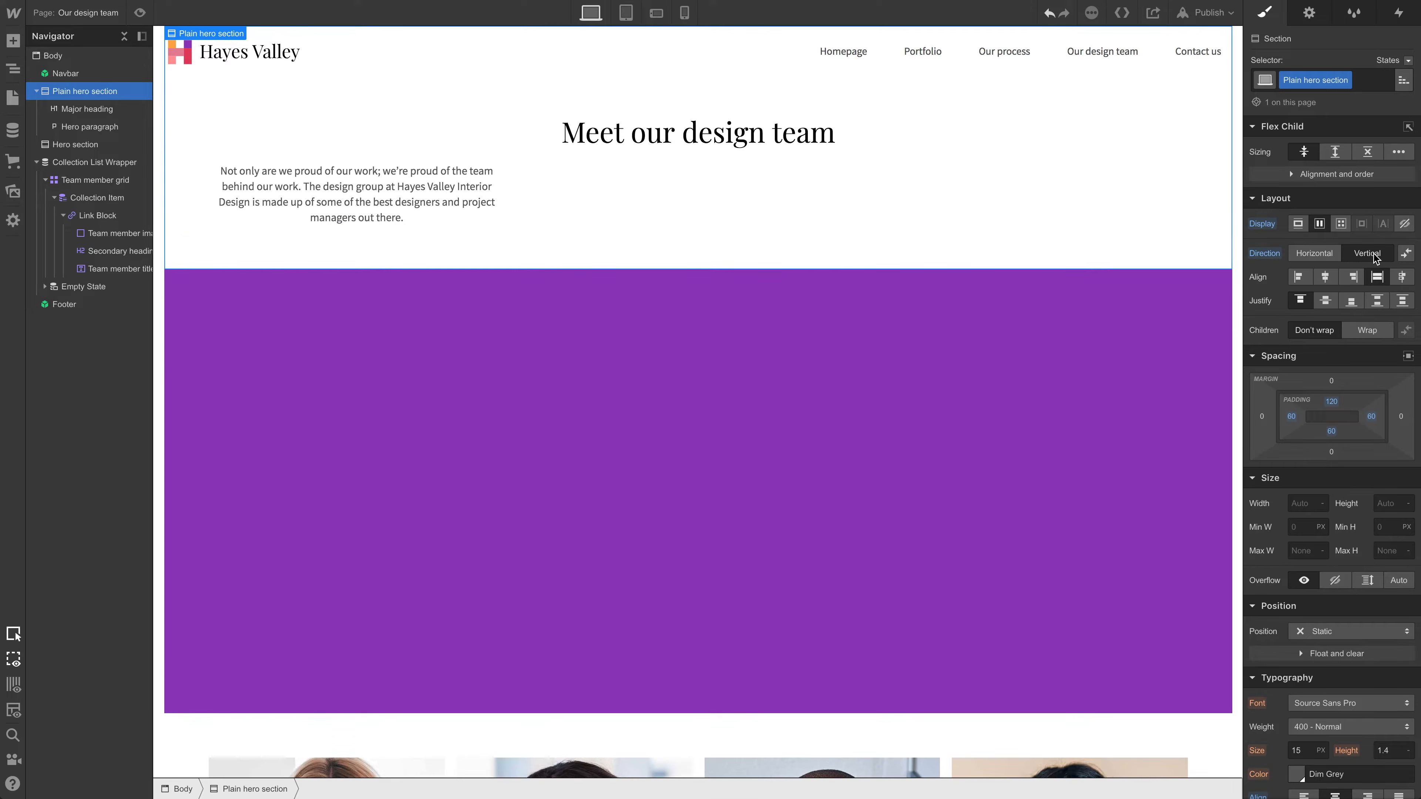
{"action": "left_click", "coordinate": [1328, 274]}
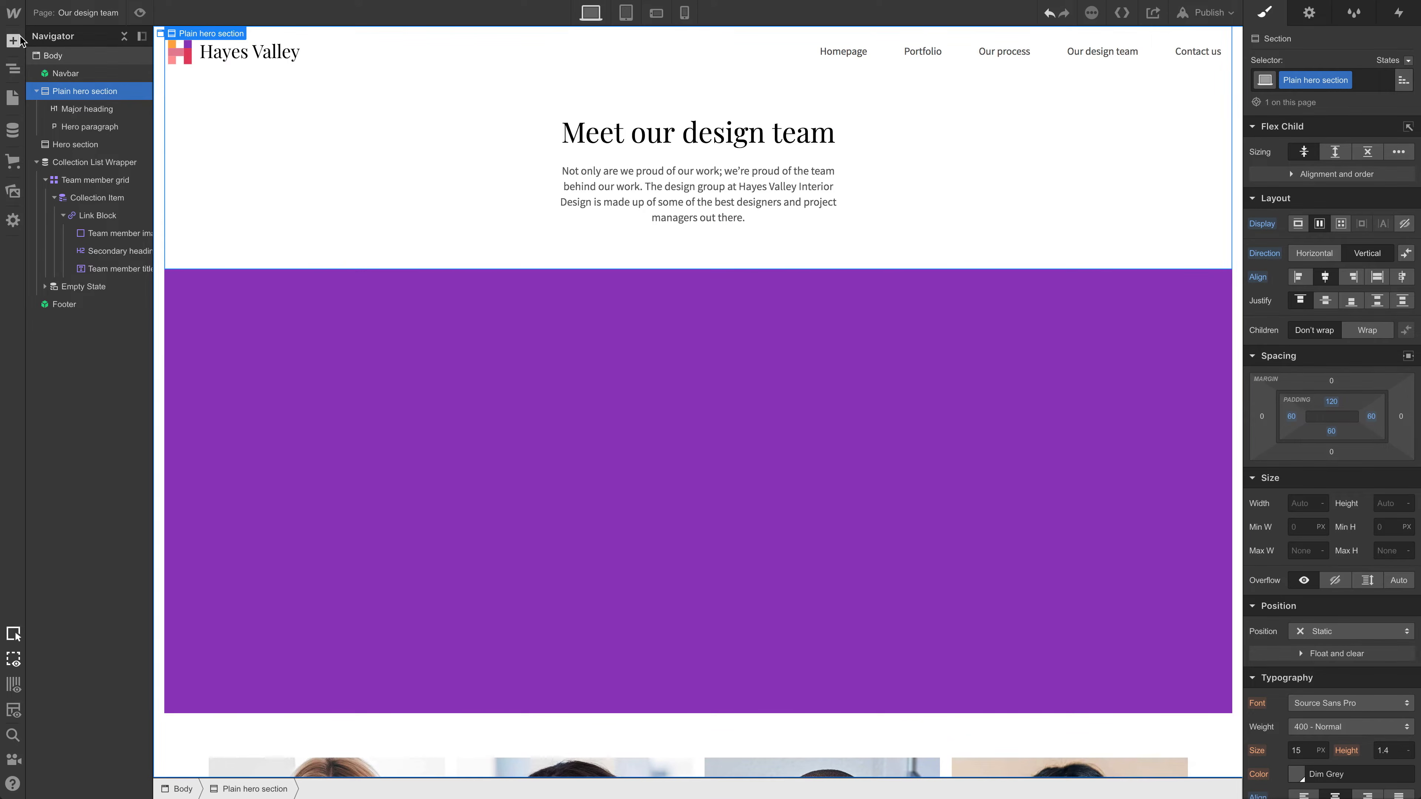
{"action": "key", "text": "a"}
{"action": "left_click_drag", "start_coordinate": [200, 313], "coordinate": [766, 245]}
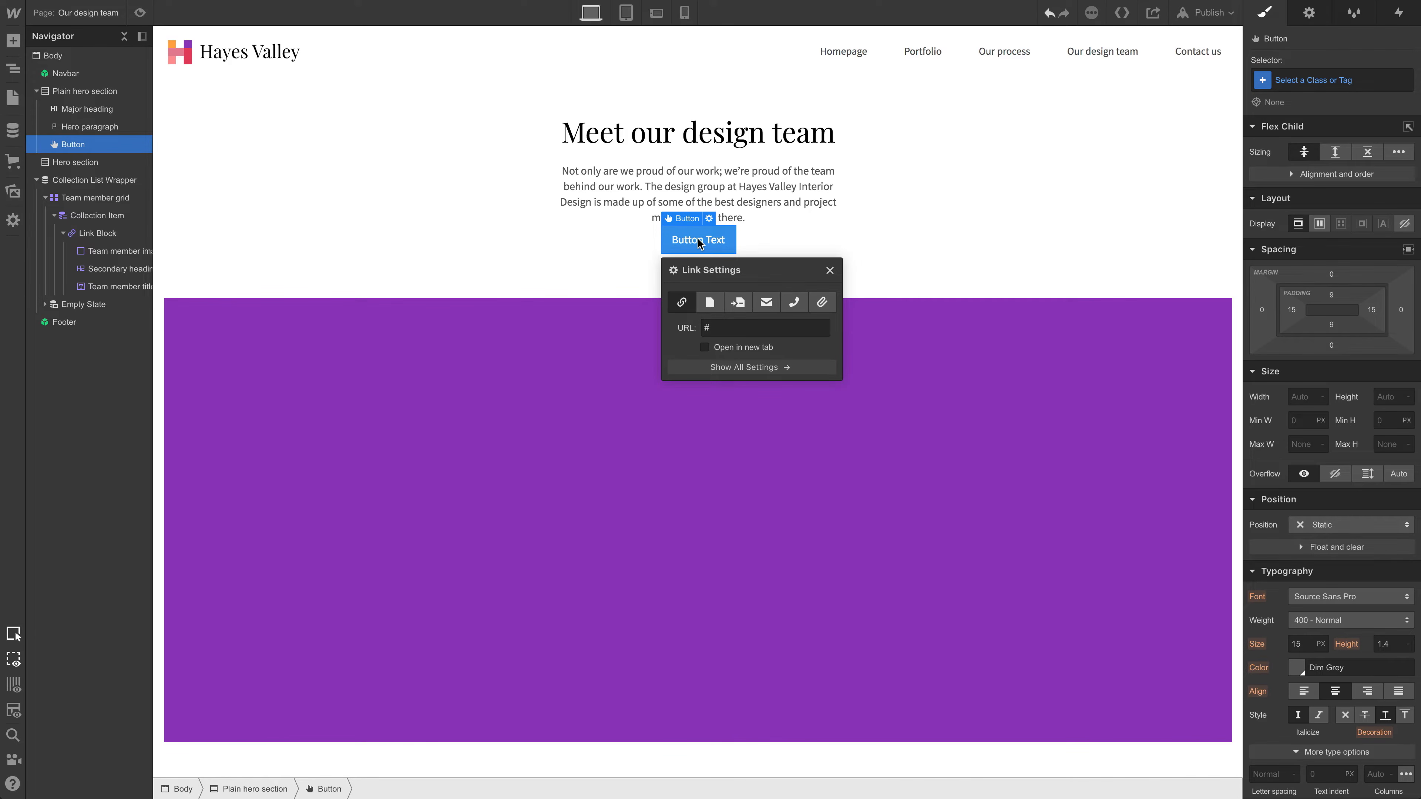
{"action": "key", "text": "Delete"}
{"action": "left_click", "coordinate": [881, 179]}
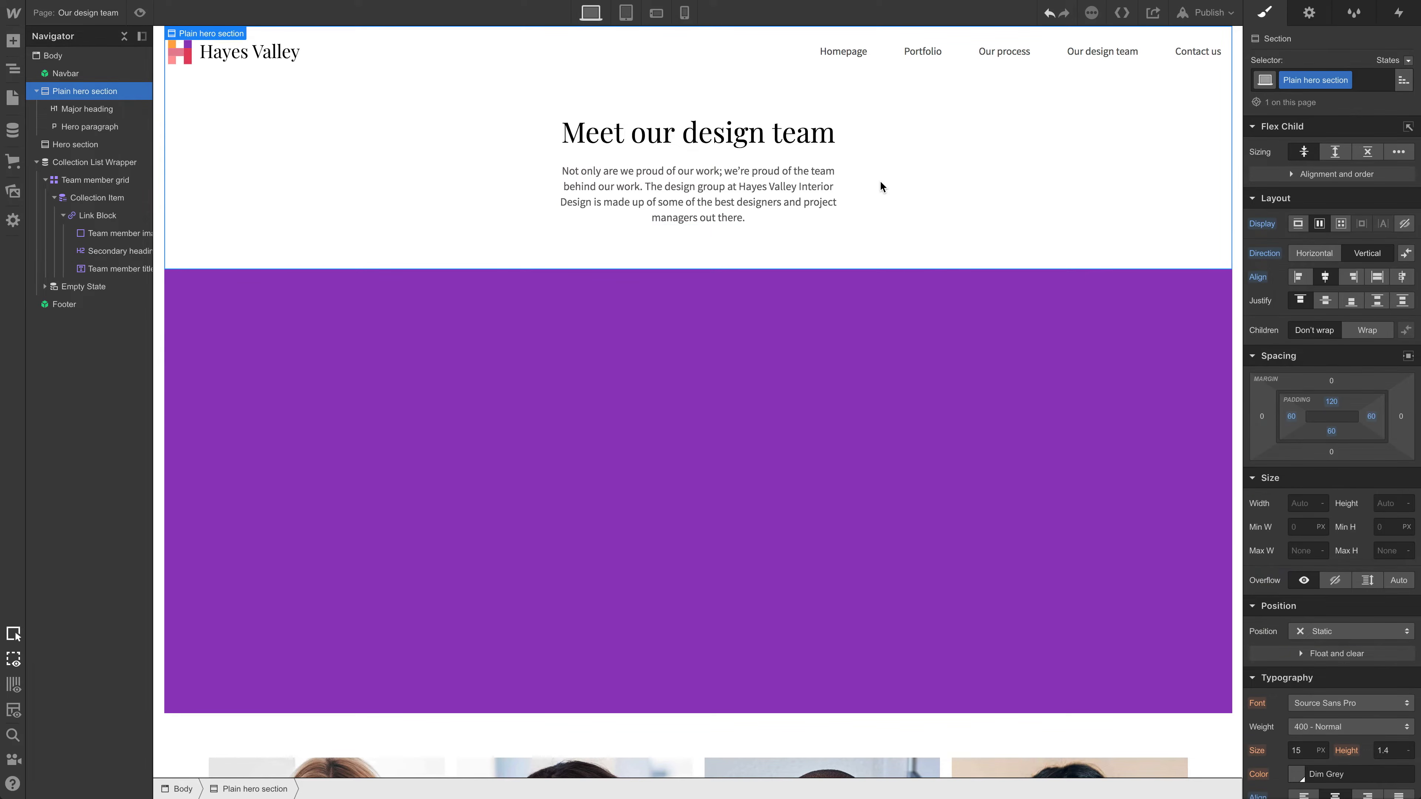
Step: Add a "Wider" combo class to the hero paragraph and set its maximum width to 550 px
{"action": "left_click", "coordinate": [652, 197]}
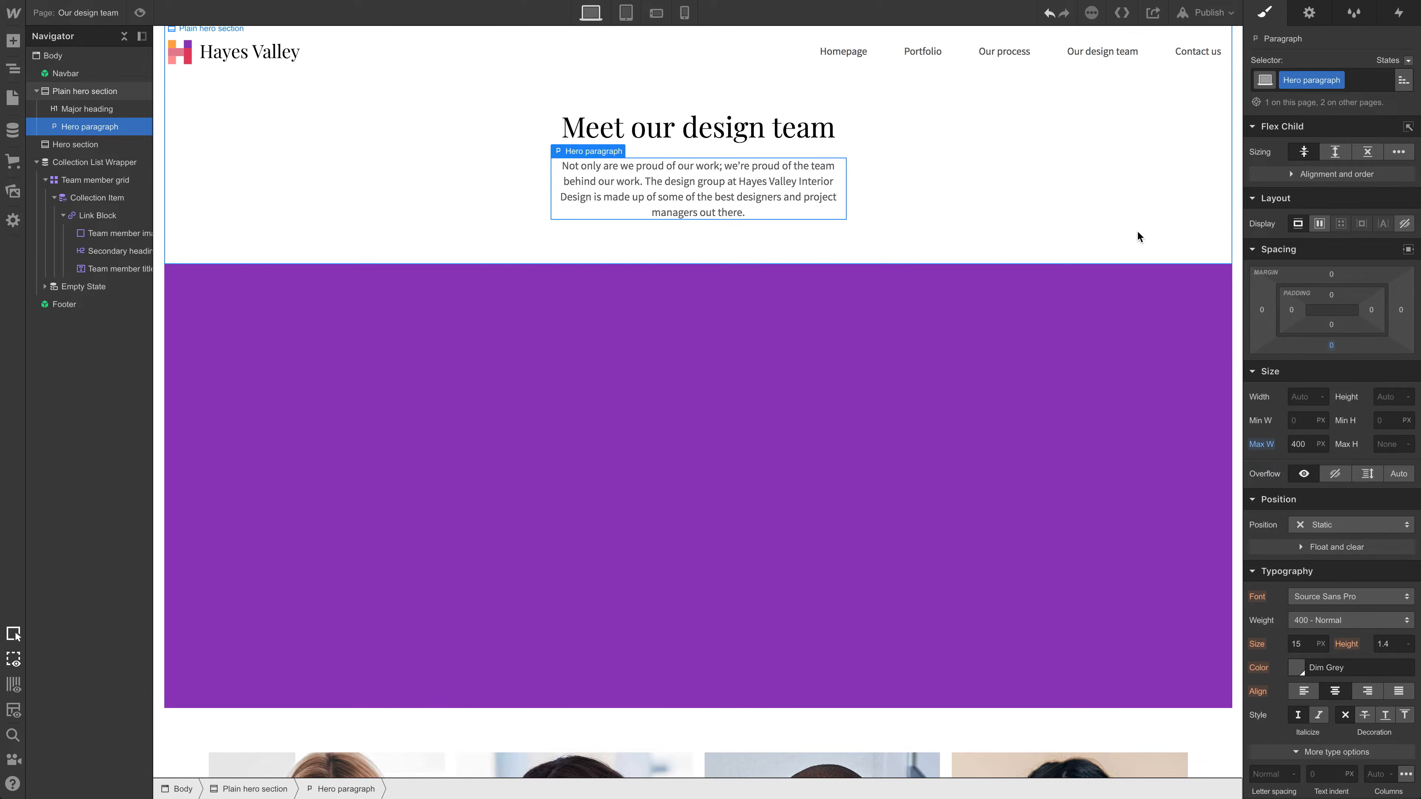
{"action": "left_click", "coordinate": [1339, 79]}
{"action": "left_click", "coordinate": [1367, 76]}
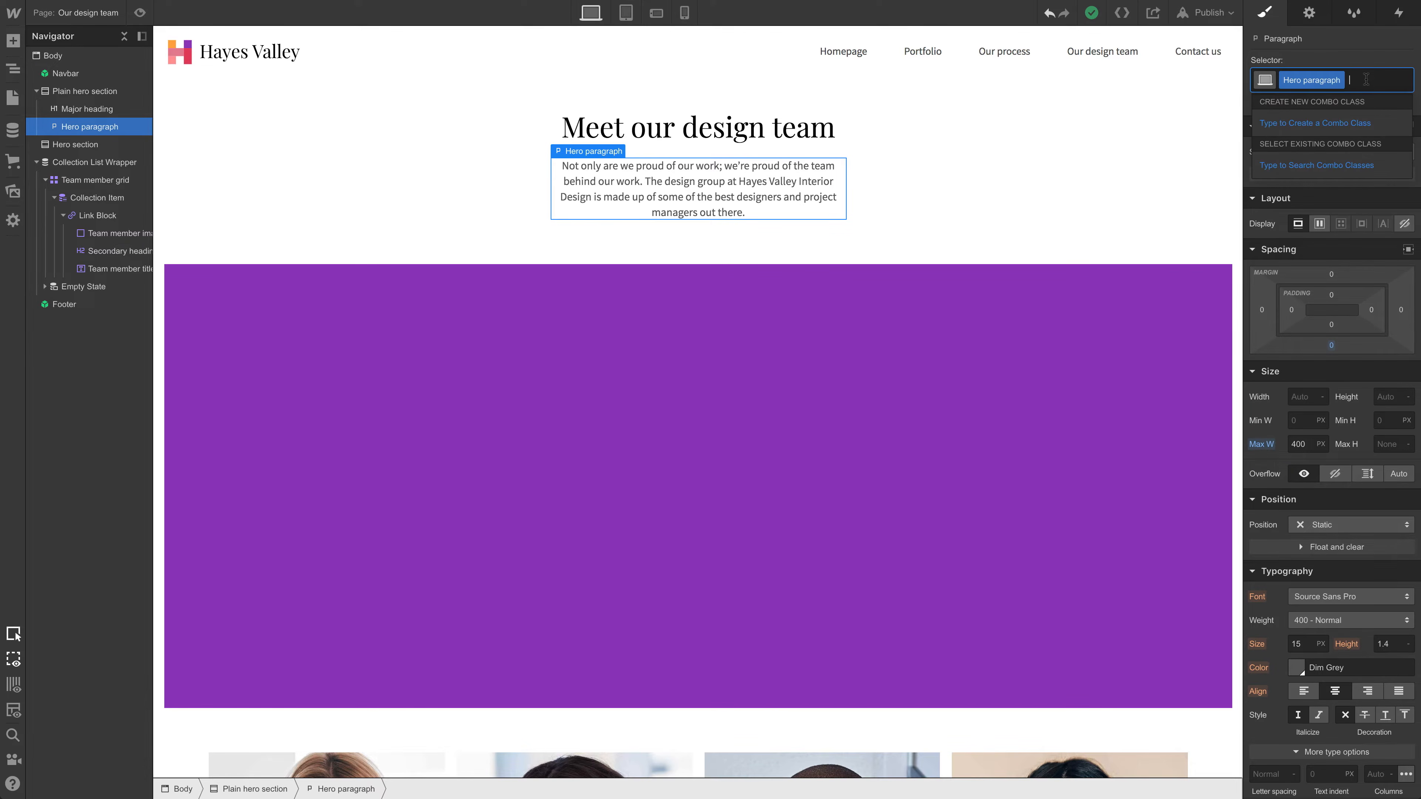
{"action": "type", "text": "Wider"}
{"action": "key", "text": "Return"}
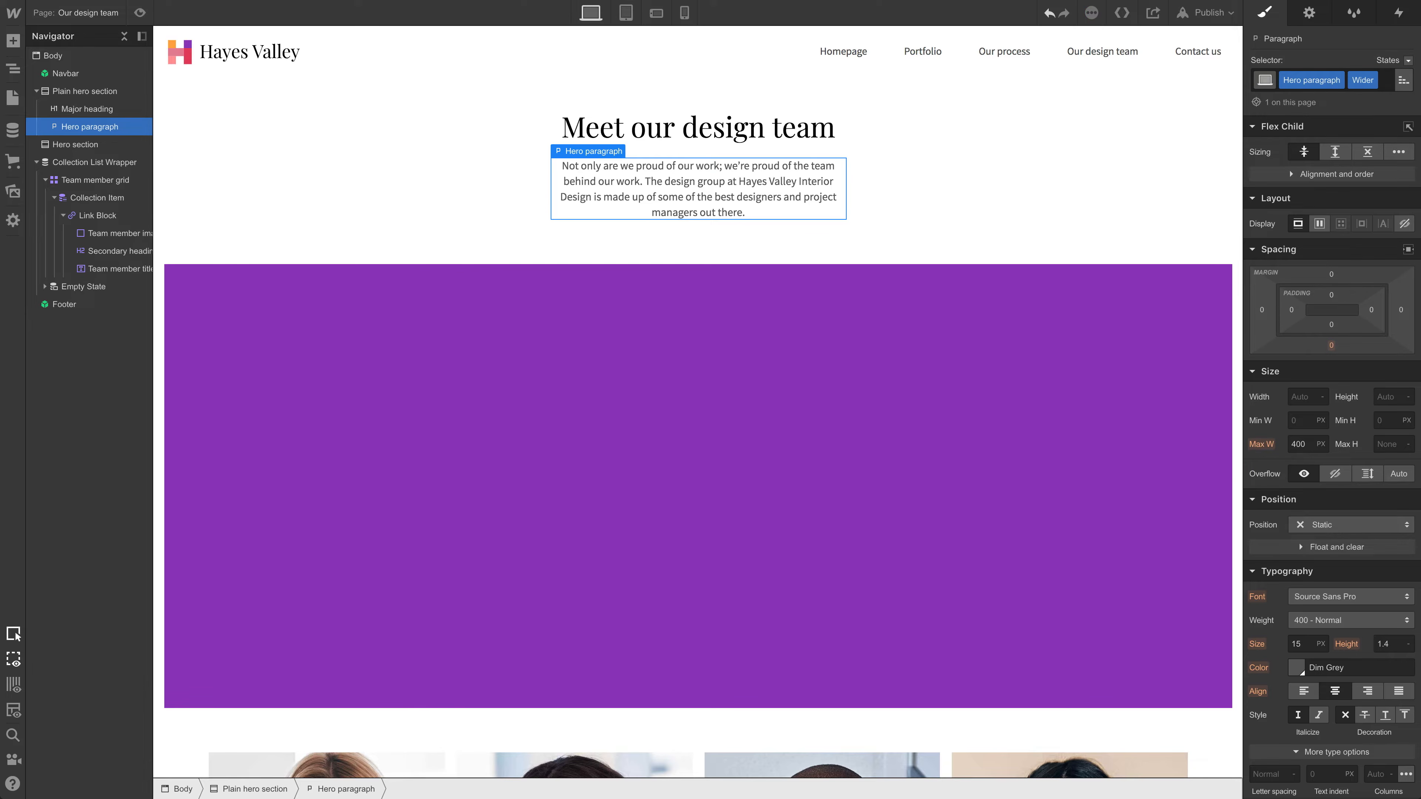
{"action": "left_click", "coordinate": [1298, 439]}
{"action": "type", "text": "550"}
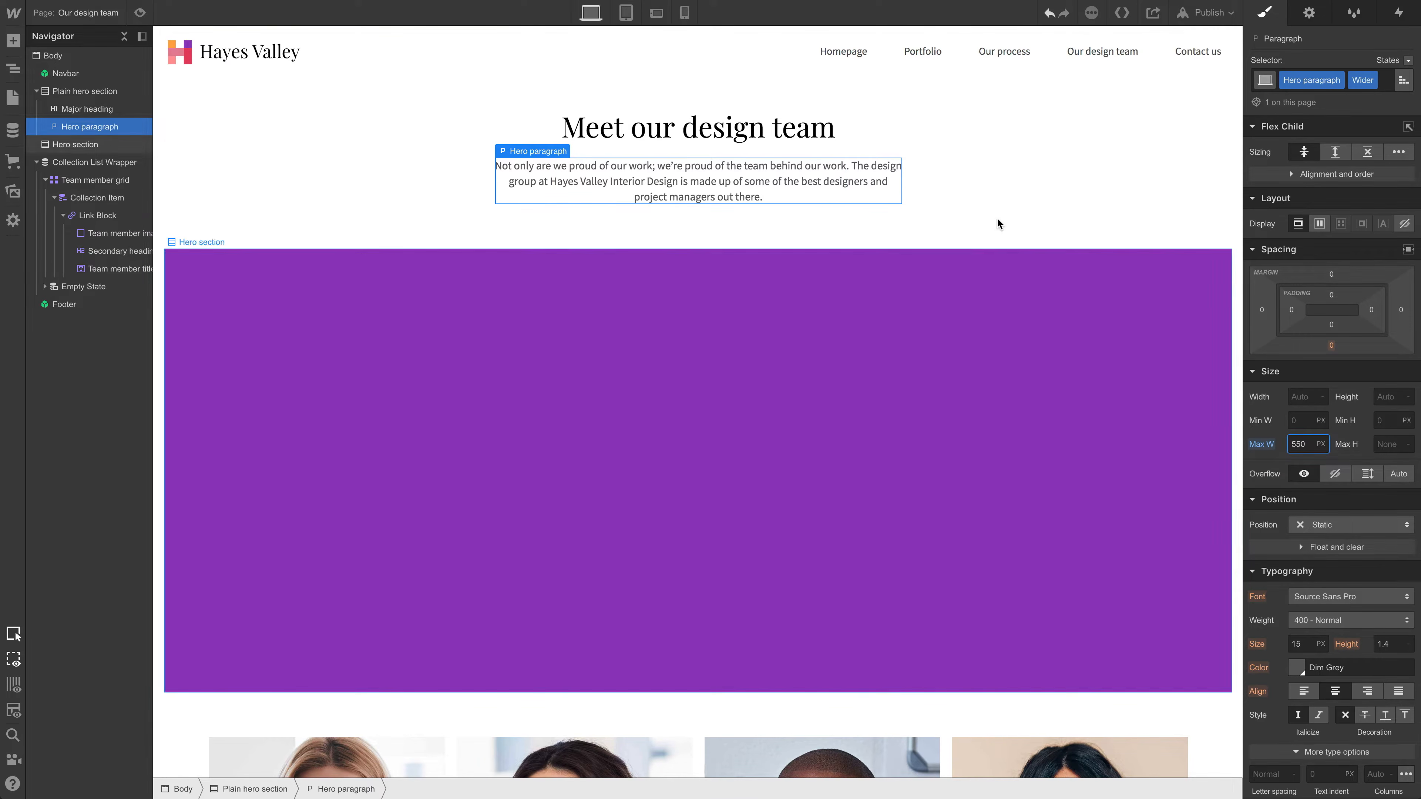
Step: Delete the empty purple hero section and select the plain hero section
{"action": "left_click", "coordinate": [974, 322]}
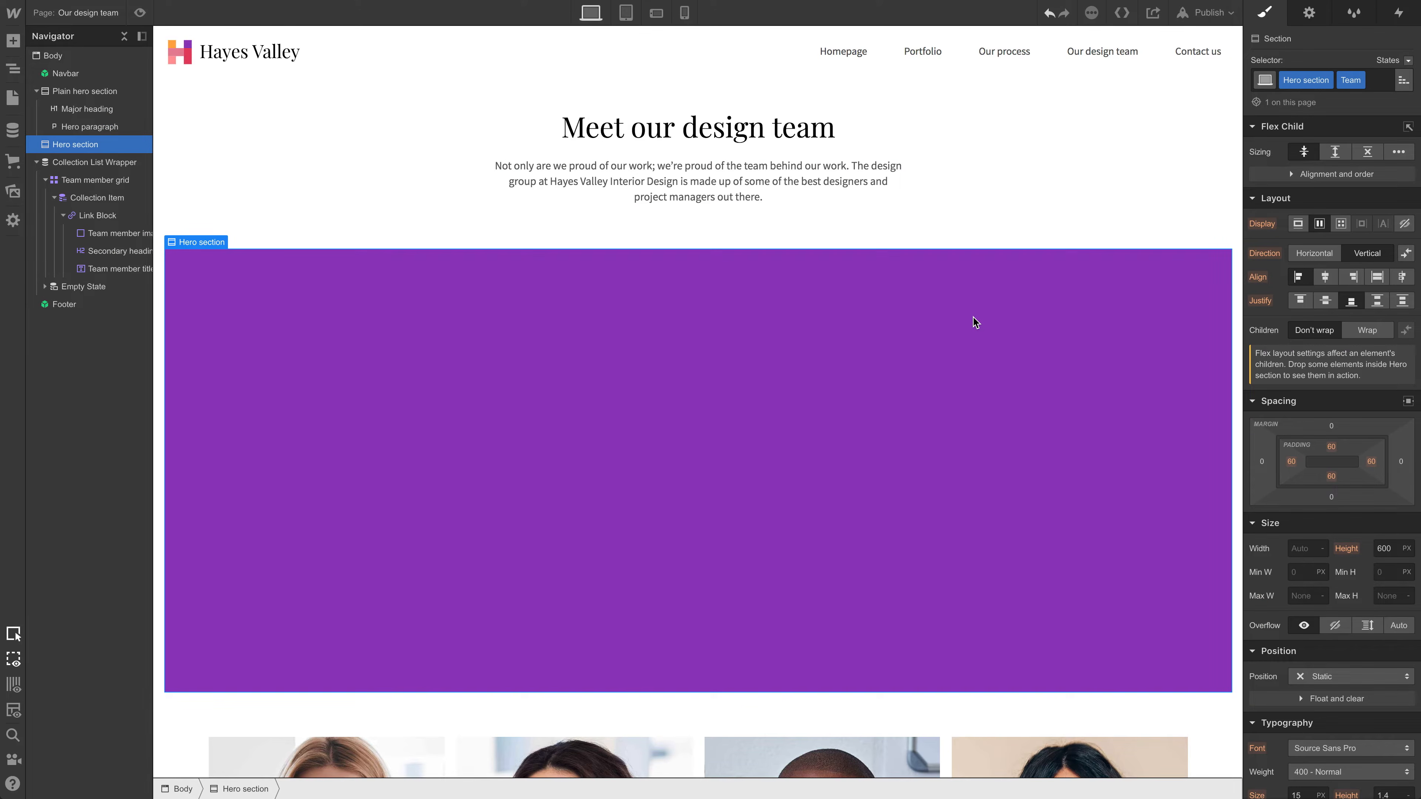
{"action": "key", "text": "Delete"}
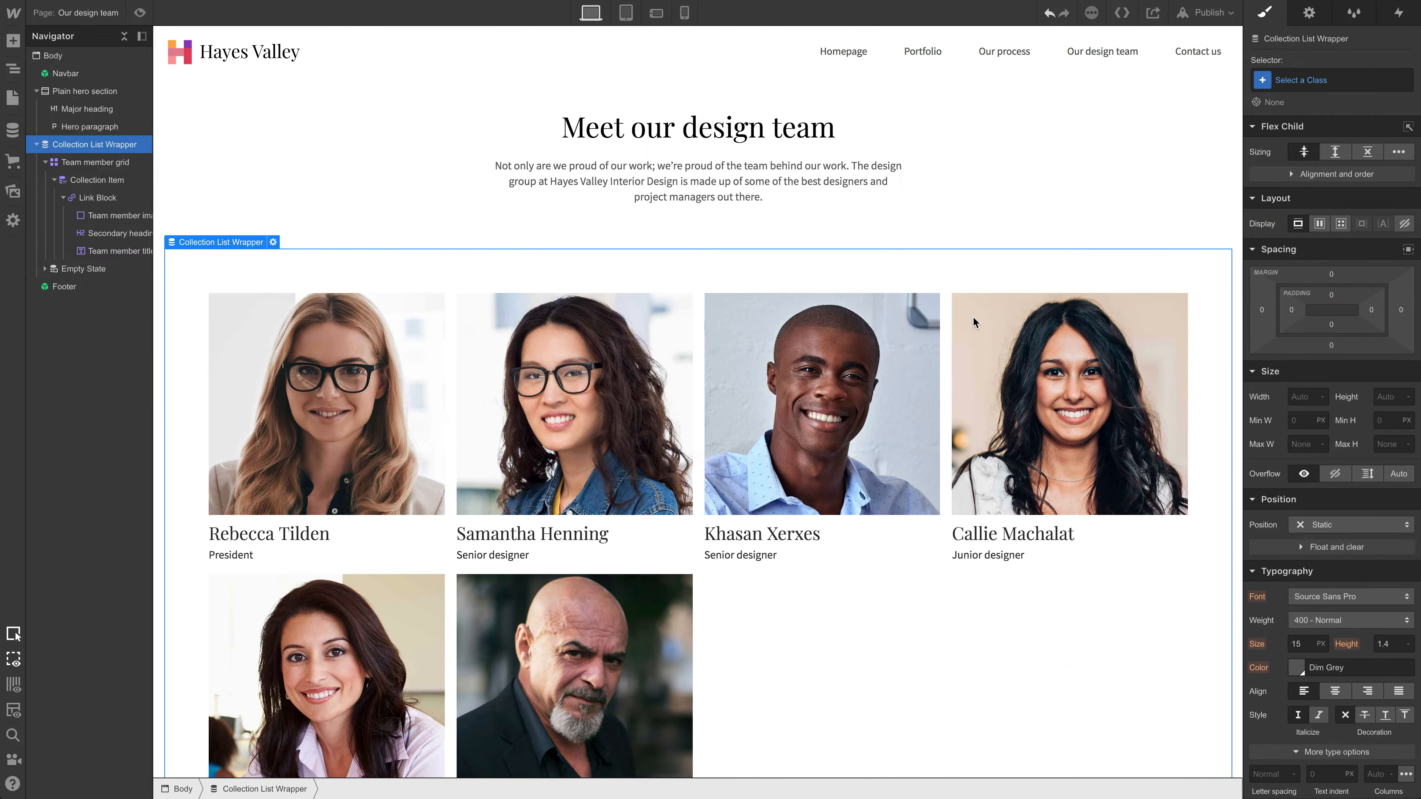
{"action": "left_click", "coordinate": [1091, 133]}
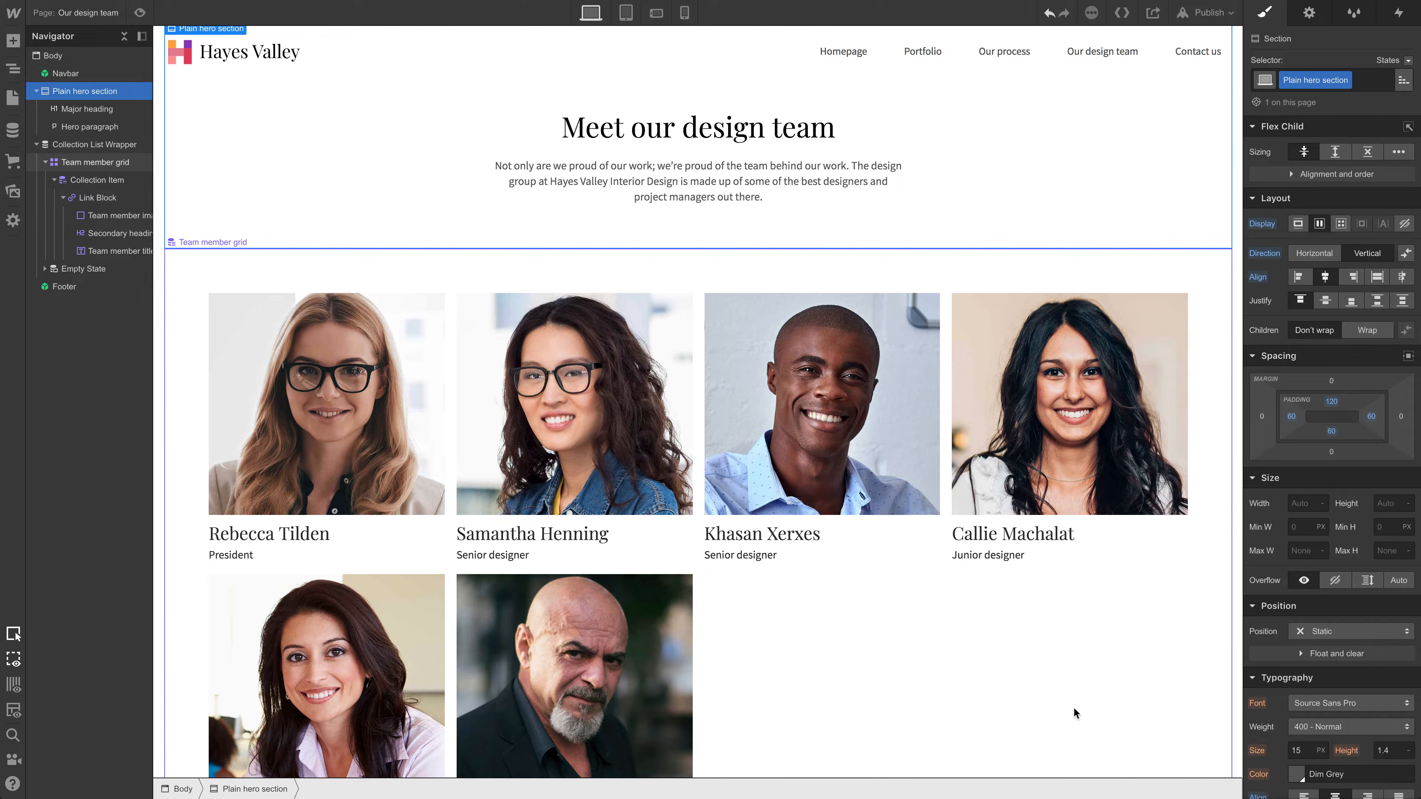
Step: Preview the page to check the plain hero section and the team member grid, and return to the Designer
{"action": "left_click", "coordinate": [140, 13]}
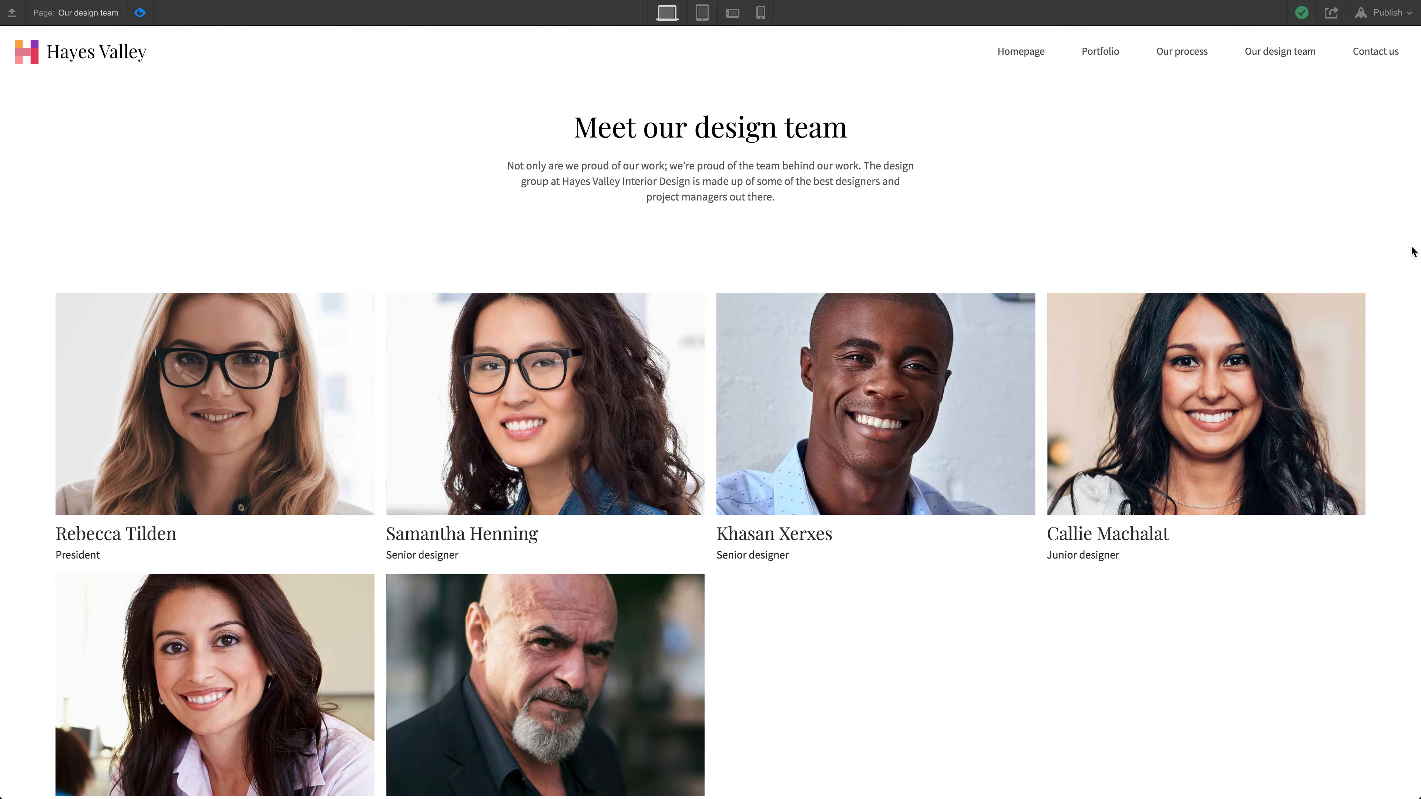
{"action": "scroll", "coordinate": [1314, 313], "scroll_direction": "down", "scroll_amount": 4}
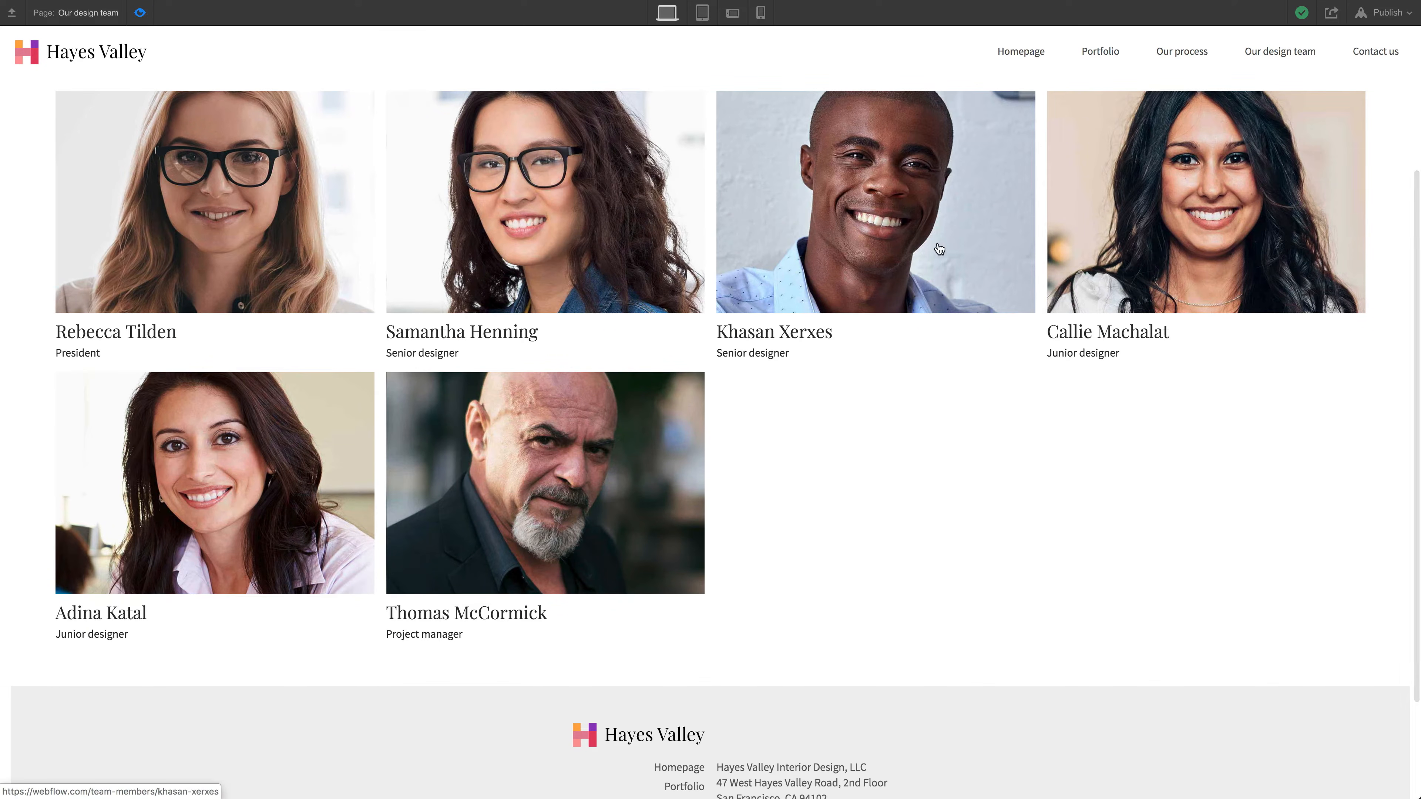
{"action": "left_click", "coordinate": [140, 13]}
Step: Add an Image element above the Link Block in the Collection Item and bind it to the Team members Image field
{"action": "left_click", "coordinate": [315, 222]}
{"action": "scroll", "coordinate": [317, 220], "scroll_direction": "up", "scroll_amount": 3}
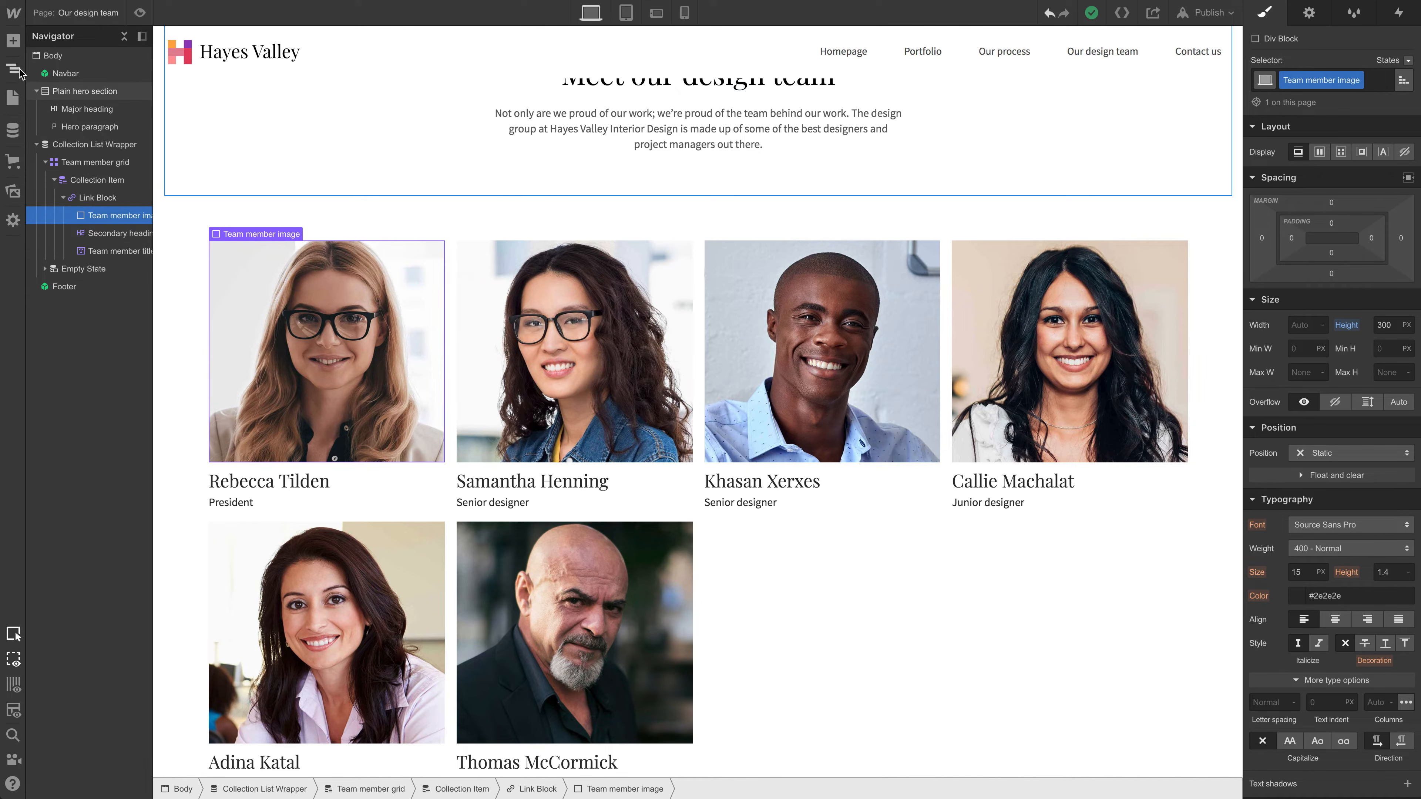
{"action": "left_click", "coordinate": [16, 42]}
{"action": "left_click_drag", "start_coordinate": [64, 700], "coordinate": [95, 202]}
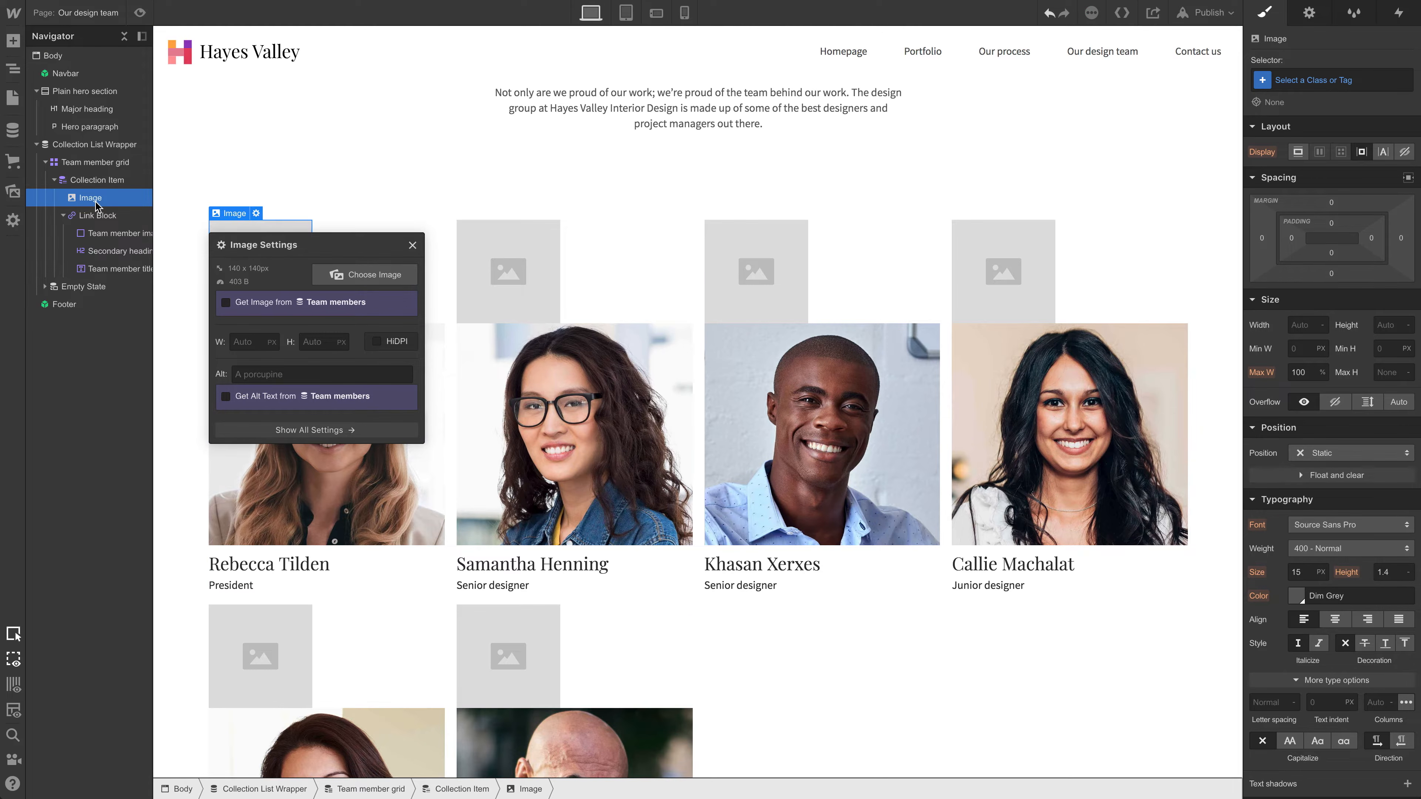
{"action": "left_click", "coordinate": [242, 306]}
{"action": "left_click", "coordinate": [246, 320]}
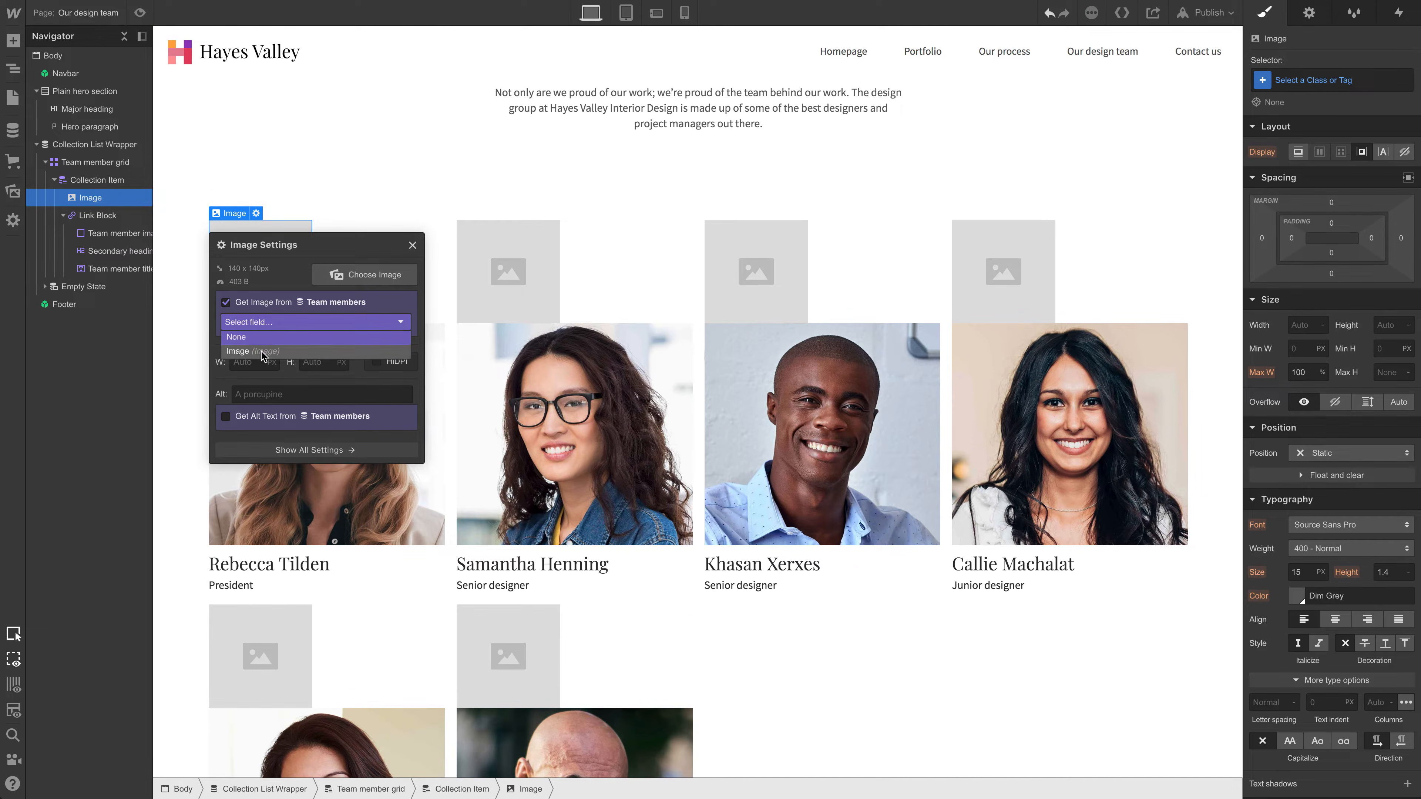
{"action": "left_click", "coordinate": [241, 350]}
{"action": "left_click", "coordinate": [412, 245]}
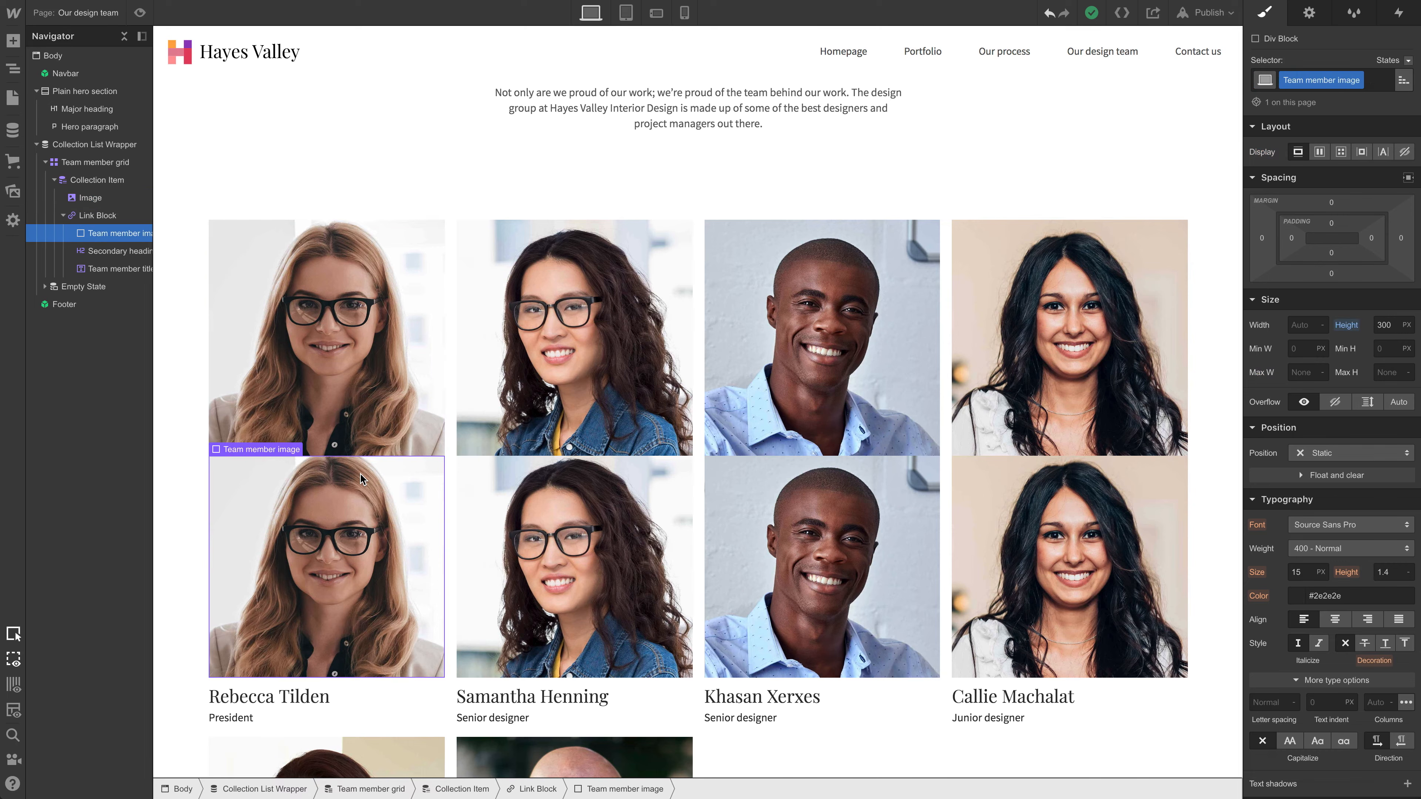
Step: Compare how the new image and the team member image block scale at different canvas widths and in preview
{"action": "left_click_drag", "start_coordinate": [1244, 388], "coordinate": [979, 386]}
{"action": "mouse_move", "coordinate": [1261, 390]}
{"action": "left_mouse_down"}
{"action": "mouse_move", "coordinate": [1180, 394]}
{"action": "mouse_move", "coordinate": [1277, 390]}
{"action": "left_mouse_up"}
{"action": "left_click", "coordinate": [140, 13]}
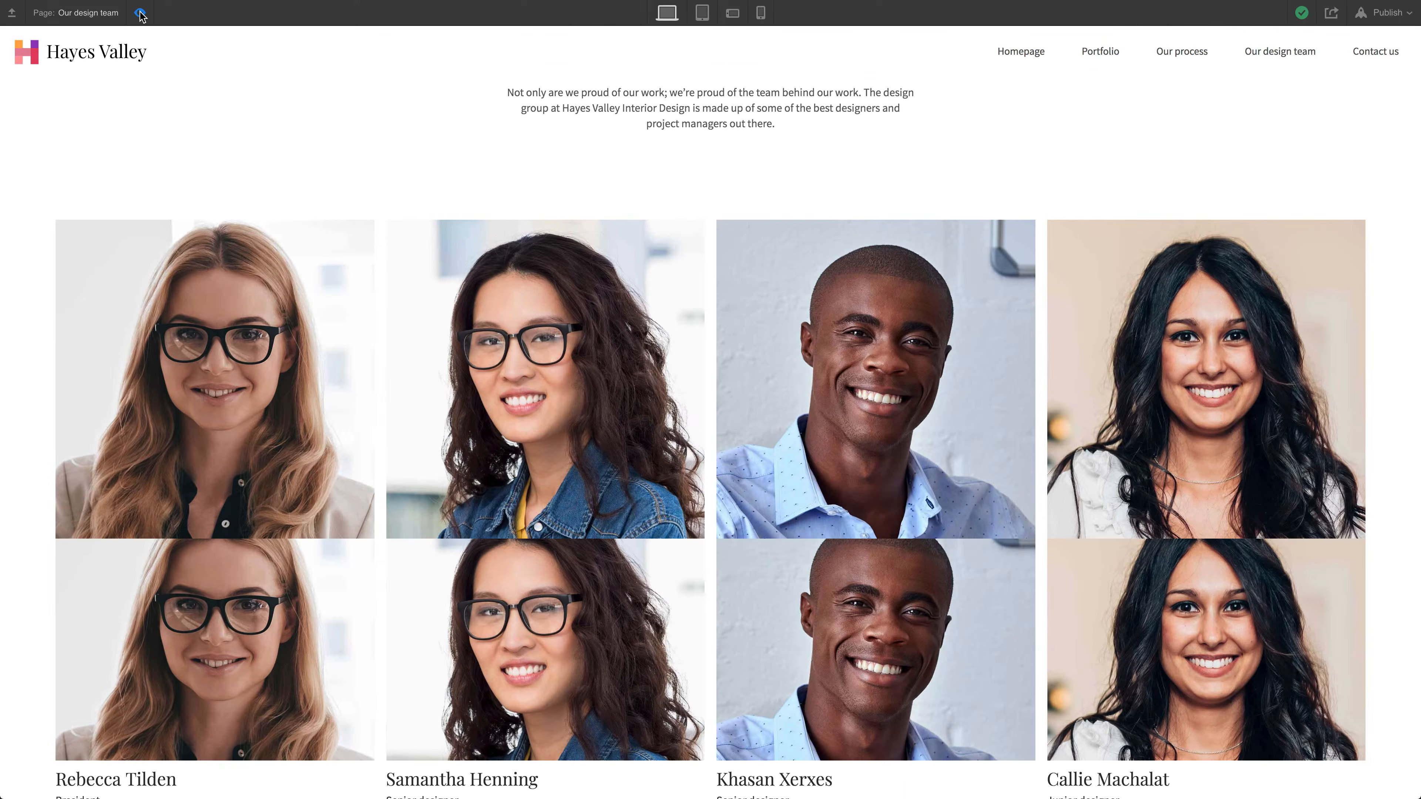
{"action": "scroll", "coordinate": [236, 268], "scroll_direction": "down", "scroll_amount": 1}
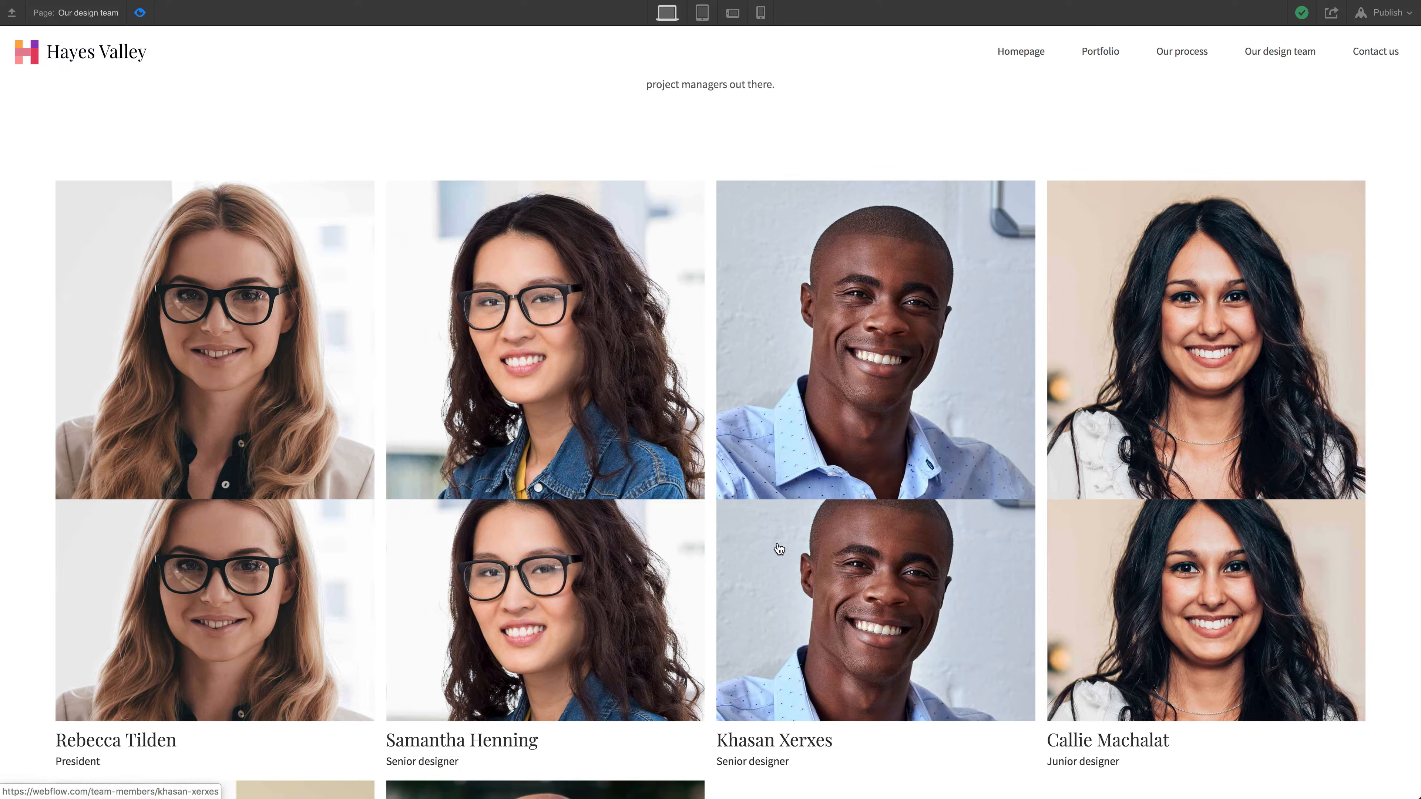
{"action": "left_click", "coordinate": [140, 12]}
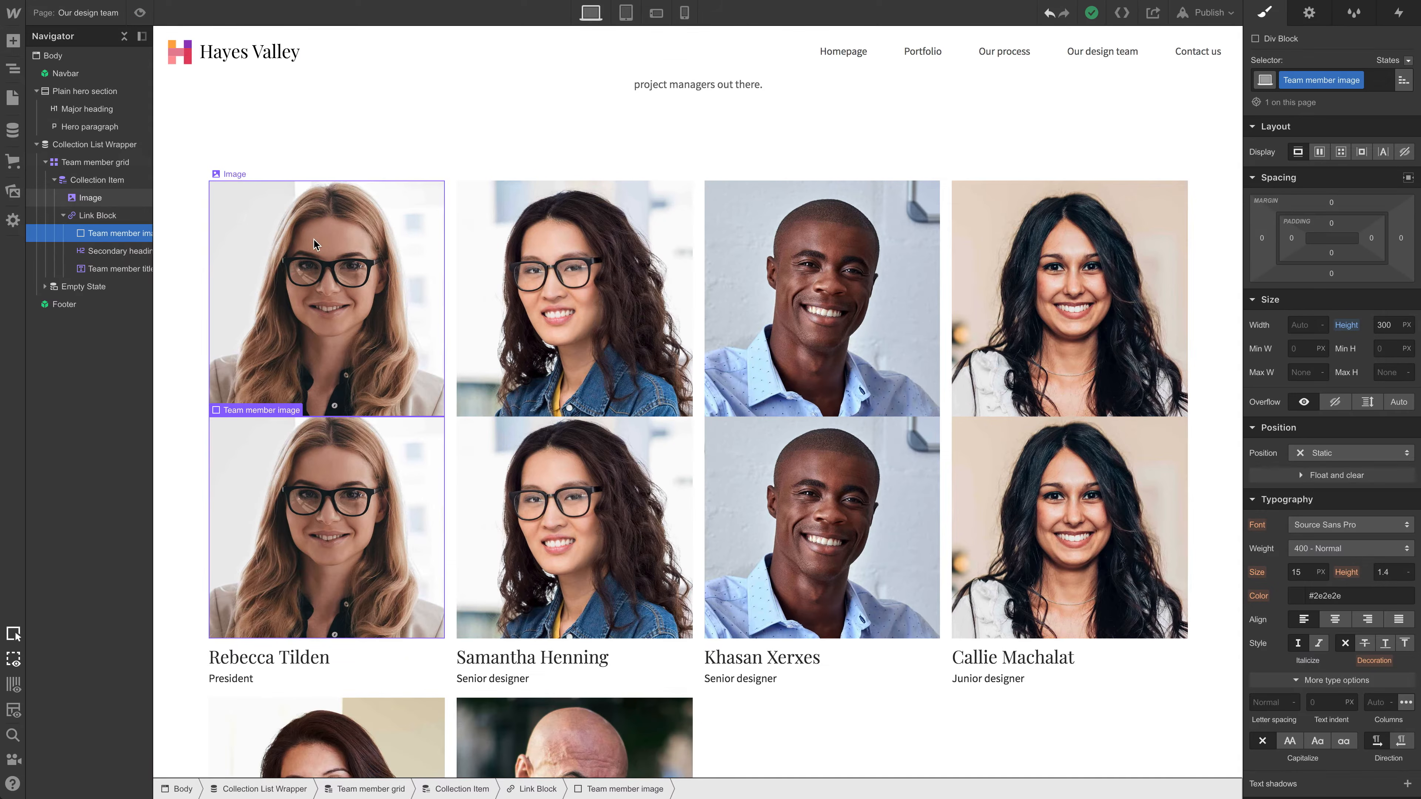
{"action": "left_click", "coordinate": [312, 234]}
{"action": "left_click", "coordinate": [1023, 294]}
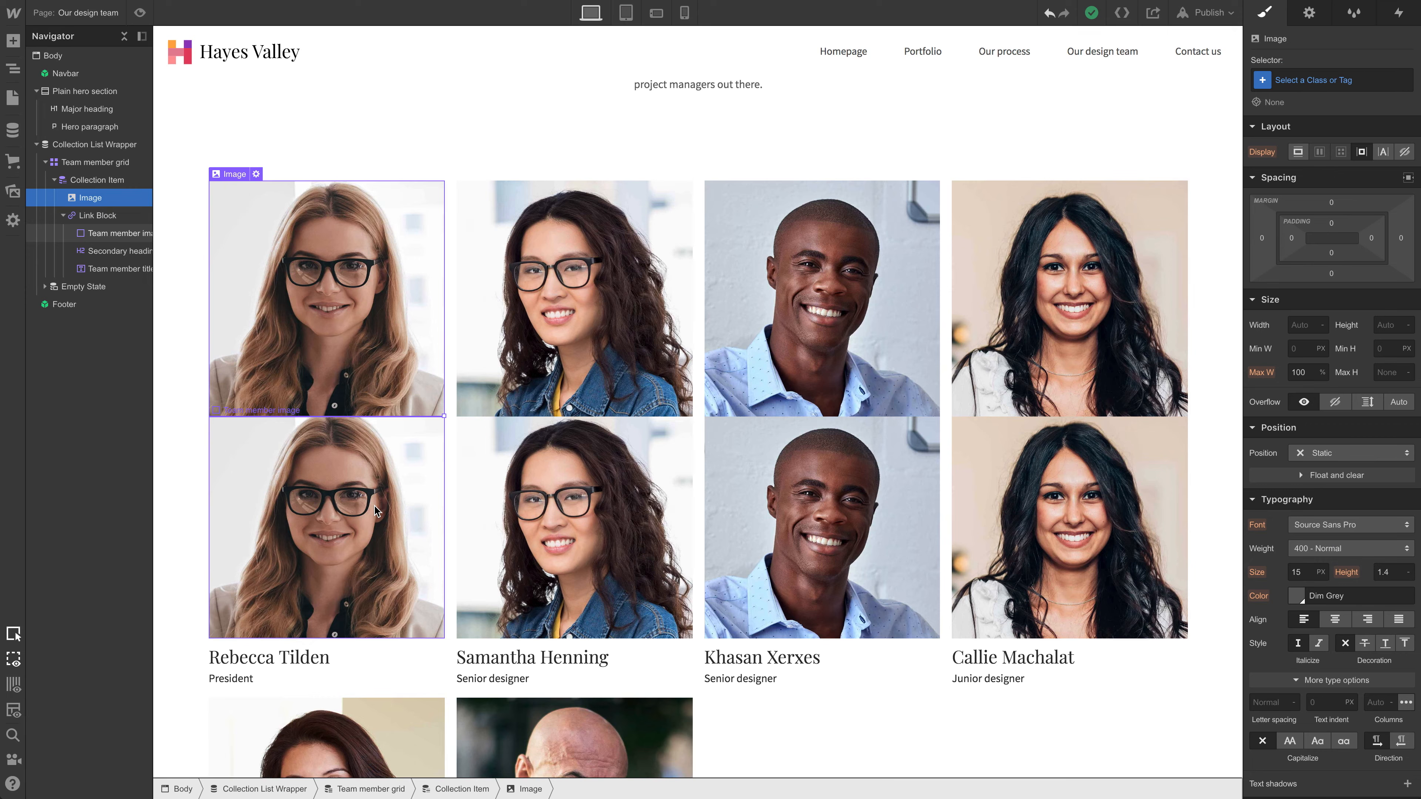
Step: Delete the Team member image block from the Link Block and check the remaining image at different canvas widths
{"action": "left_click", "coordinate": [374, 507]}
{"action": "key", "text": "Delete"}
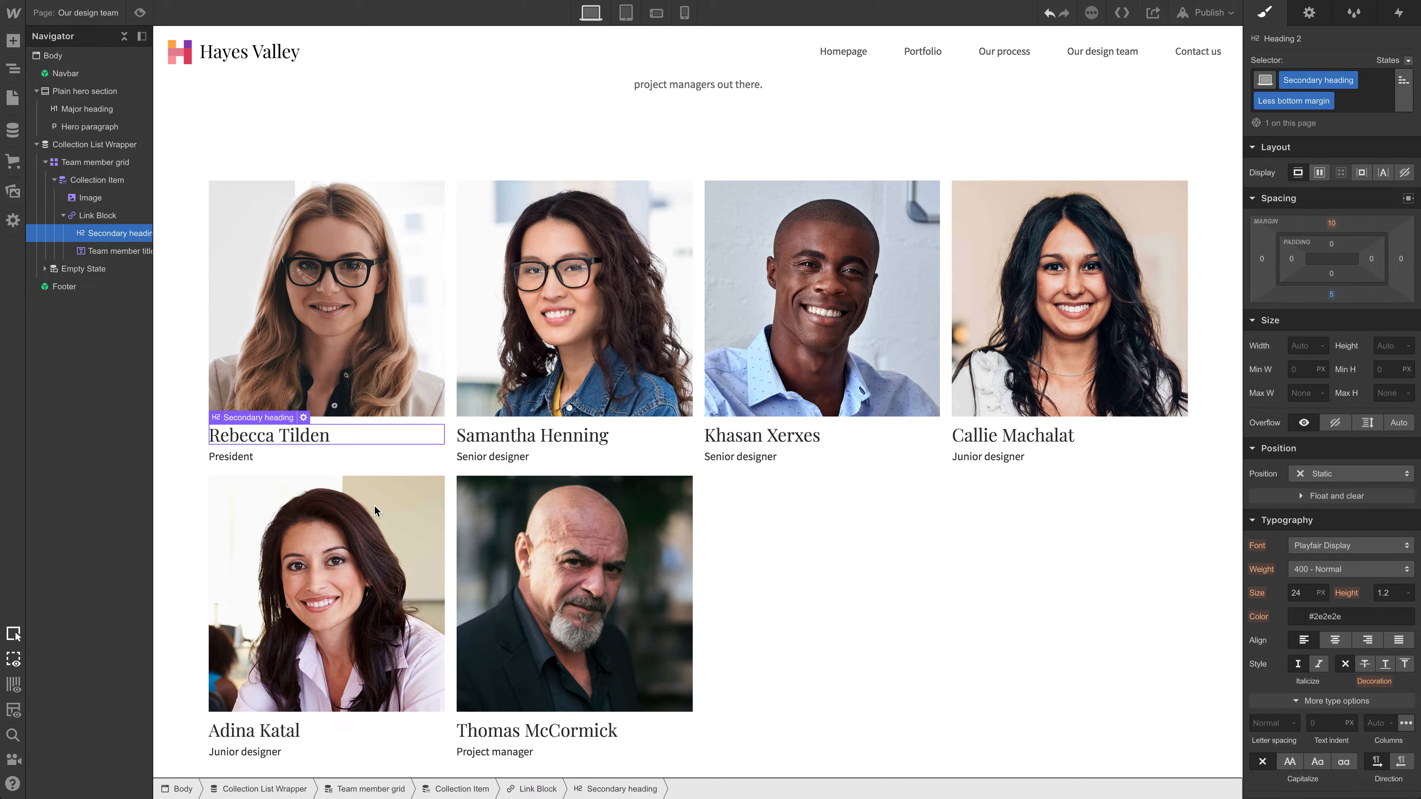
{"action": "left_click", "coordinate": [399, 305]}
{"action": "left_click_drag", "start_coordinate": [1235, 313], "coordinate": [1038, 364]}
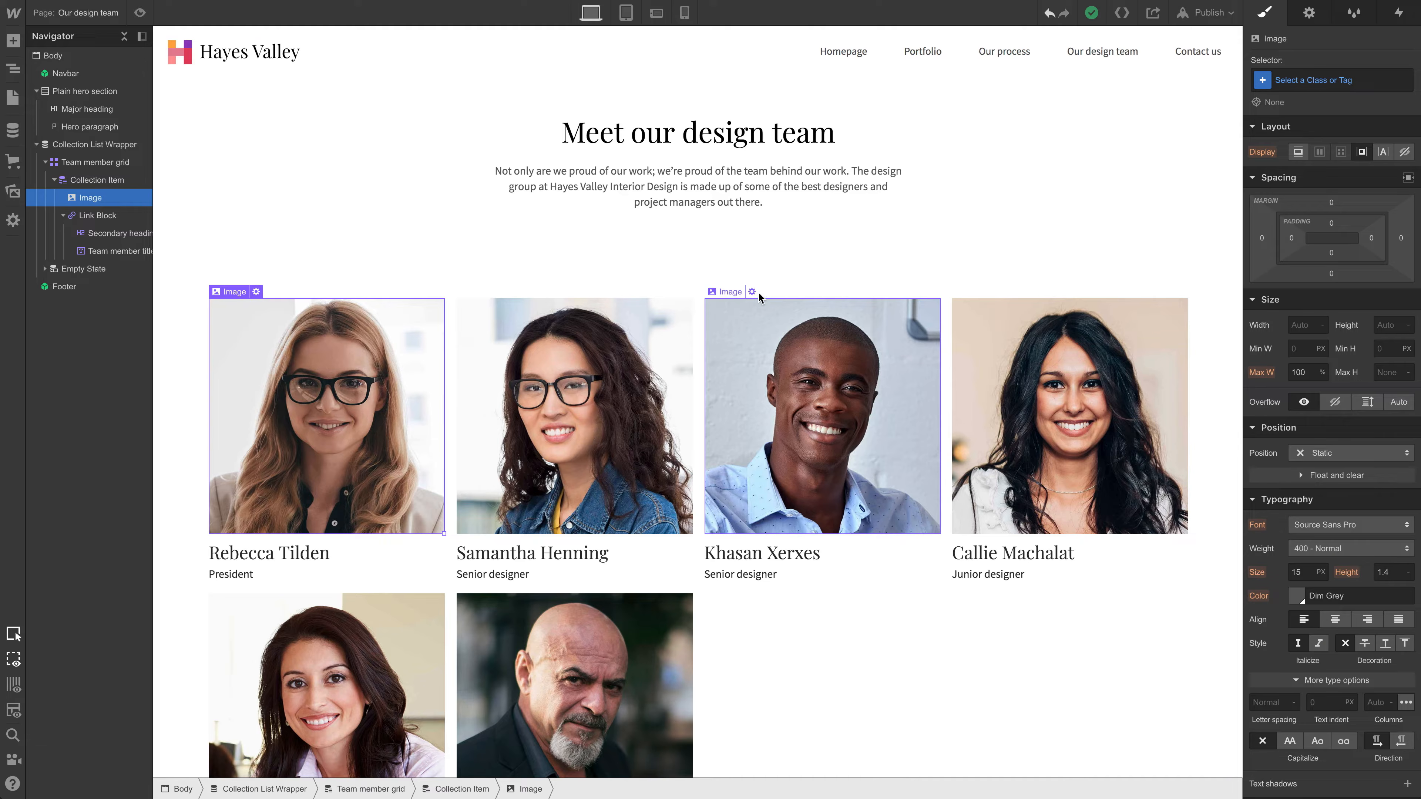
Step: Set the plain hero section's top padding to 150 px
{"action": "left_click", "coordinate": [981, 125]}
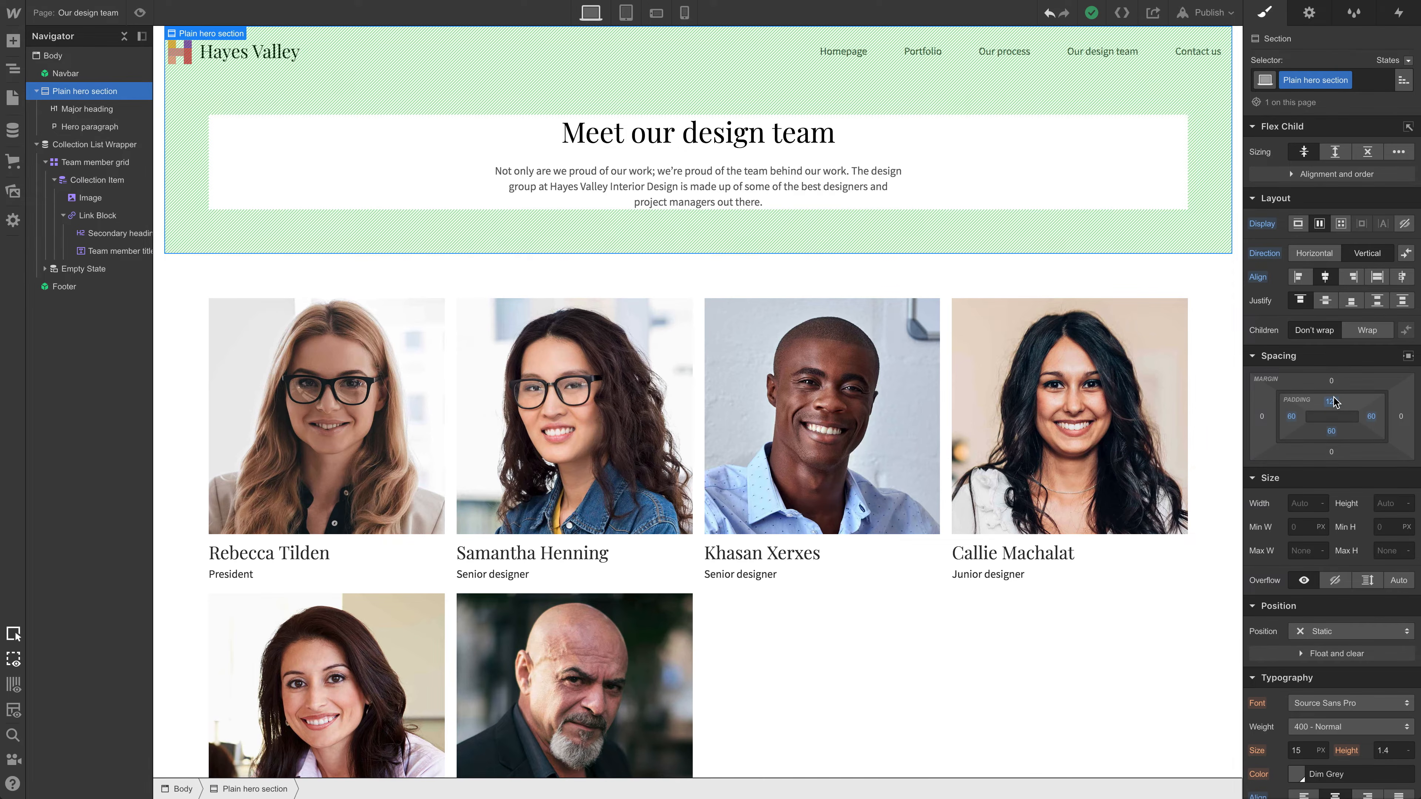
{"action": "left_click", "coordinate": [1331, 402]}
{"action": "type", "text": "150"}
{"action": "key", "text": "Return"}
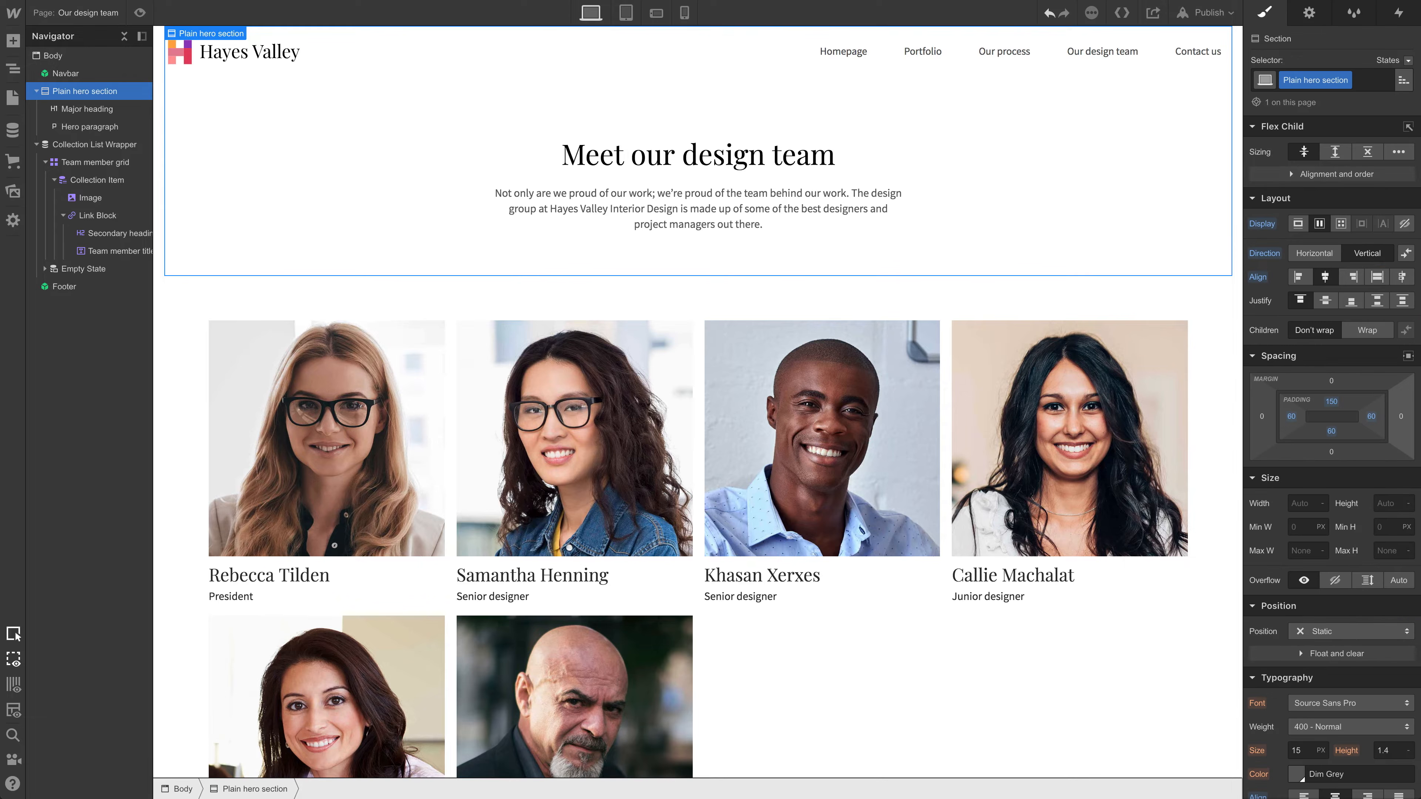
Step: Set the bottom margin of the team member title to 60 px
{"action": "left_click", "coordinate": [986, 322]}
{"action": "scroll", "coordinate": [879, 355], "scroll_direction": "down", "scroll_amount": 3}
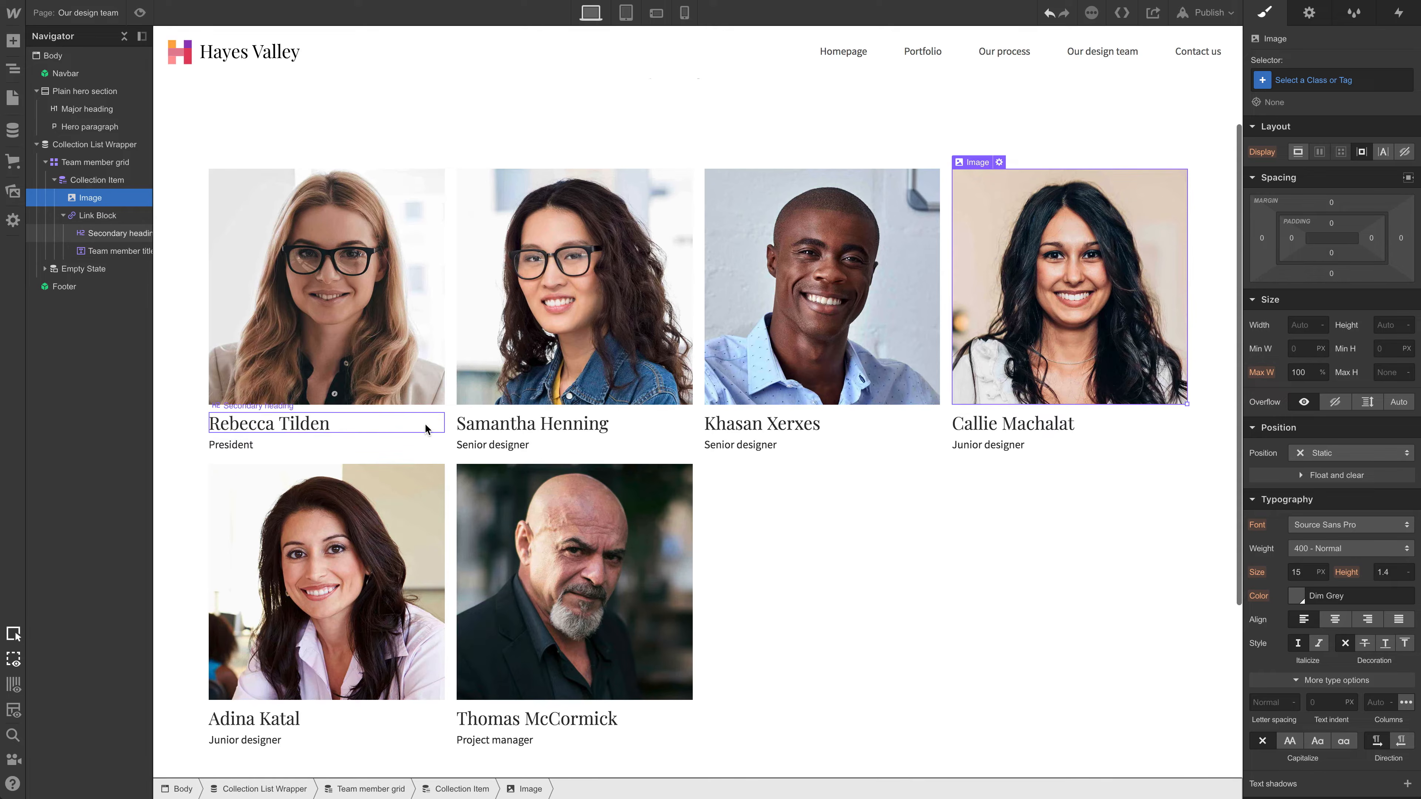
{"action": "left_click", "coordinate": [106, 182]}
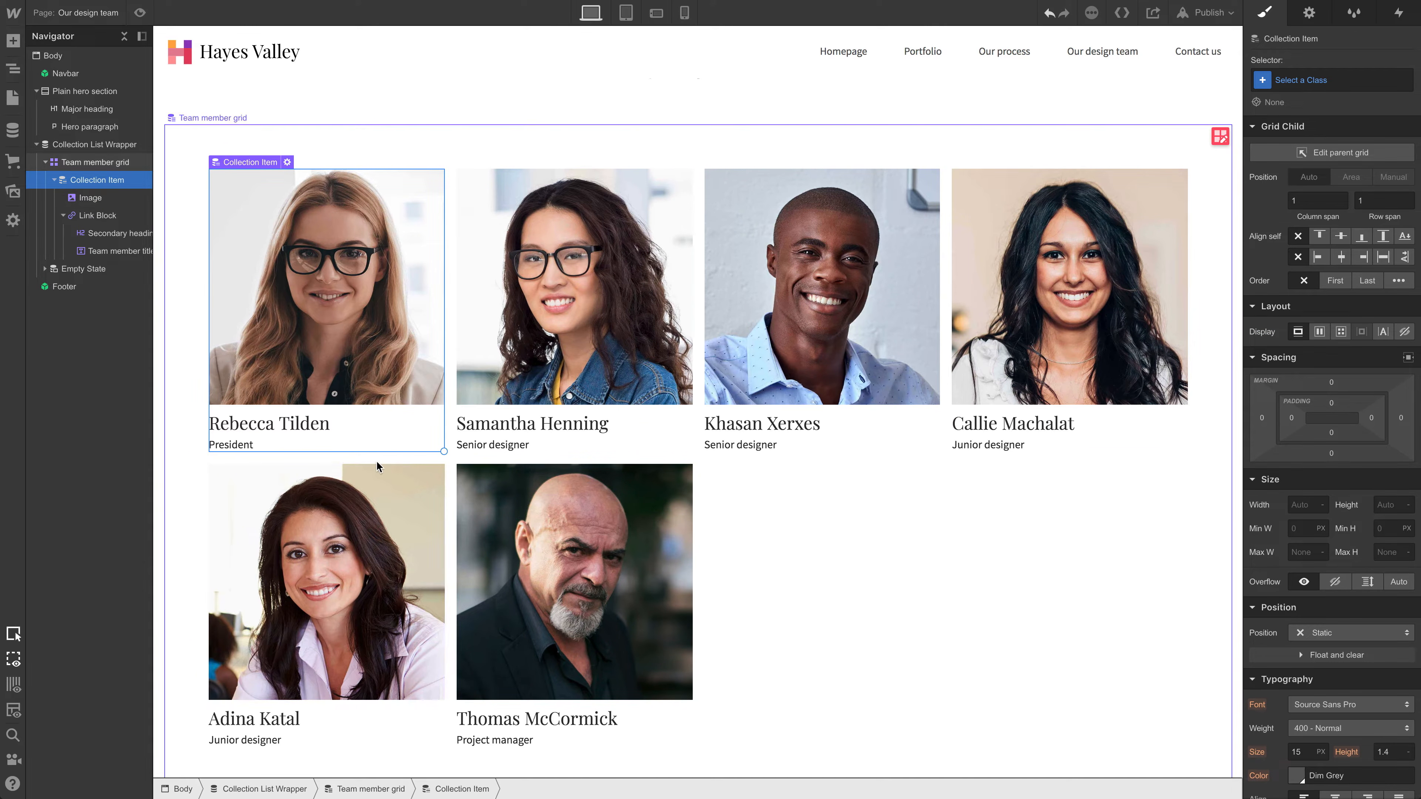
{"action": "left_click", "coordinate": [407, 439]}
{"action": "left_click_drag", "start_coordinate": [1336, 274], "coordinate": [1343, 353]}
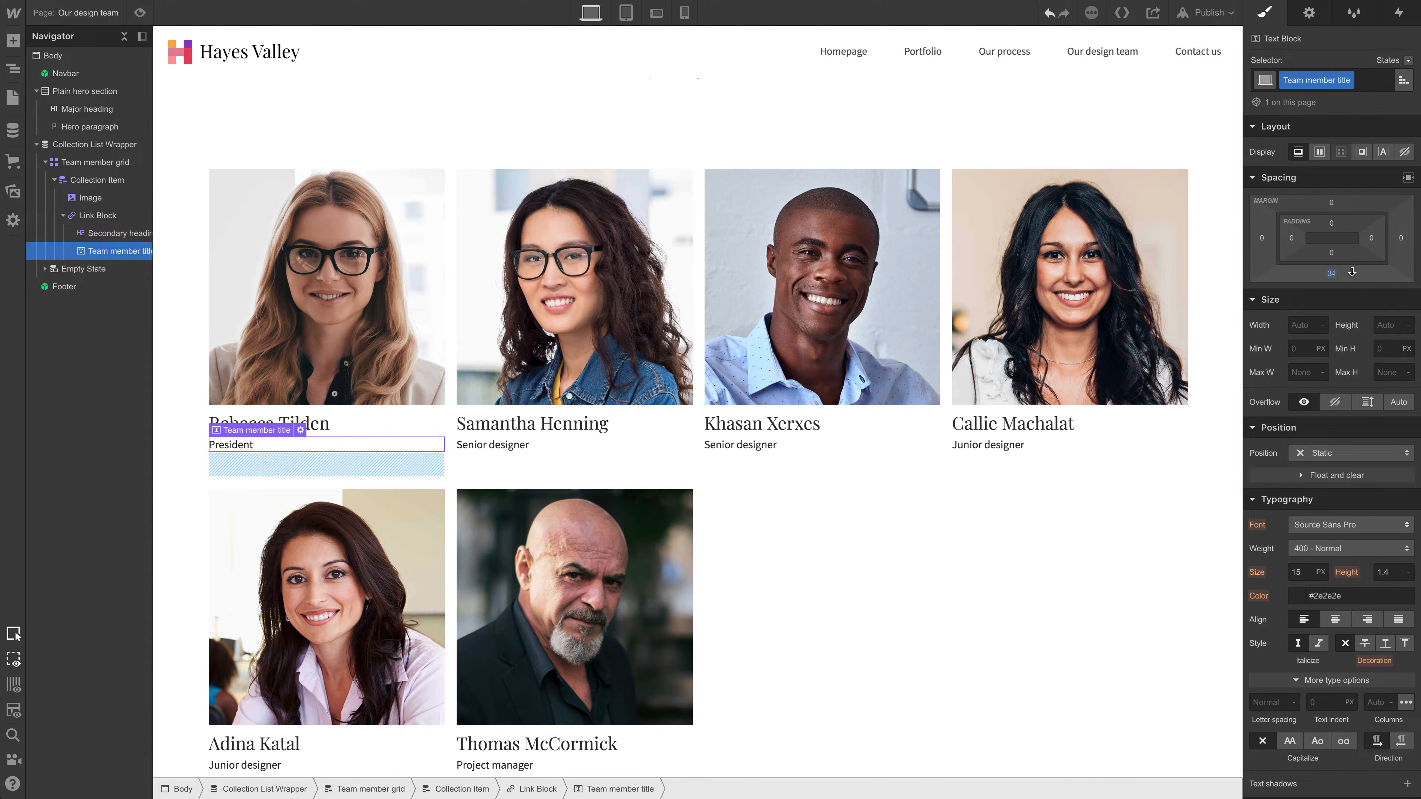
{"action": "left_click", "coordinate": [1331, 273]}
{"action": "type", "text": "60"}
{"action": "key", "text": "Return"}
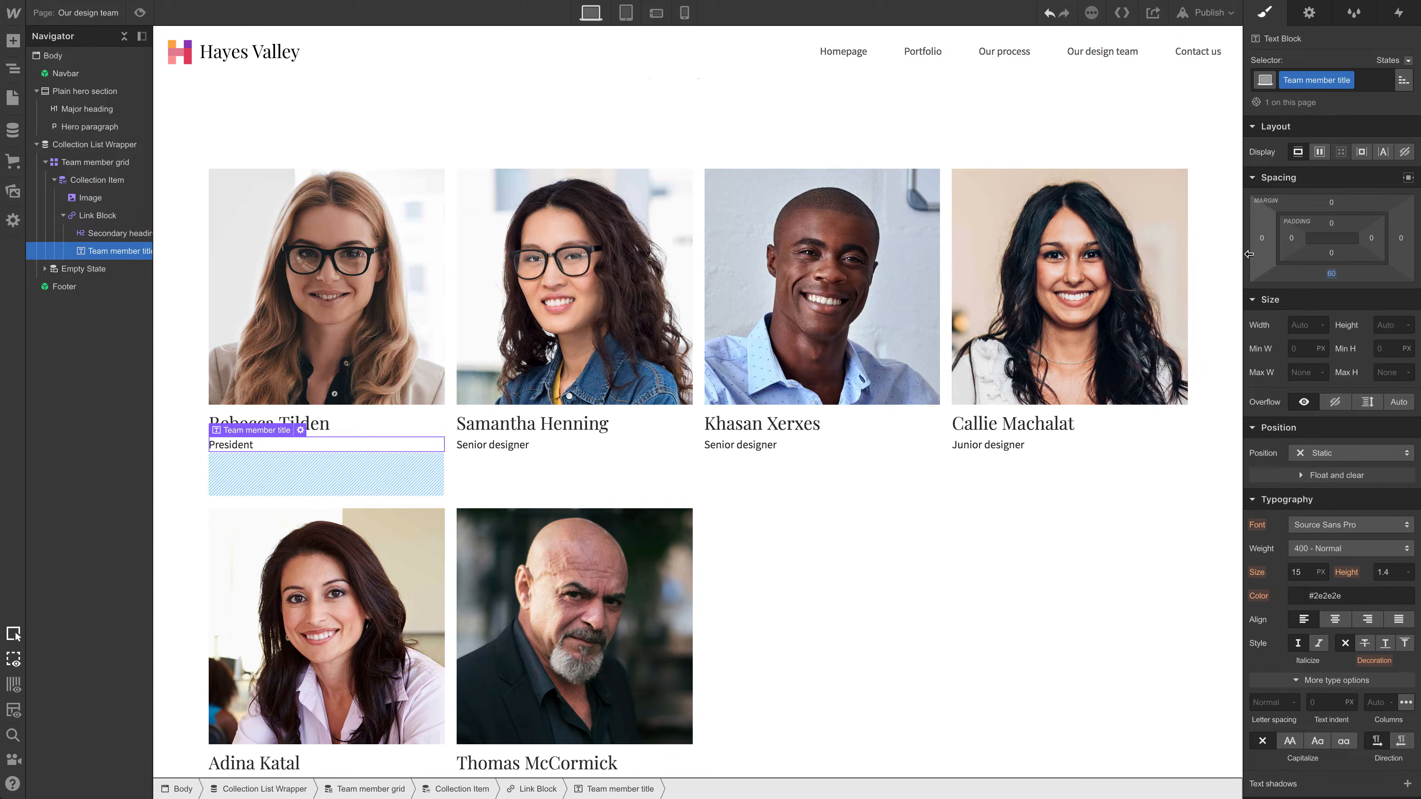
Step: Review the page's spacing and switch to the tablet portrait breakpoint
{"action": "scroll", "coordinate": [762, 412], "scroll_direction": "up", "scroll_amount": 3}
{"action": "scroll", "coordinate": [762, 409], "scroll_direction": "down", "scroll_amount": 5}
{"action": "scroll", "coordinate": [762, 409], "scroll_direction": "up", "scroll_amount": 5}
{"action": "scroll", "coordinate": [763, 409], "scroll_direction": "down", "scroll_amount": 5}
{"action": "scroll", "coordinate": [762, 409], "scroll_direction": "up", "scroll_amount": 5}
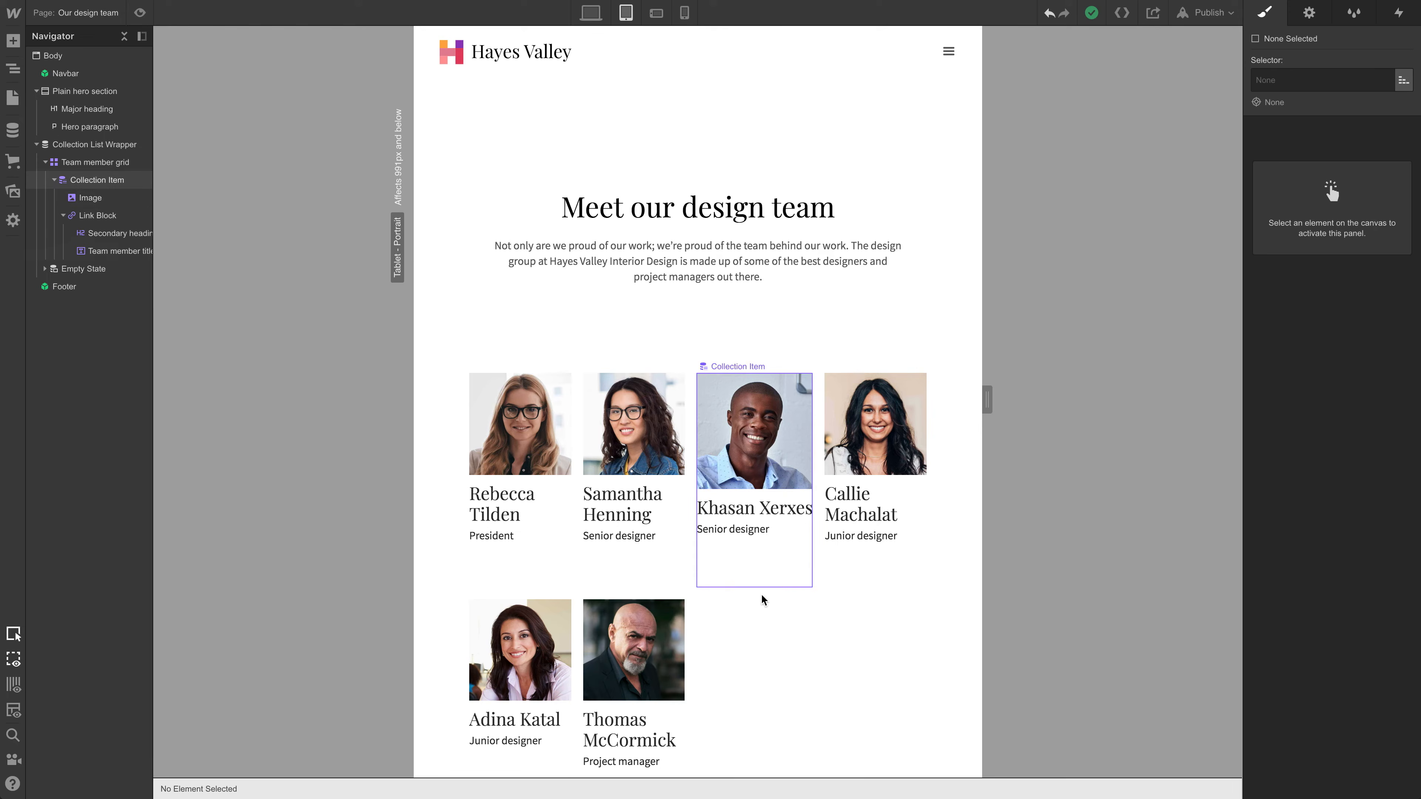
Step: Reduce the team member grid to two 1fr columns at the tablet breakpoint and check its rows
{"action": "left_click", "coordinate": [448, 405]}
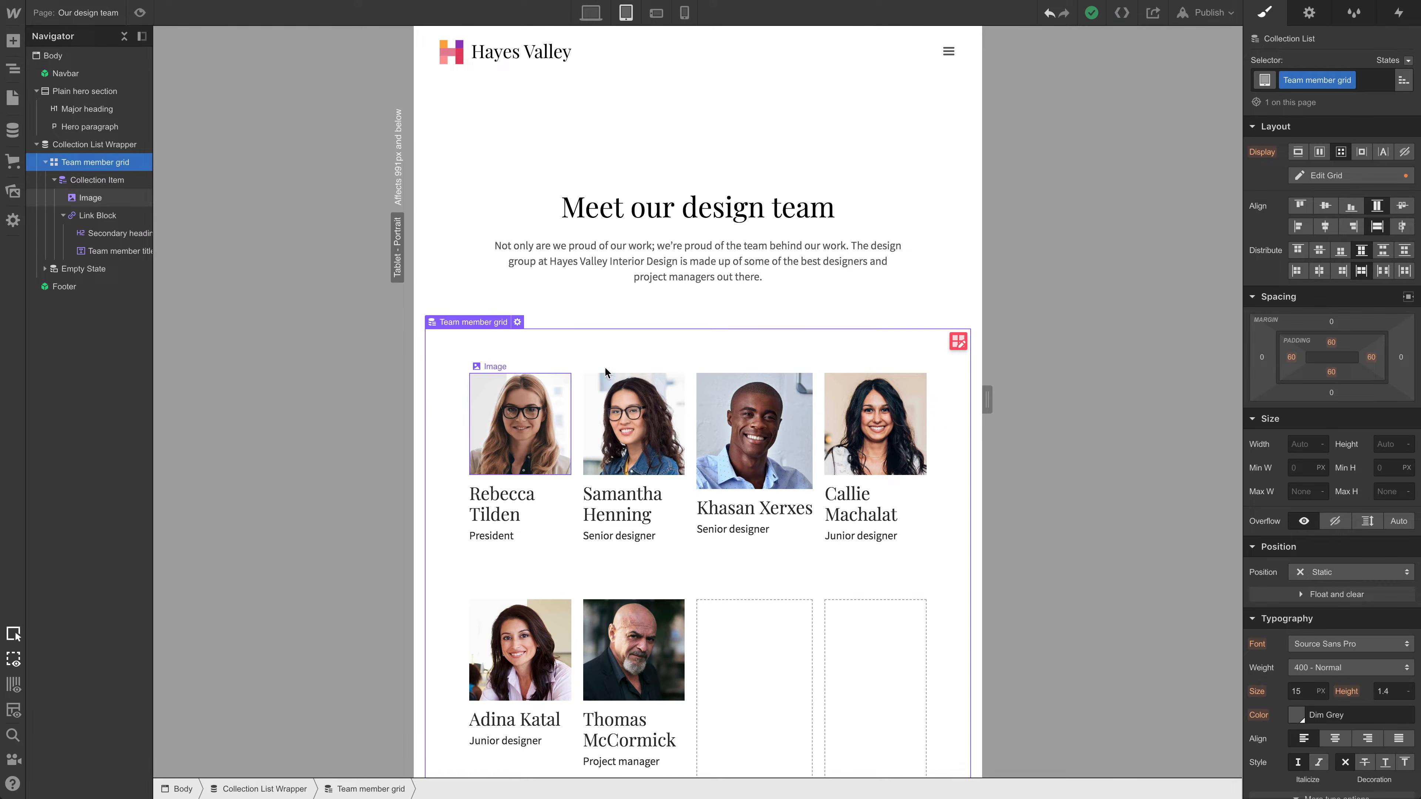
{"action": "left_click", "coordinate": [1305, 177]}
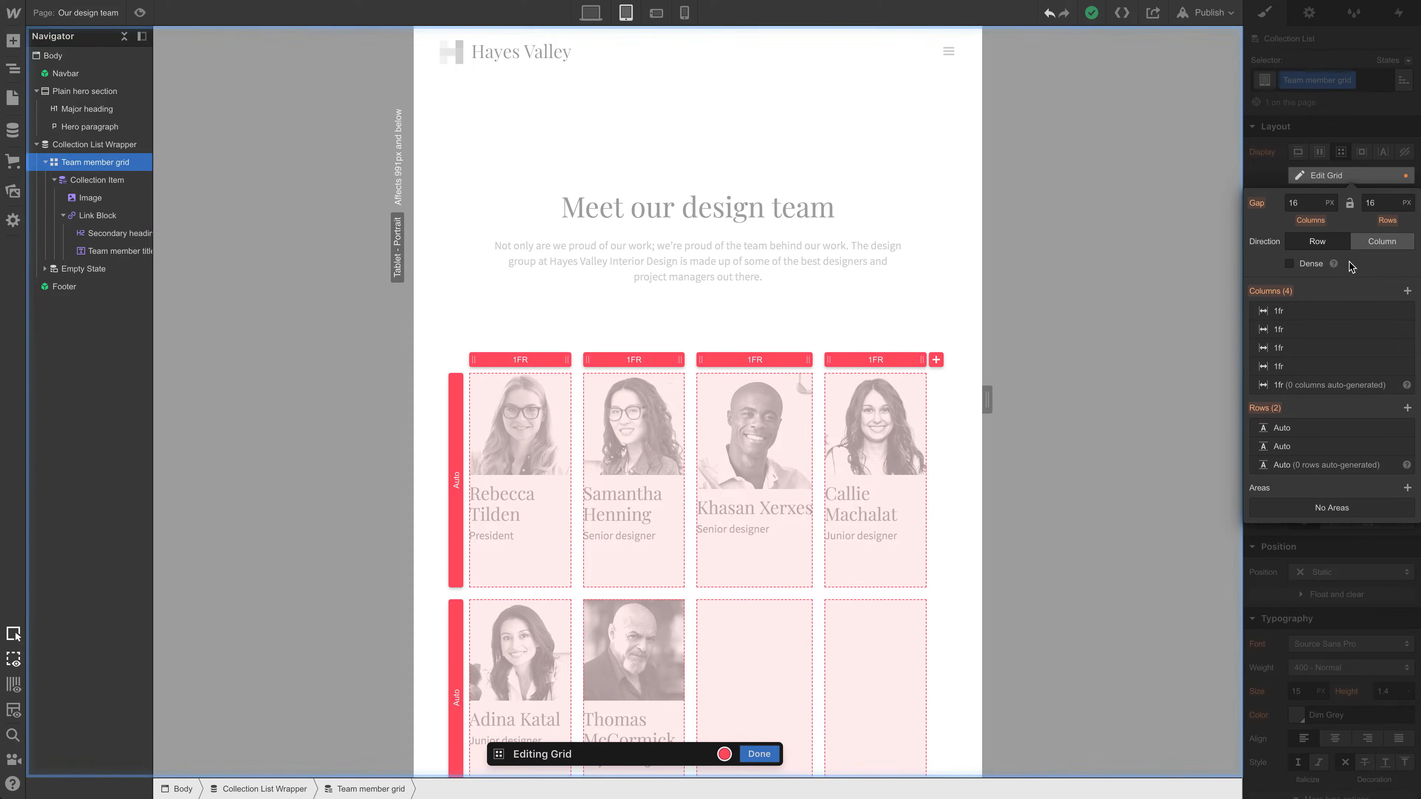
{"action": "left_click", "coordinate": [1405, 348]}
{"action": "left_click", "coordinate": [1405, 348]}
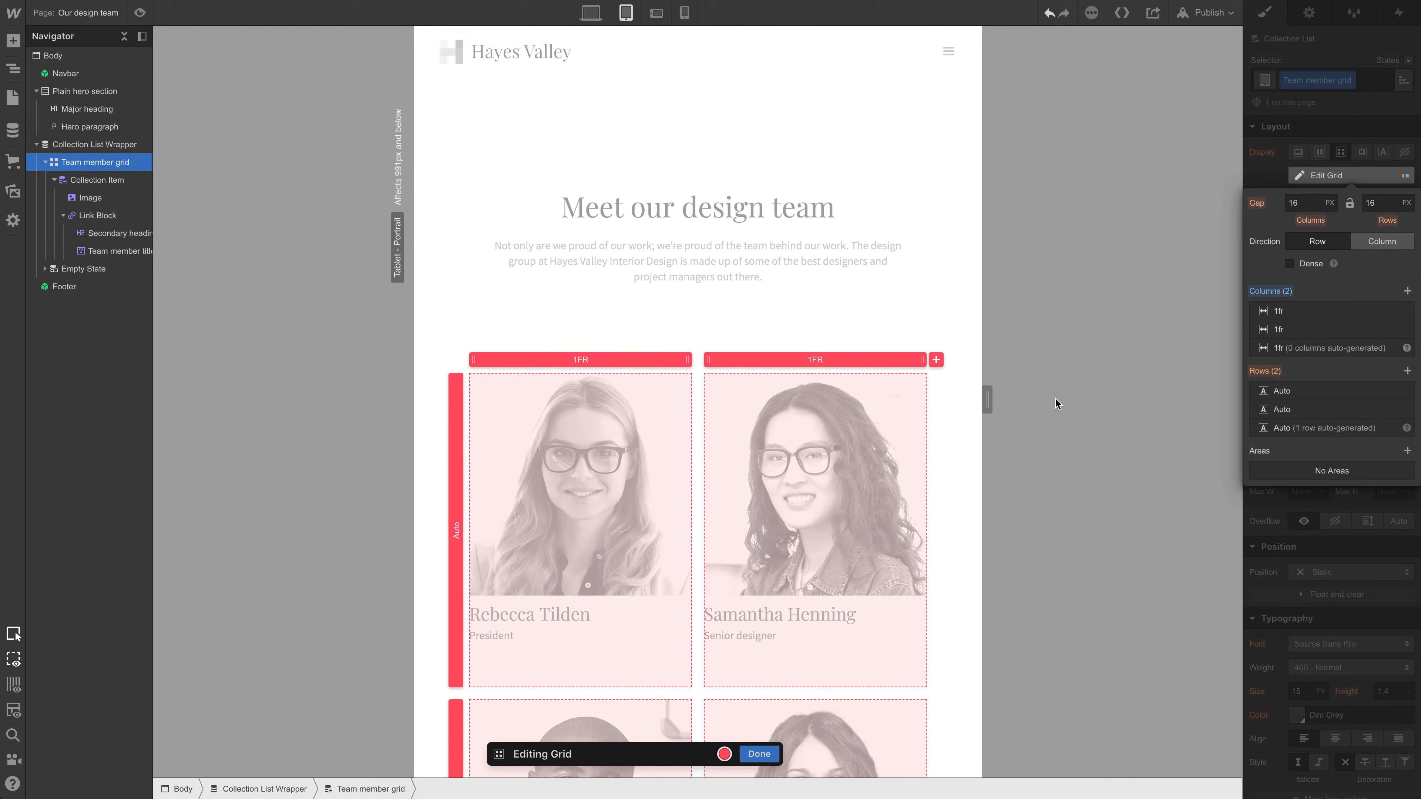
{"action": "scroll", "coordinate": [860, 462], "scroll_direction": "down", "scroll_amount": 10}
{"action": "scroll", "coordinate": [796, 499], "scroll_direction": "up", "scroll_amount": 5}
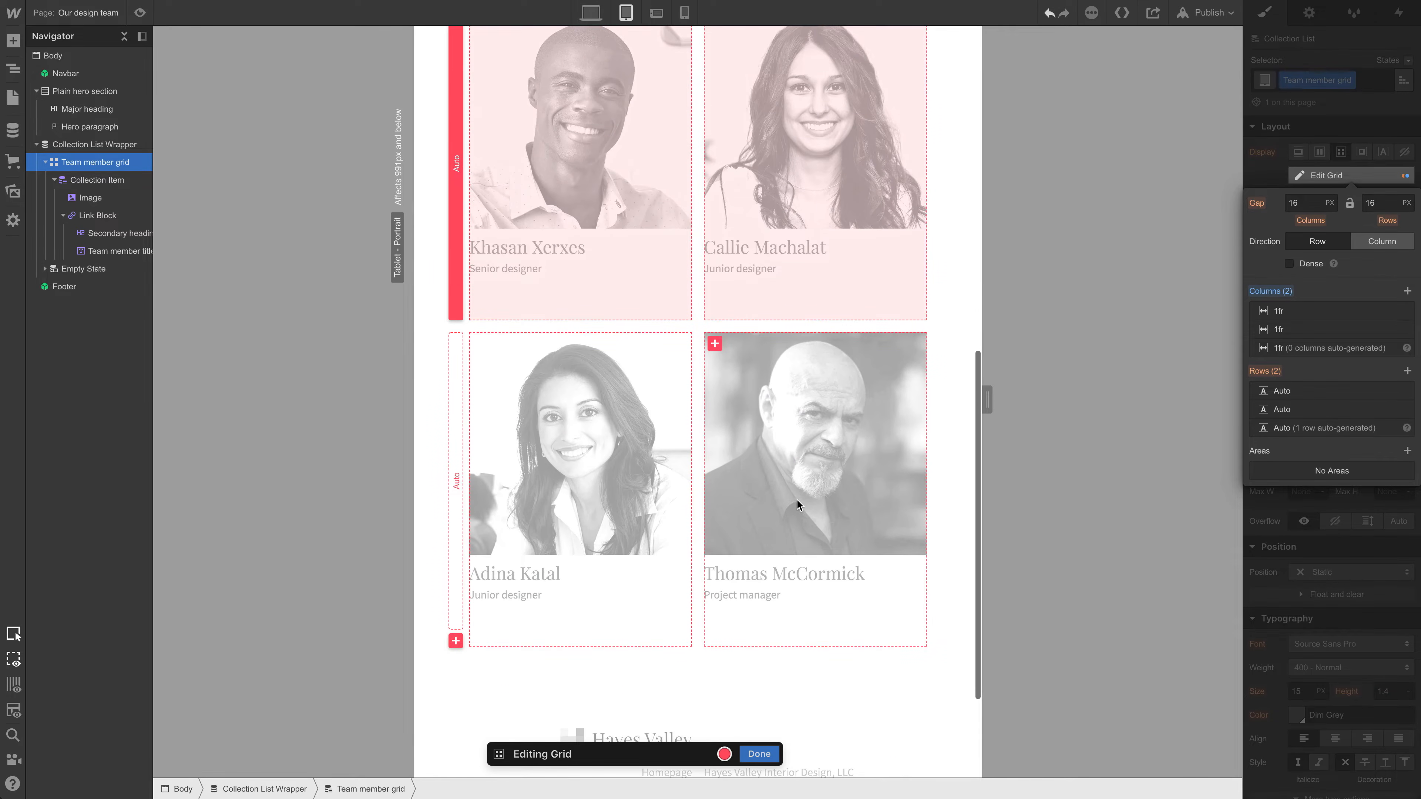
{"action": "scroll", "coordinate": [792, 509], "scroll_direction": "up", "scroll_amount": 6}
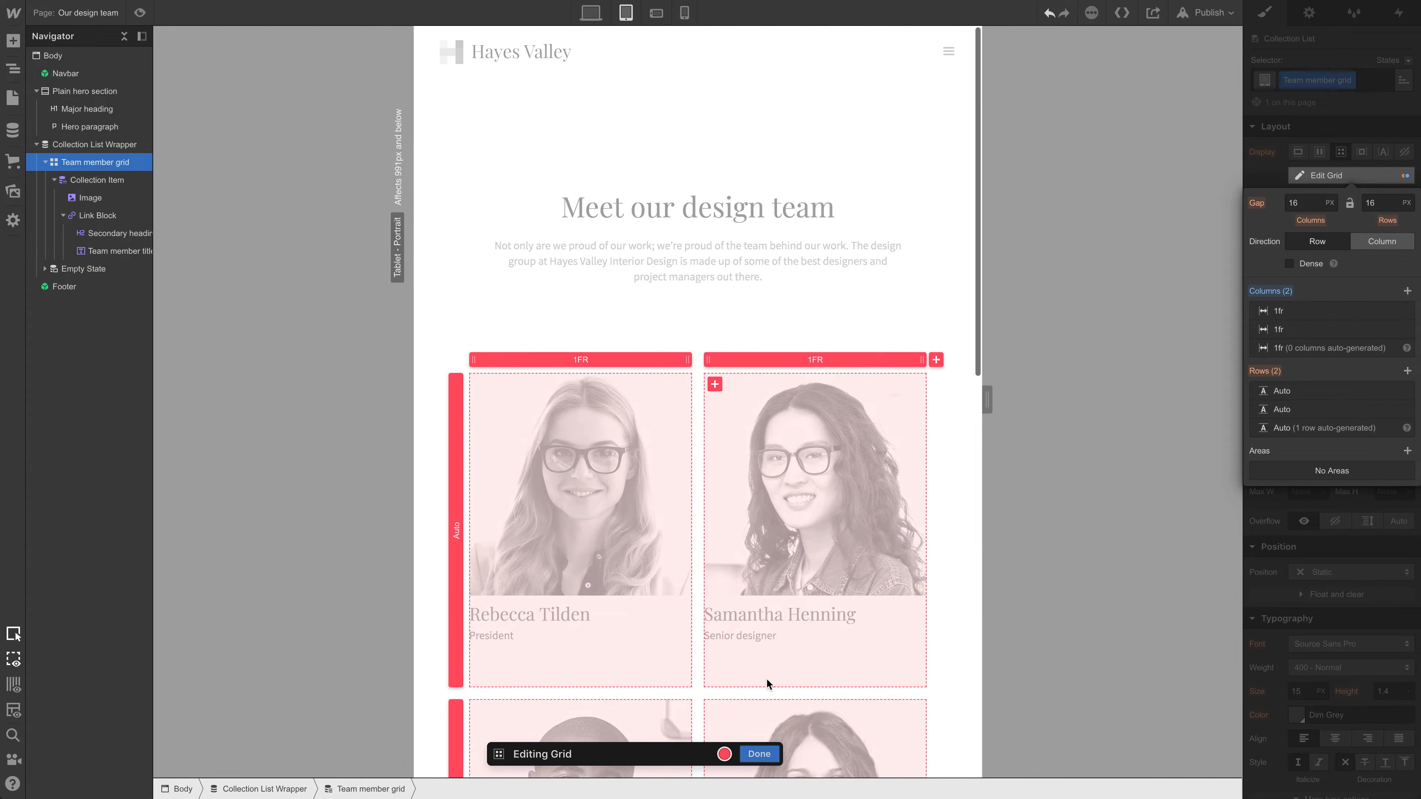
{"action": "left_click", "coordinate": [762, 752]}
Step: Set the plain hero section's top padding to 90 px at the tablet breakpoint
{"action": "left_click", "coordinate": [727, 168]}
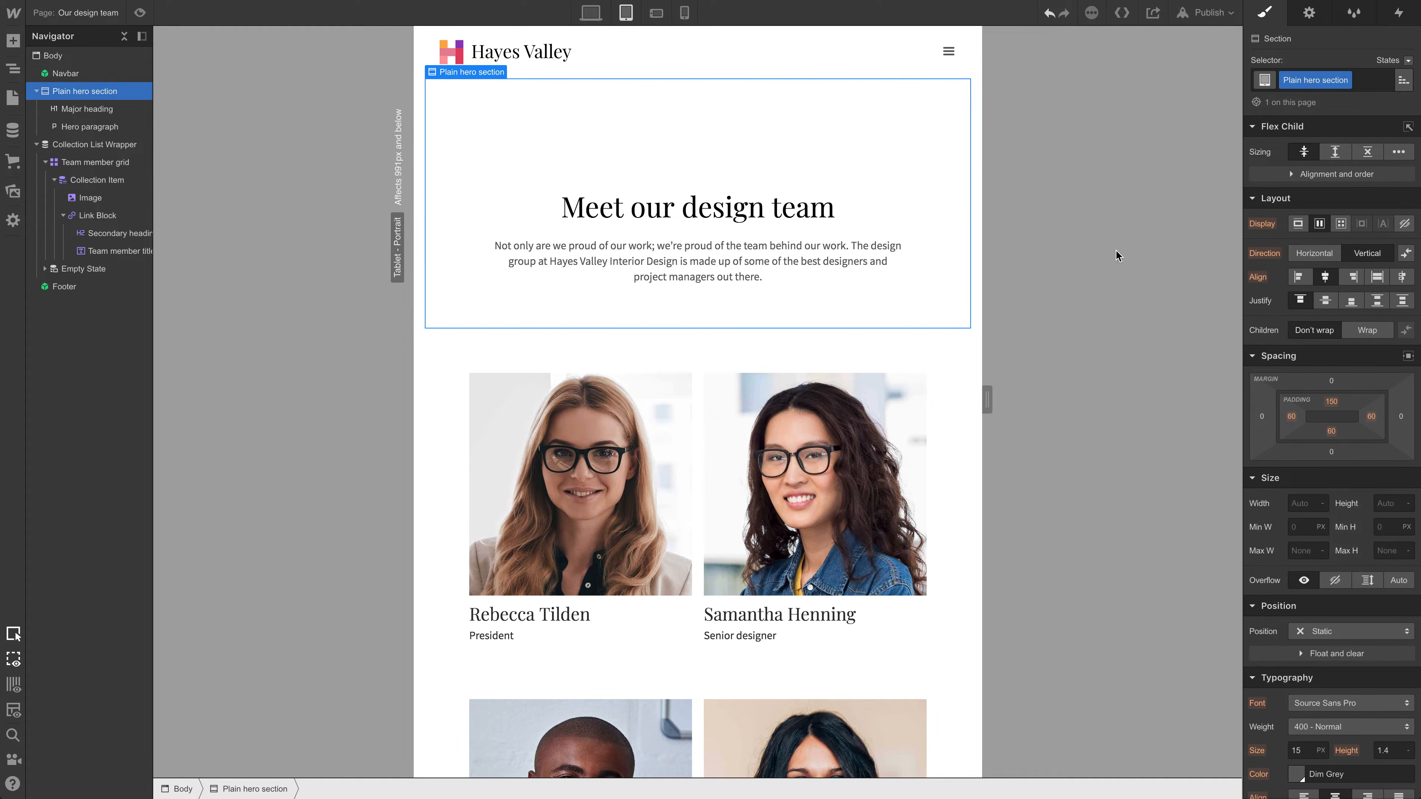
{"action": "left_click", "coordinate": [1333, 401]}
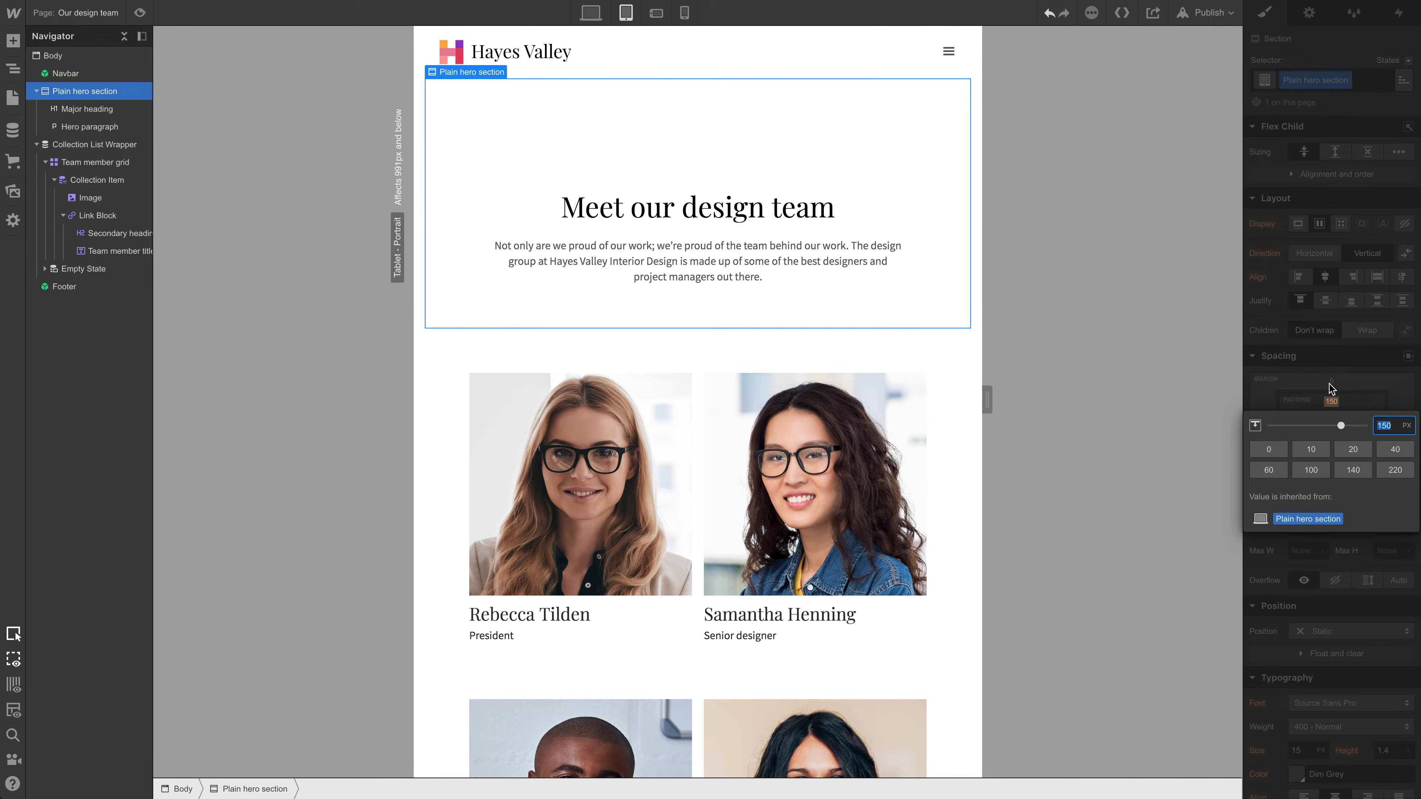
{"action": "type", "text": "90"}
{"action": "key", "text": "Return"}
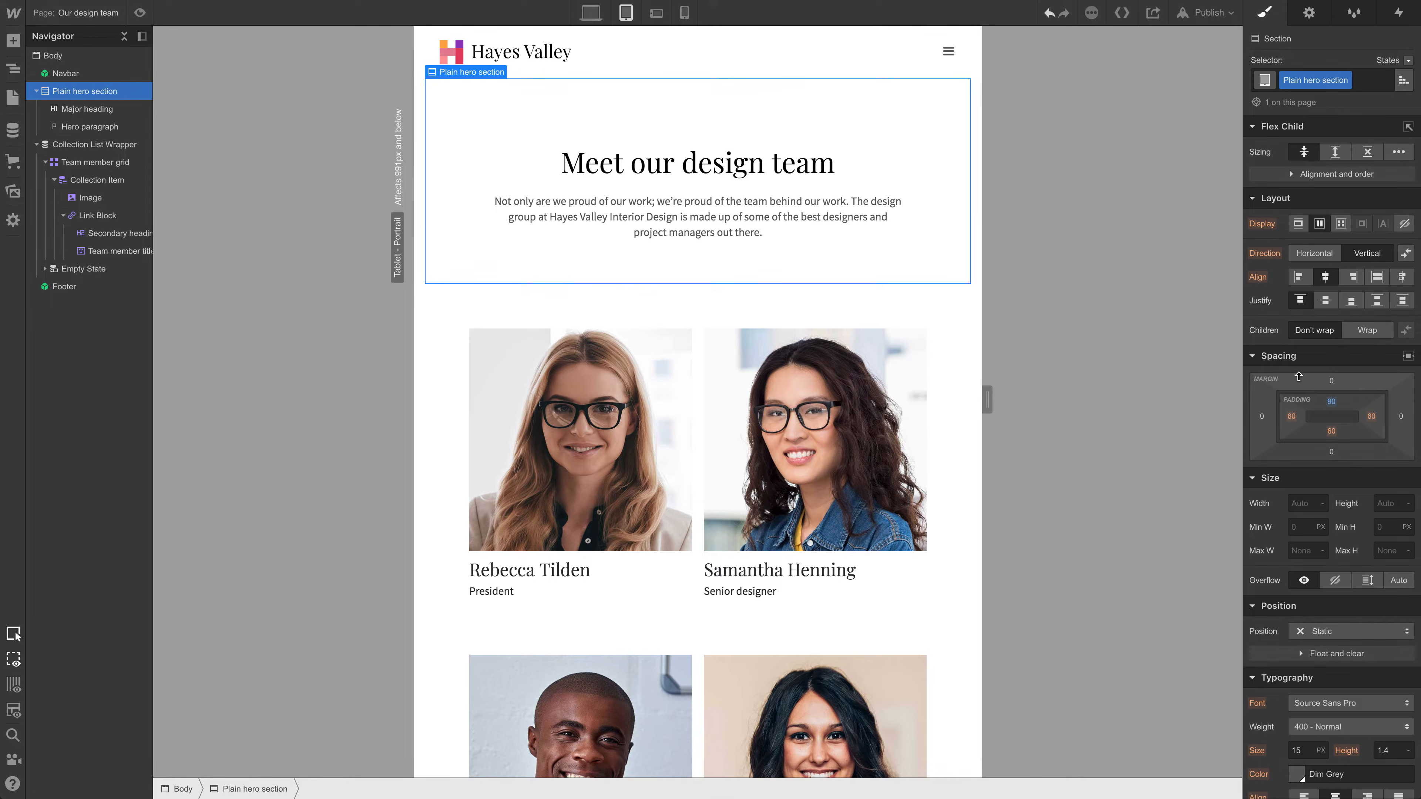
Step: Set the plain hero section's bottom padding to 30 px and its top padding to 60 px at the tablet breakpoint
{"action": "left_click", "coordinate": [1331, 433]}
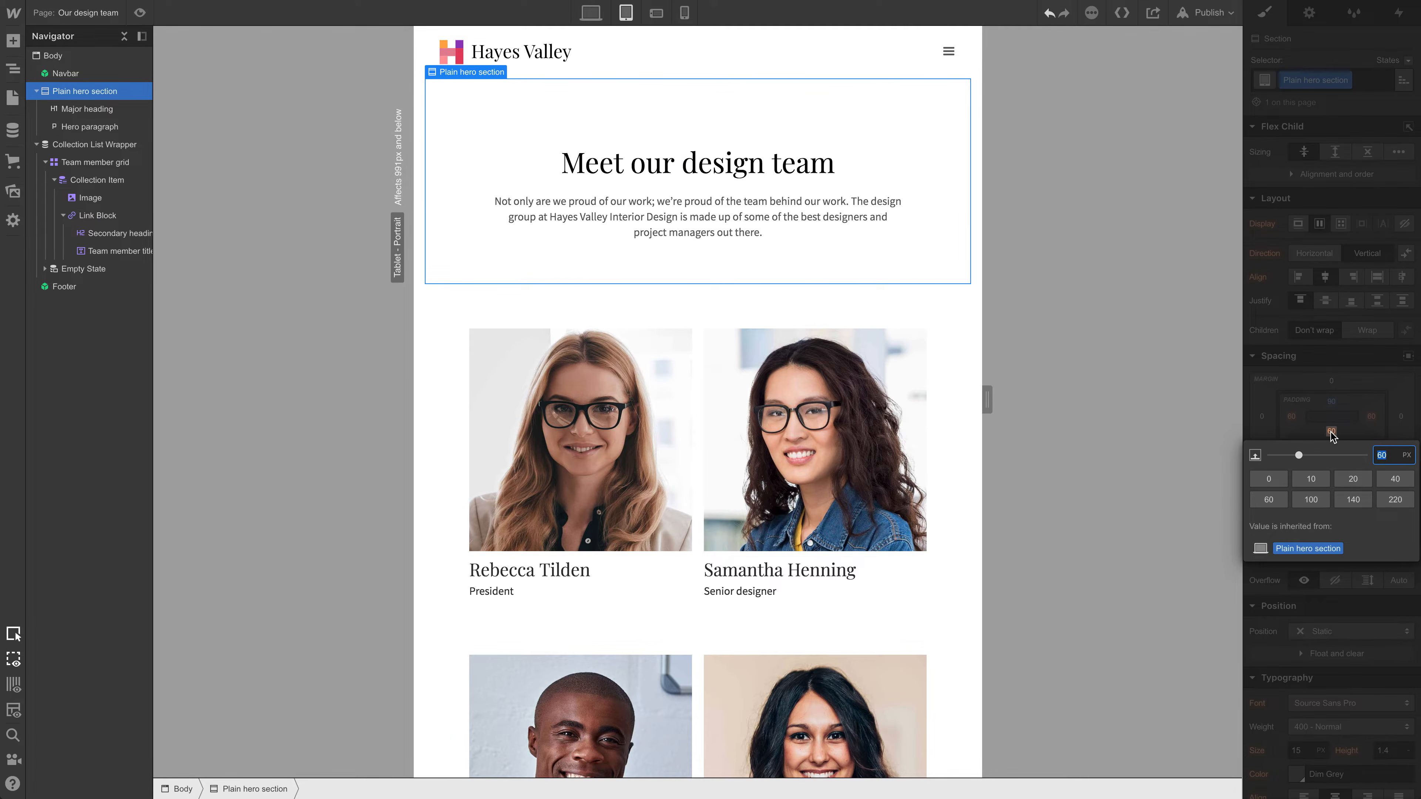
{"action": "type", "text": "30"}
{"action": "key", "text": "Return"}
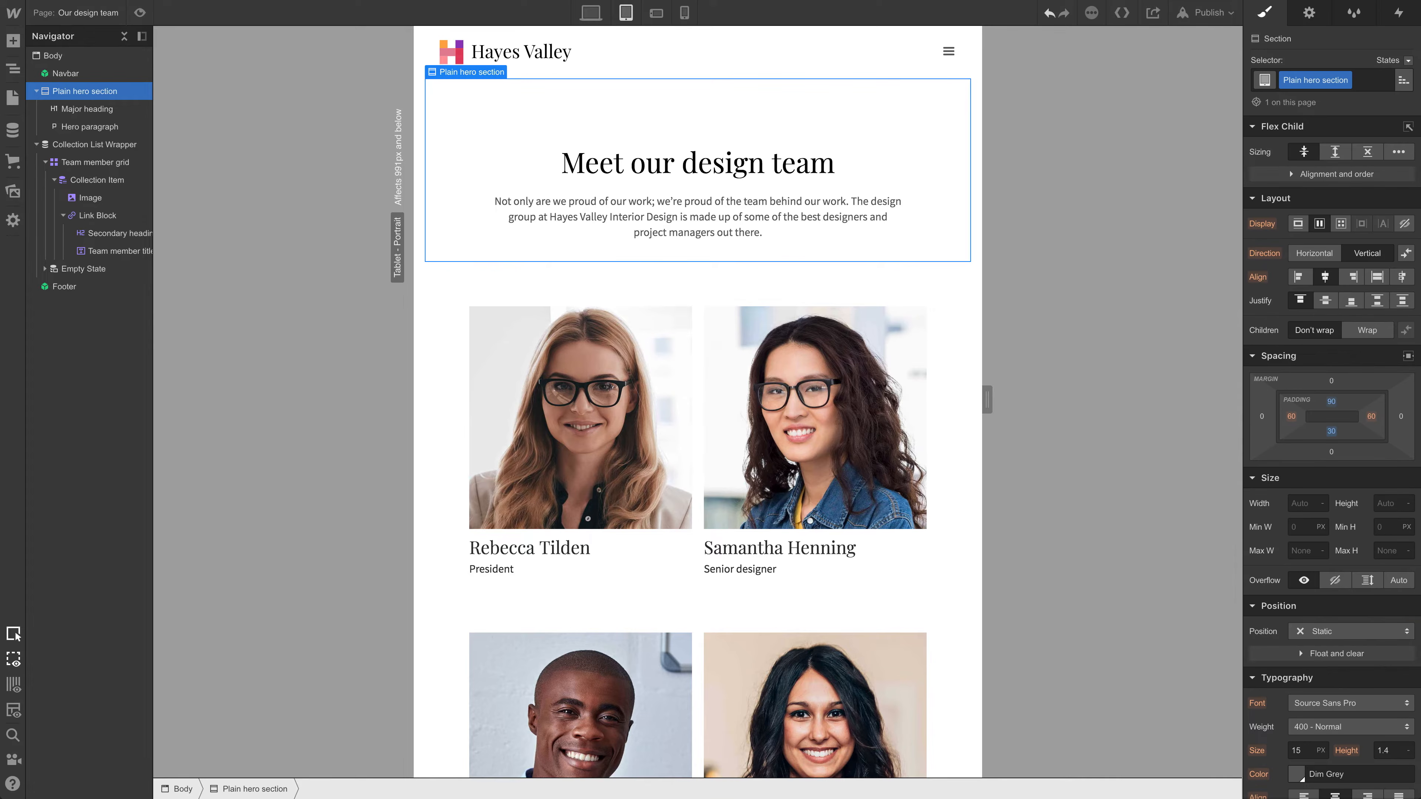
{"action": "left_click", "coordinate": [1332, 402]}
{"action": "type", "text": "60"}
{"action": "key", "text": "Return"}
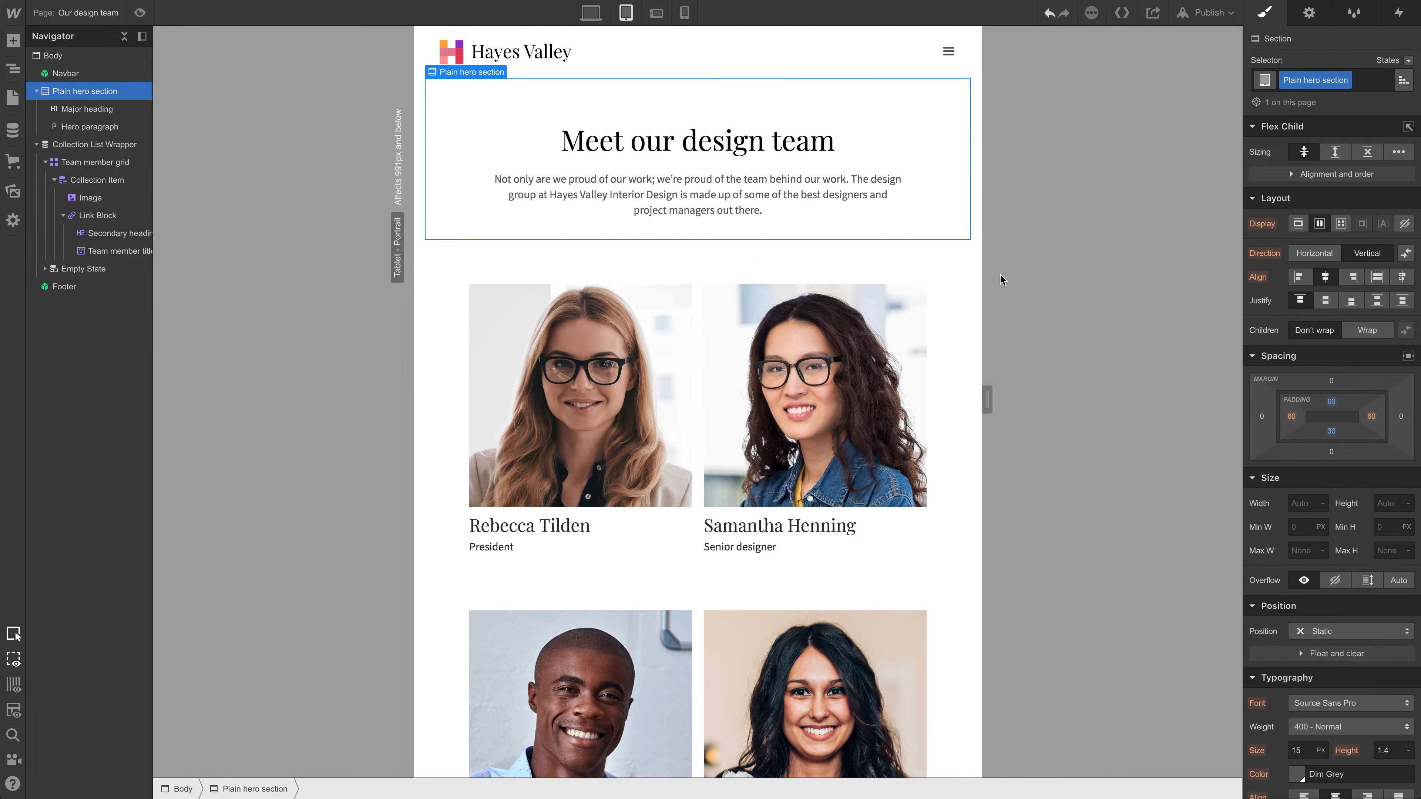
Step: Preview the team page on a wider tablet canvas and at the phone landscape breakpoint
{"action": "left_click", "coordinate": [784, 299]}
{"action": "left_click", "coordinate": [838, 255]}
{"action": "key", "text": "Escape"}
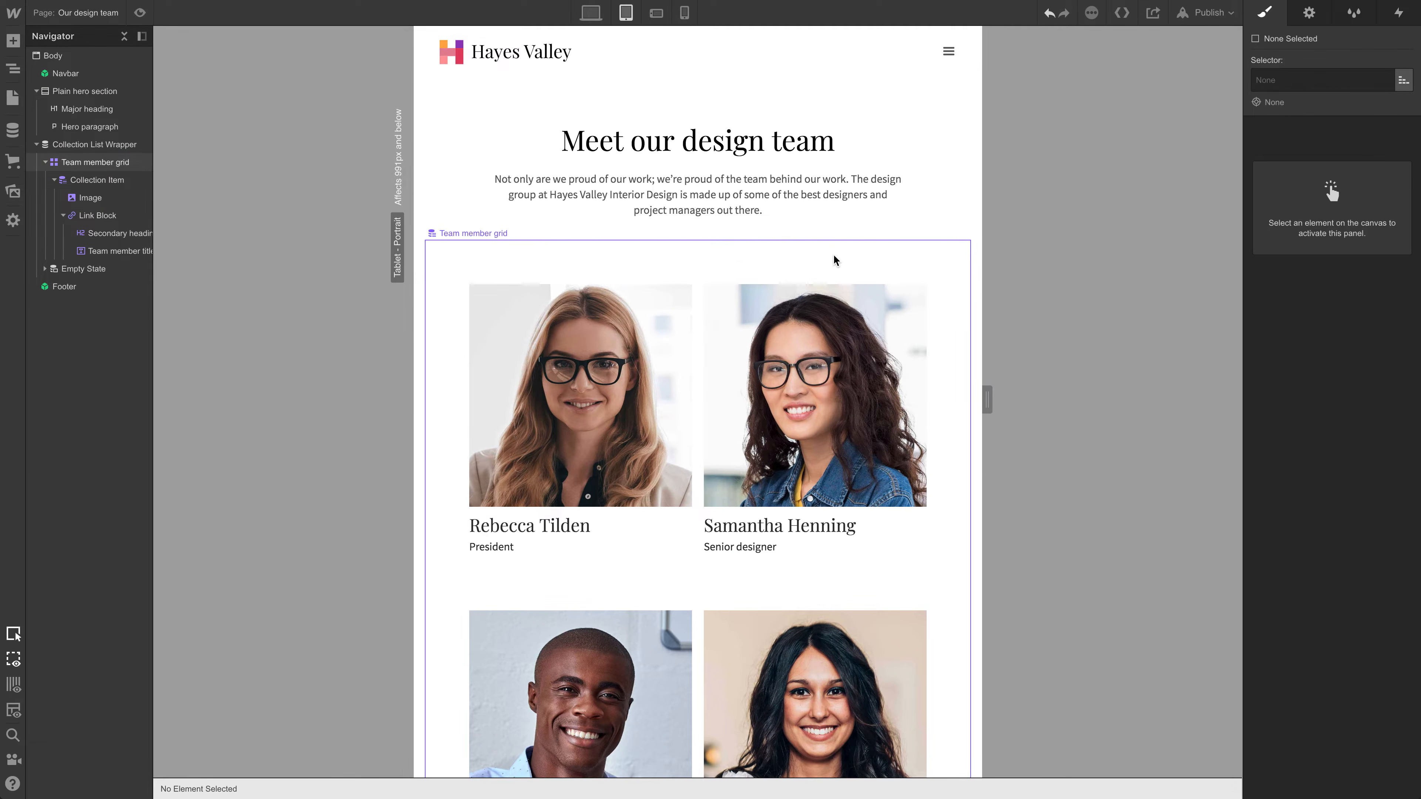
{"action": "left_click_drag", "start_coordinate": [988, 399], "coordinate": [1191, 405]}
{"action": "scroll", "coordinate": [967, 446], "scroll_direction": "down", "scroll_amount": 15}
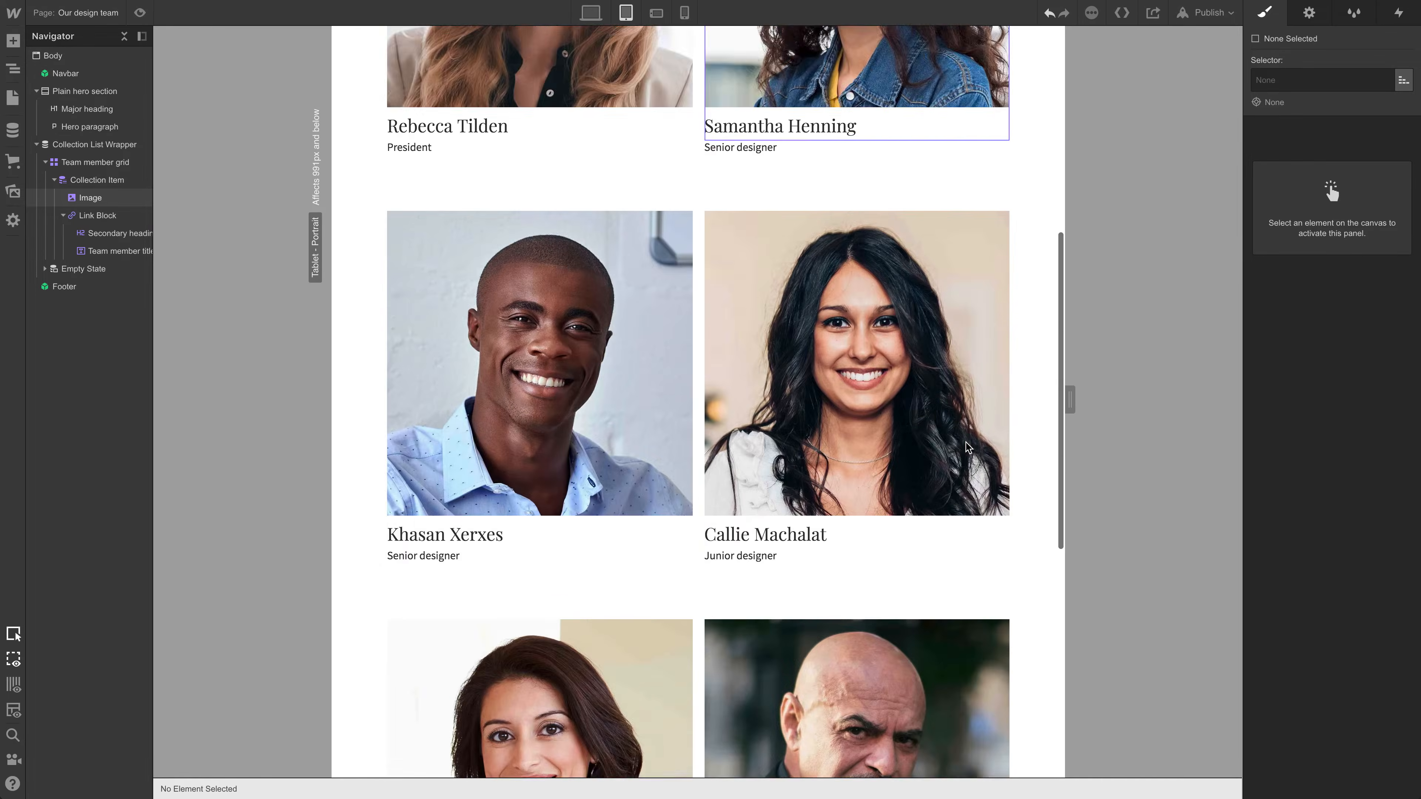
{"action": "scroll", "coordinate": [973, 447], "scroll_direction": "up", "scroll_amount": 15}
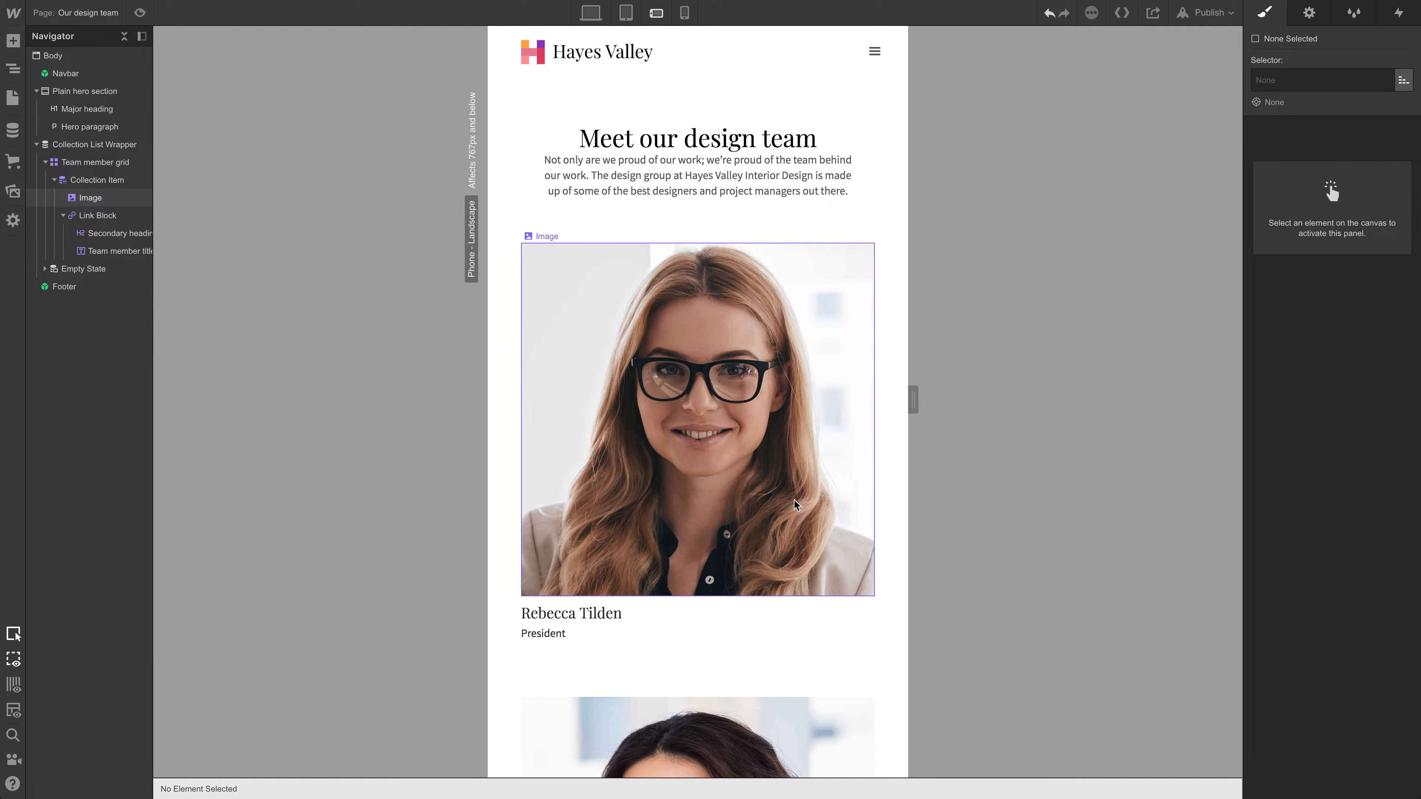
{"action": "scroll", "coordinate": [799, 509], "scroll_direction": "down", "scroll_amount": 10}
{"action": "scroll", "coordinate": [801, 510], "scroll_direction": "up", "scroll_amount": 10}
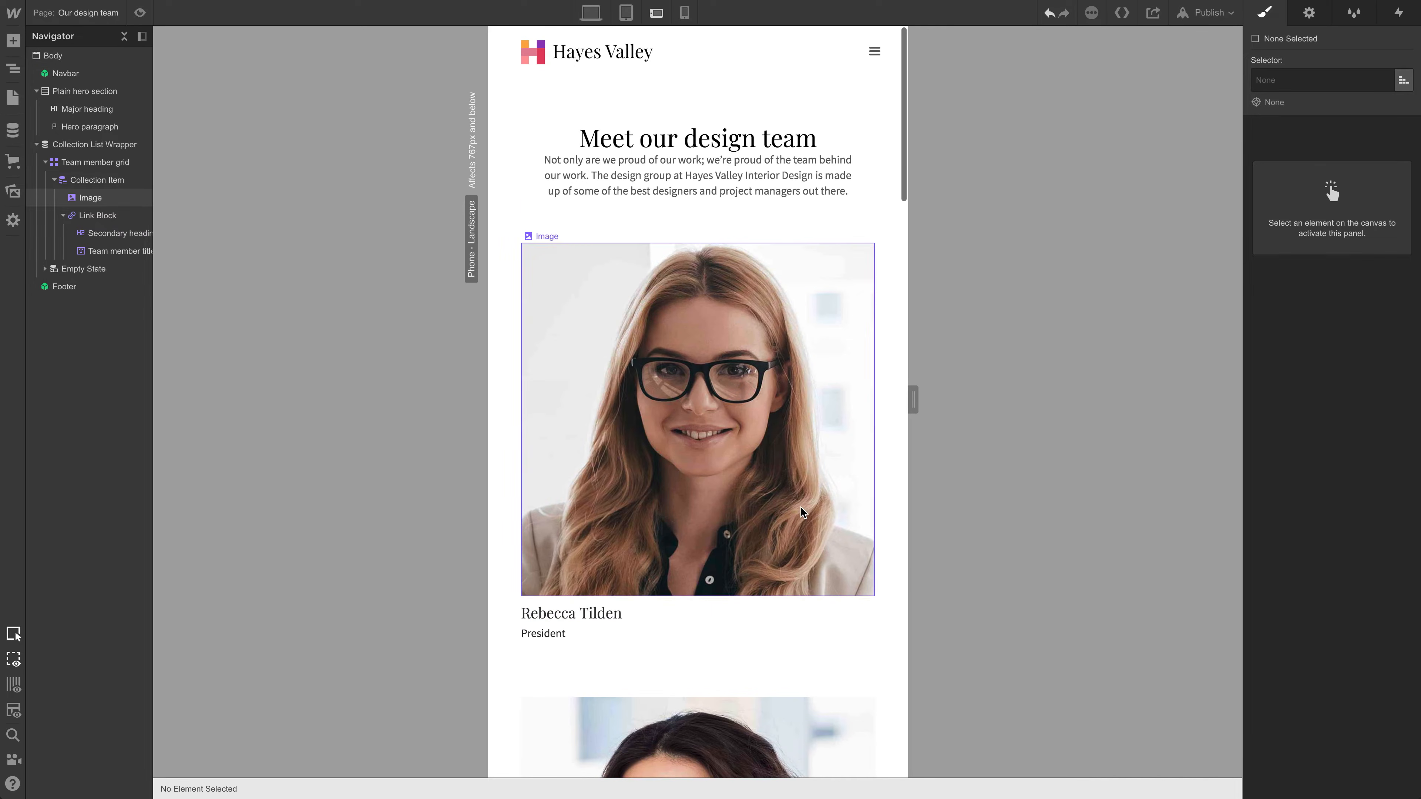
Step: Add a second 1fr column to the team member grid at the phone landscape breakpoint and check its rows
{"action": "left_click", "coordinate": [710, 428]}
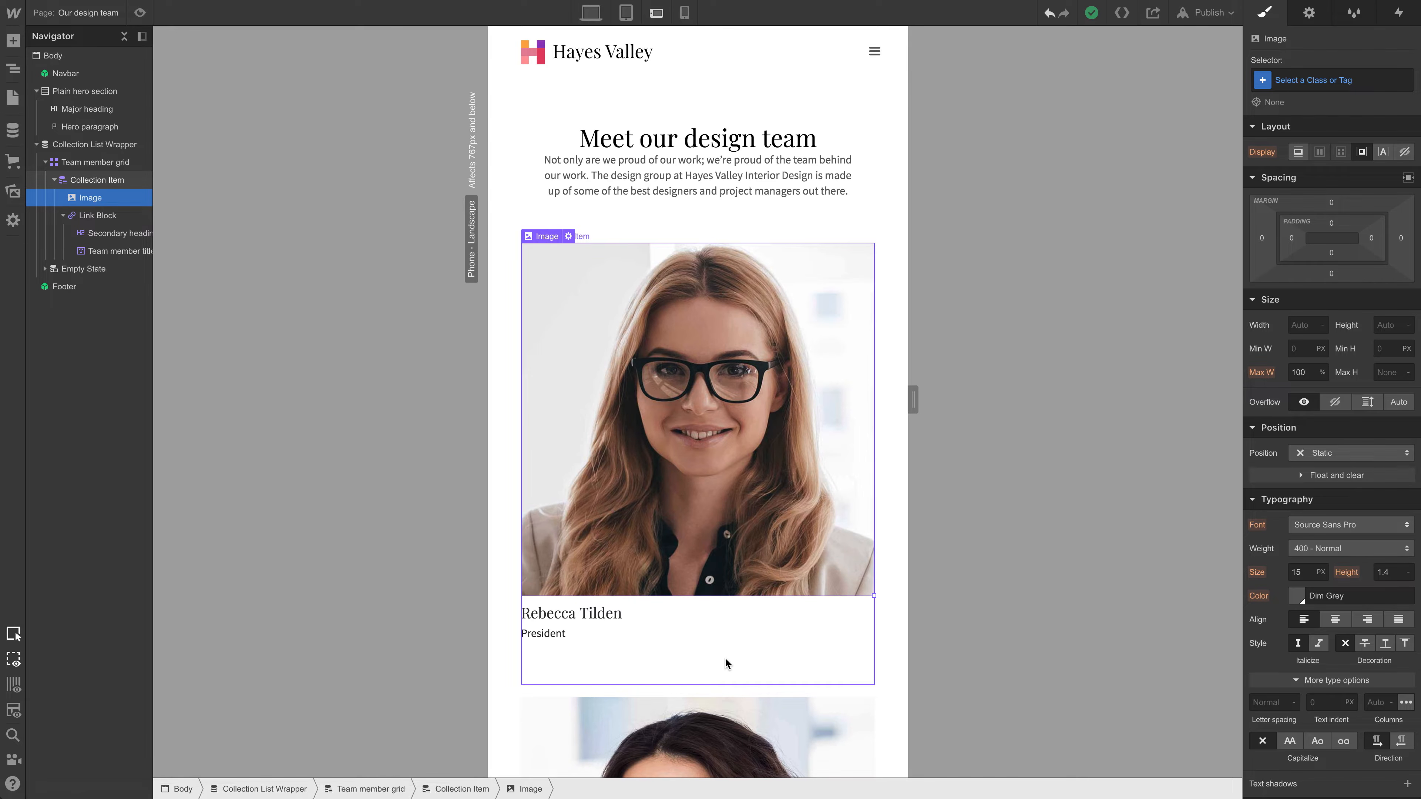
{"action": "left_click", "coordinate": [715, 684]}
{"action": "left_click", "coordinate": [884, 233]}
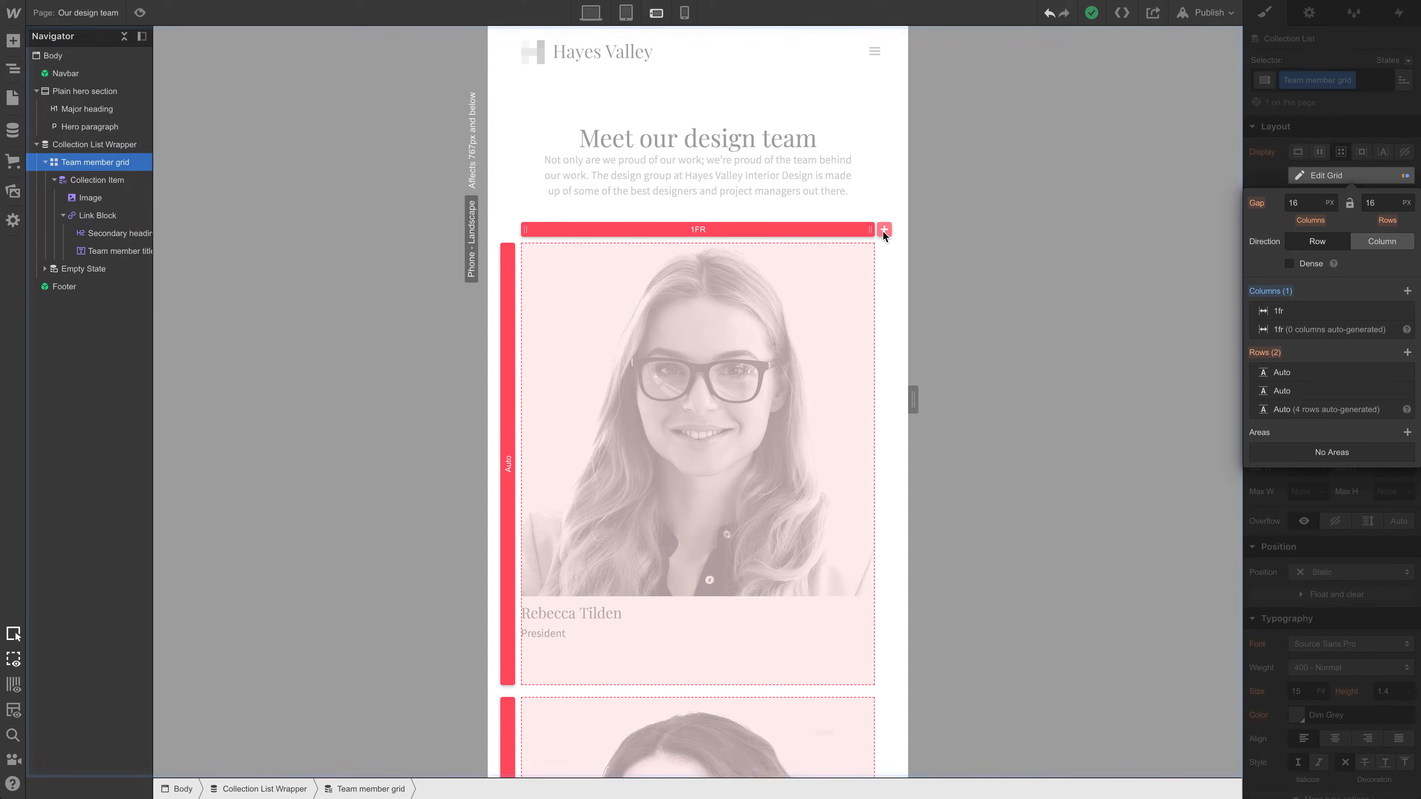
{"action": "left_click", "coordinate": [1408, 291]}
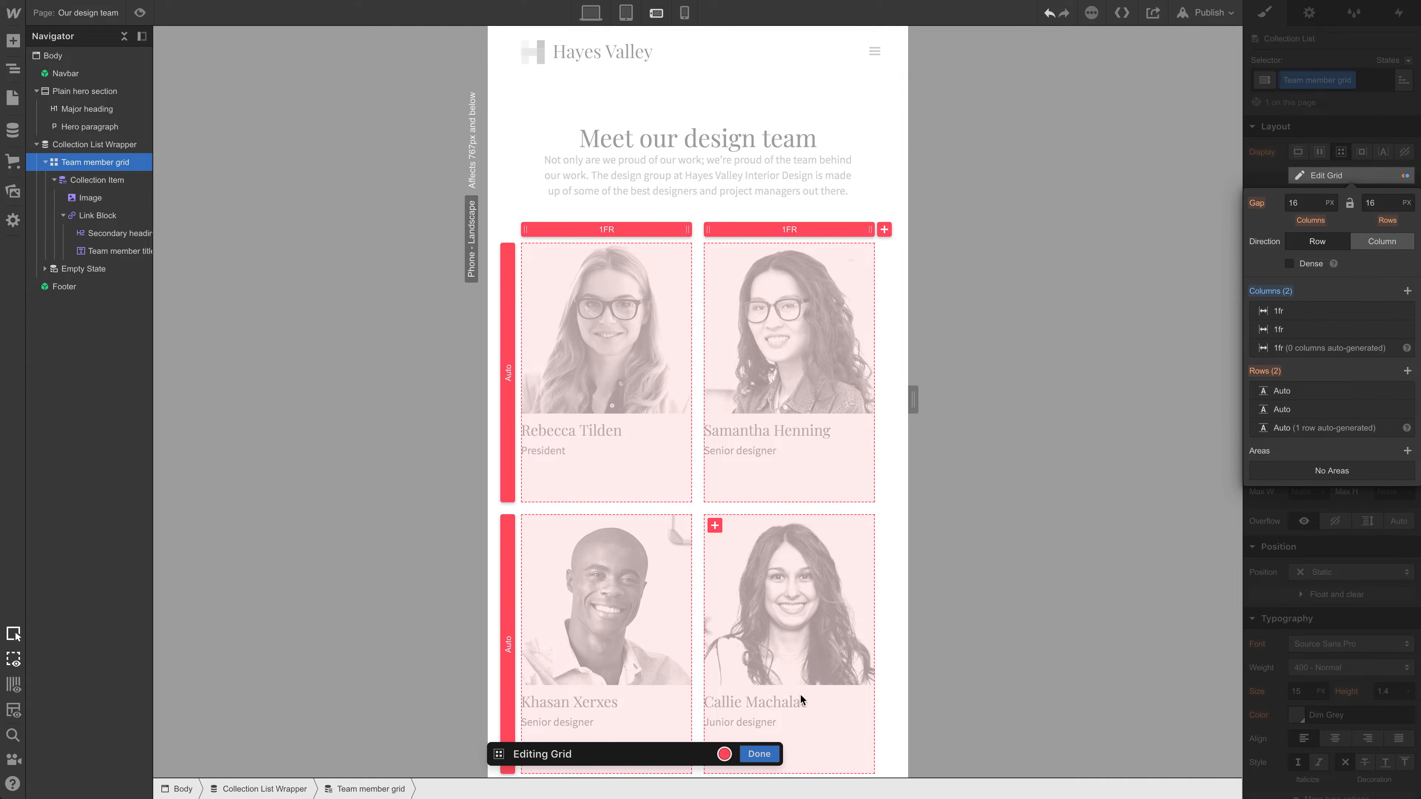
{"action": "left_click", "coordinate": [772, 749]}
{"action": "scroll", "coordinate": [786, 655], "scroll_direction": "down", "scroll_amount": 7}
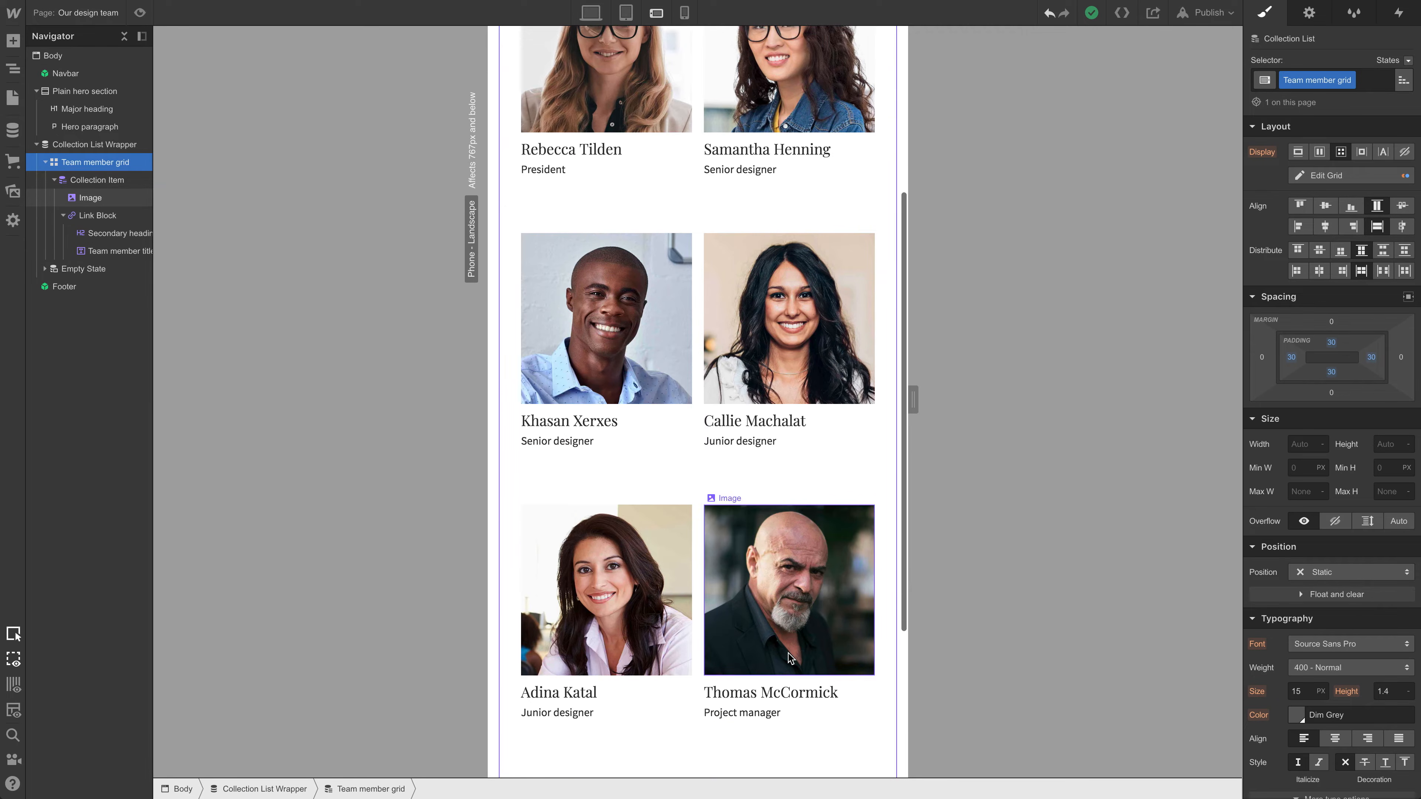
{"action": "scroll", "coordinate": [788, 651], "scroll_direction": "up", "scroll_amount": 7}
Step: Set the team member title's bottom margin to 30 px at the phone landscape breakpoint
{"action": "left_click", "coordinate": [569, 450]}
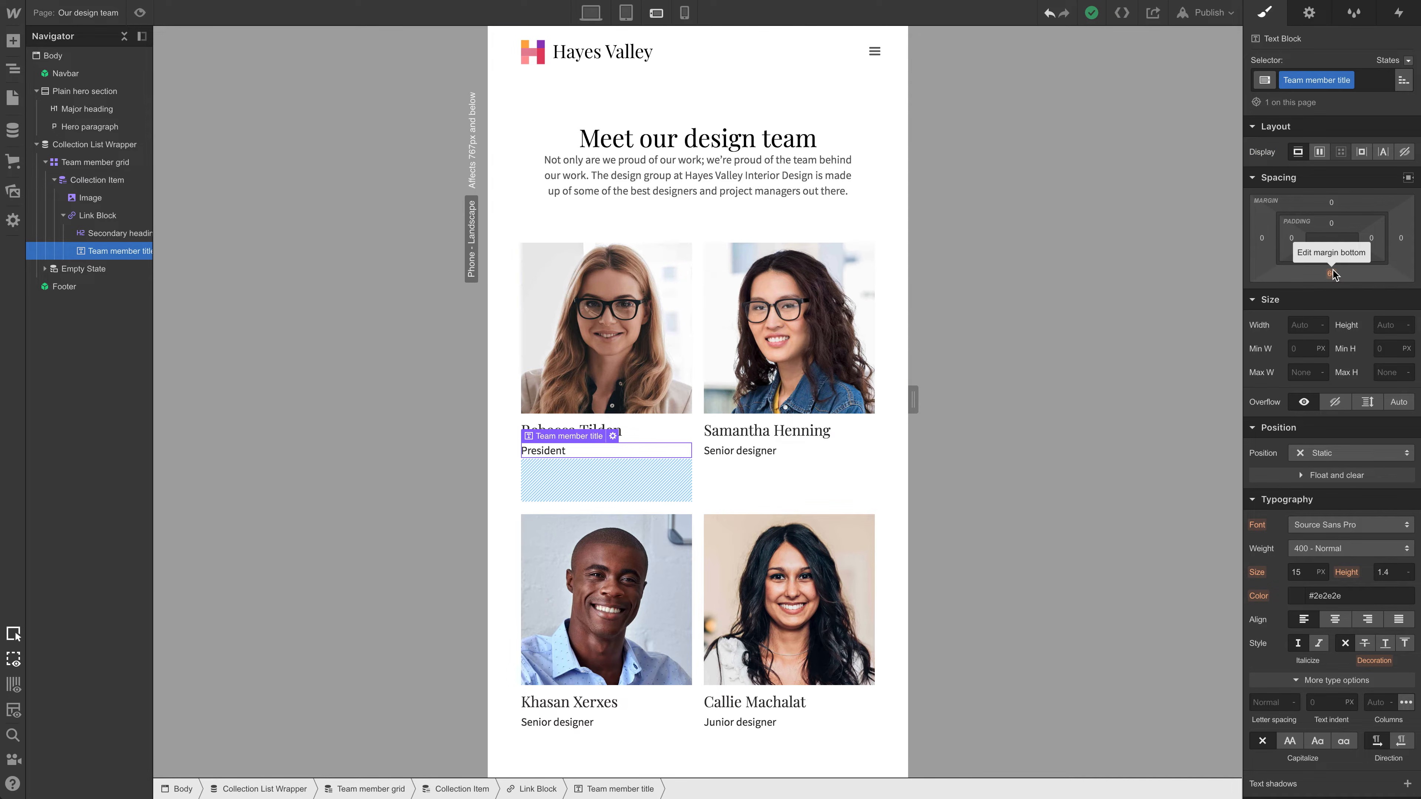
{"action": "left_click", "coordinate": [1332, 271]}
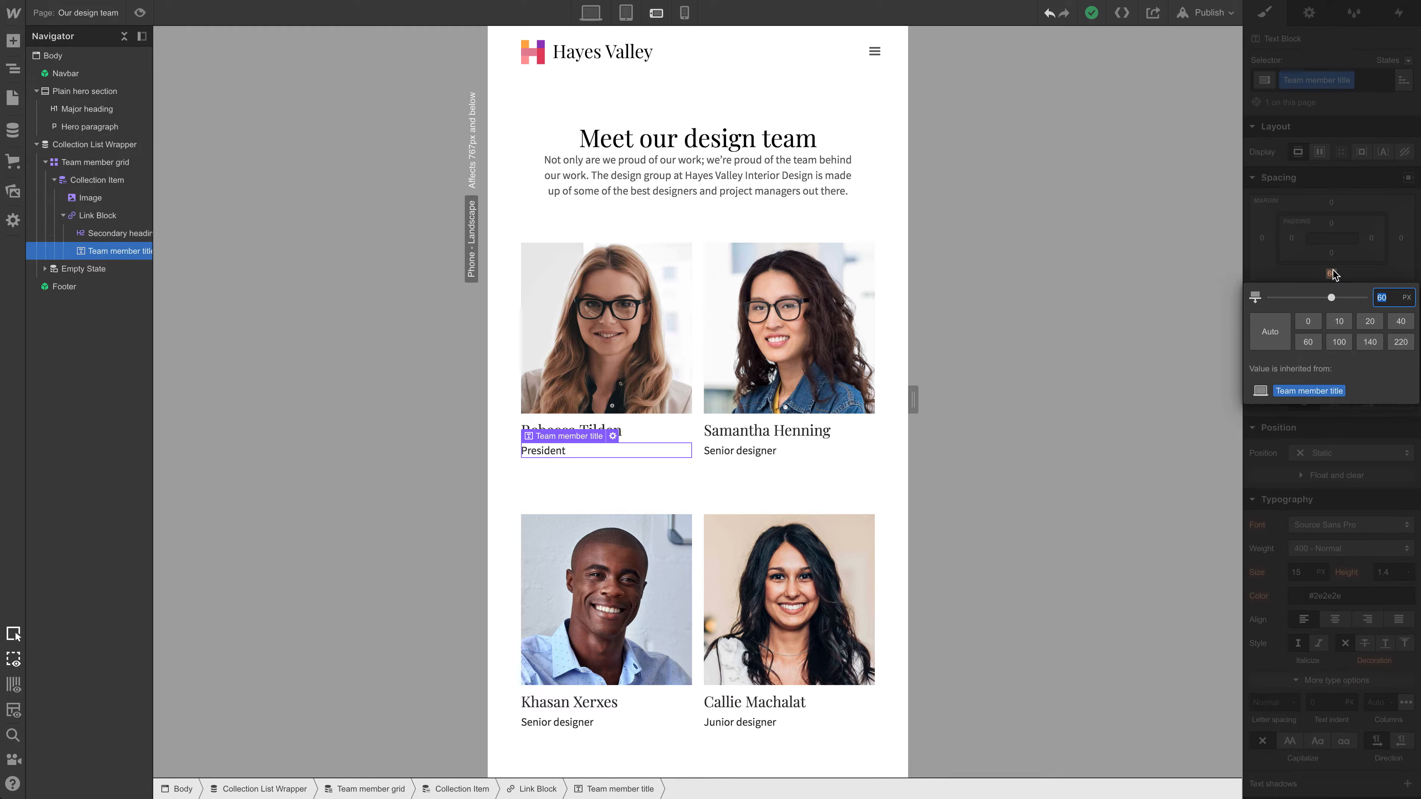
{"action": "type", "text": "30"}
{"action": "key", "text": "Return"}
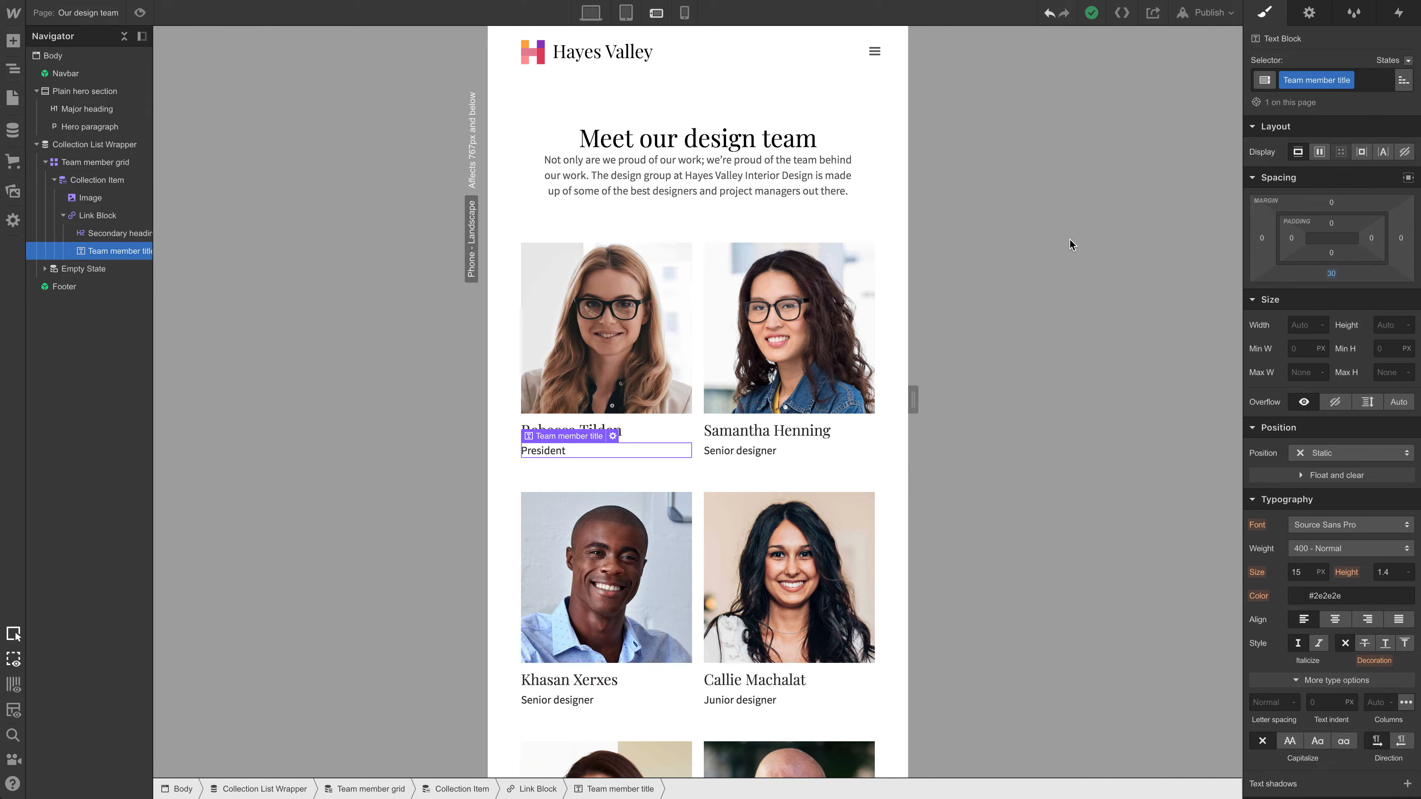
Step: Set the plain hero section's top padding to 30 px at the phone landscape breakpoint
{"action": "left_click", "coordinate": [705, 98]}
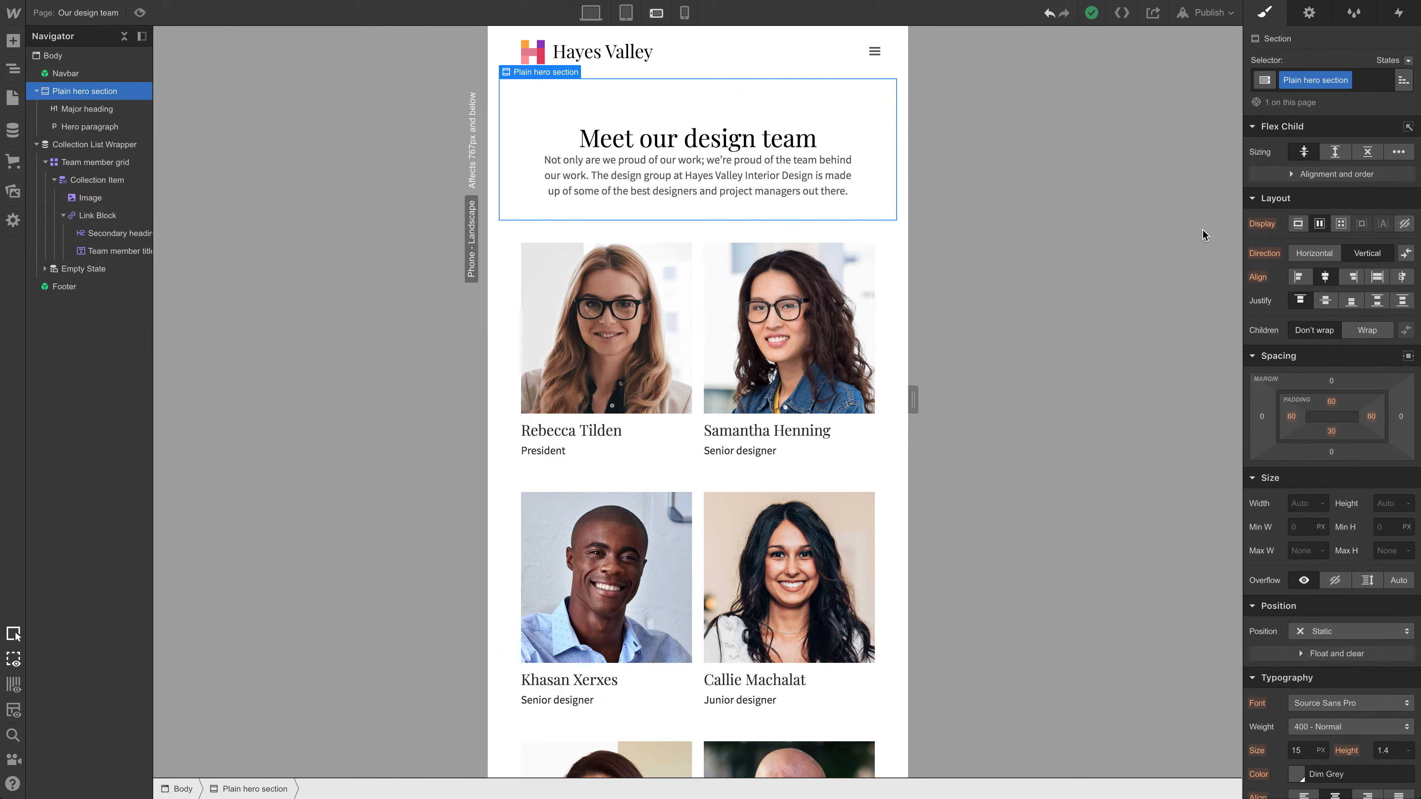
{"action": "left_click", "coordinate": [1332, 402]}
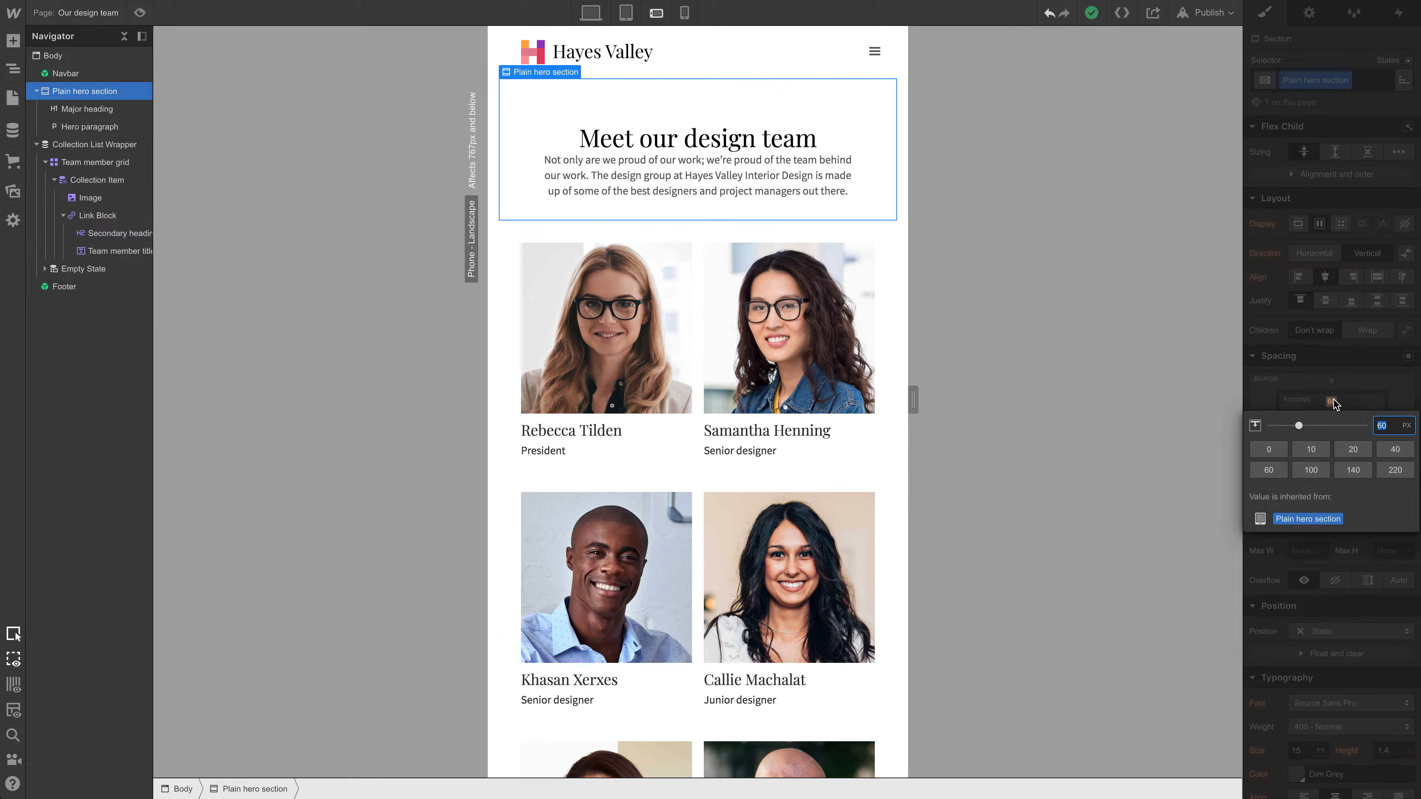
{"action": "type", "text": "30"}
{"action": "key", "text": "Return"}
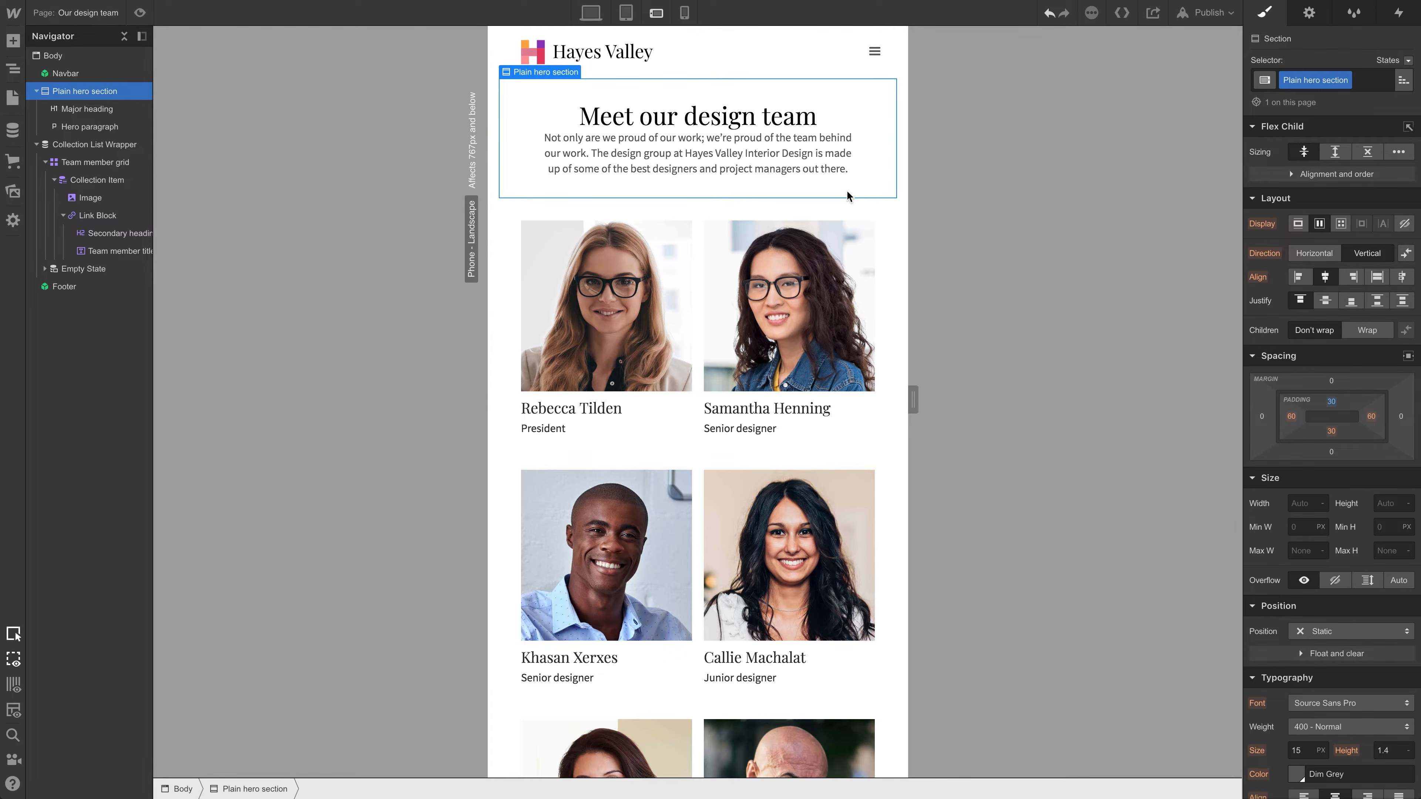
Step: Review the team member grid at wider and narrower phone landscape widths and switch to the phone portrait breakpoint
{"action": "left_click", "coordinate": [753, 212]}
{"action": "scroll", "coordinate": [777, 351], "scroll_direction": "down", "scroll_amount": 6}
{"action": "scroll", "coordinate": [777, 352], "scroll_direction": "up", "scroll_amount": 6}
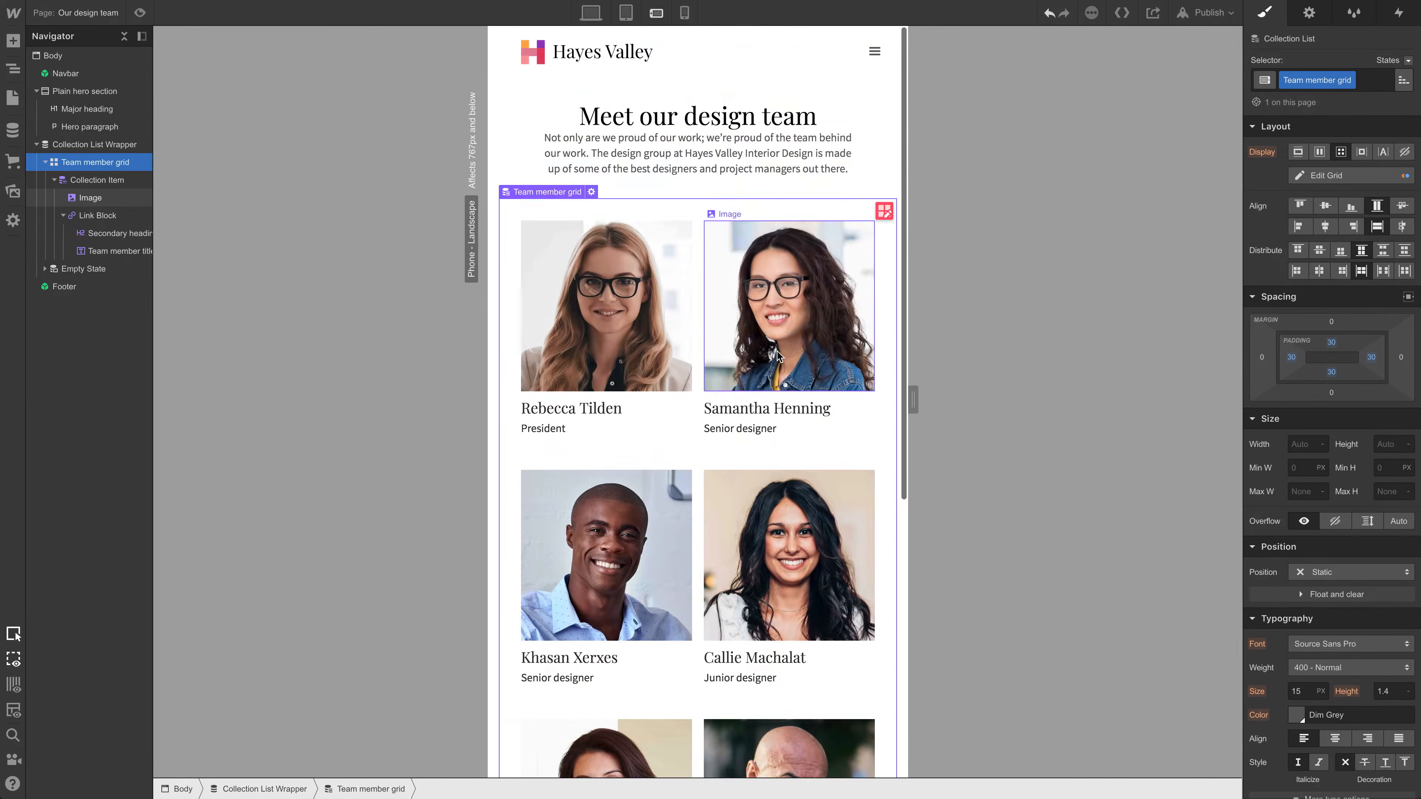
{"action": "left_click_drag", "start_coordinate": [913, 398], "coordinate": [1081, 414]}
{"action": "left_click_drag", "start_coordinate": [990, 430], "coordinate": [793, 459]}
{"action": "scroll", "coordinate": [794, 459], "scroll_direction": "down", "scroll_amount": 3}
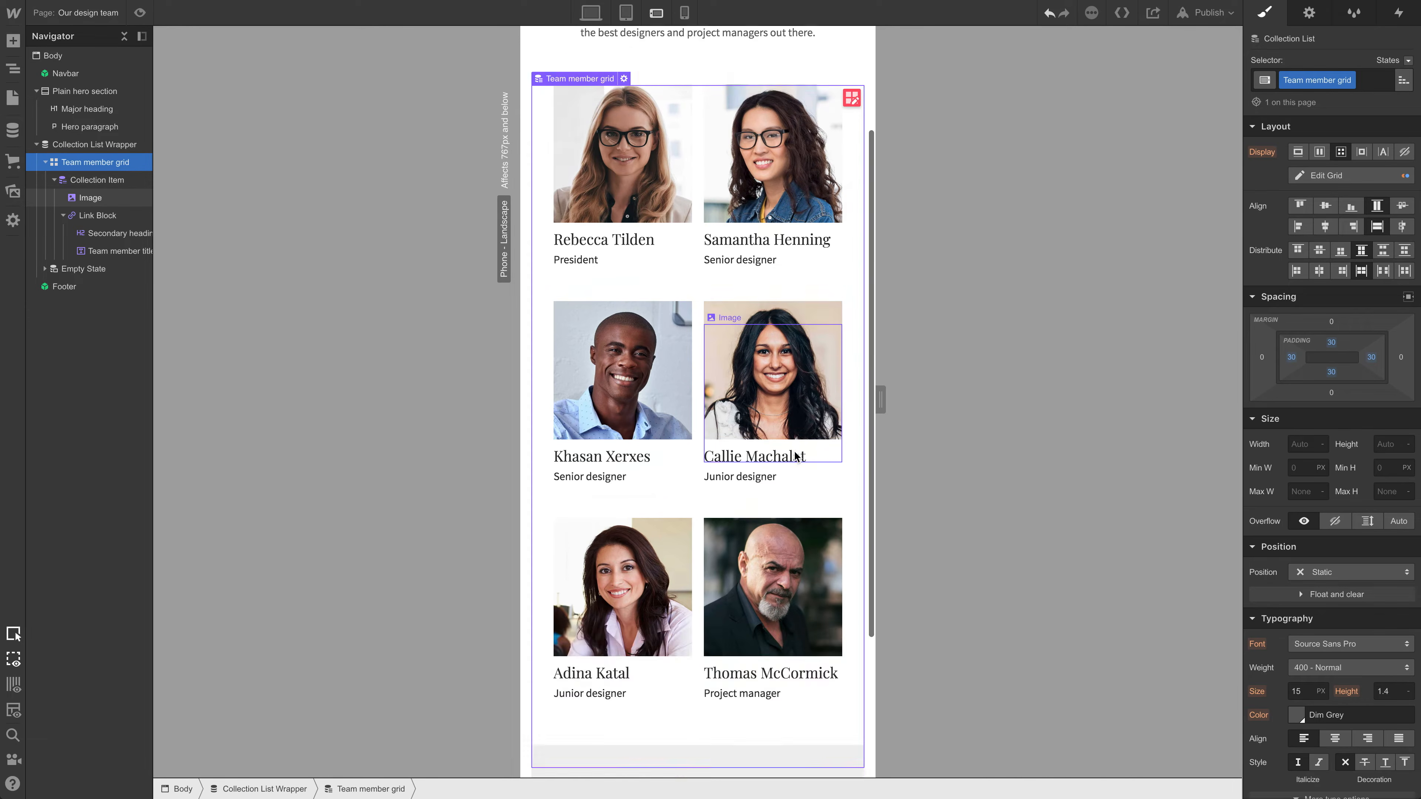
{"action": "scroll", "coordinate": [793, 459], "scroll_direction": "down", "scroll_amount": 3}
{"action": "left_click_drag", "start_coordinate": [880, 399], "coordinate": [984, 419]}
{"action": "scroll", "coordinate": [1040, 428], "scroll_direction": "up", "scroll_amount": 6}
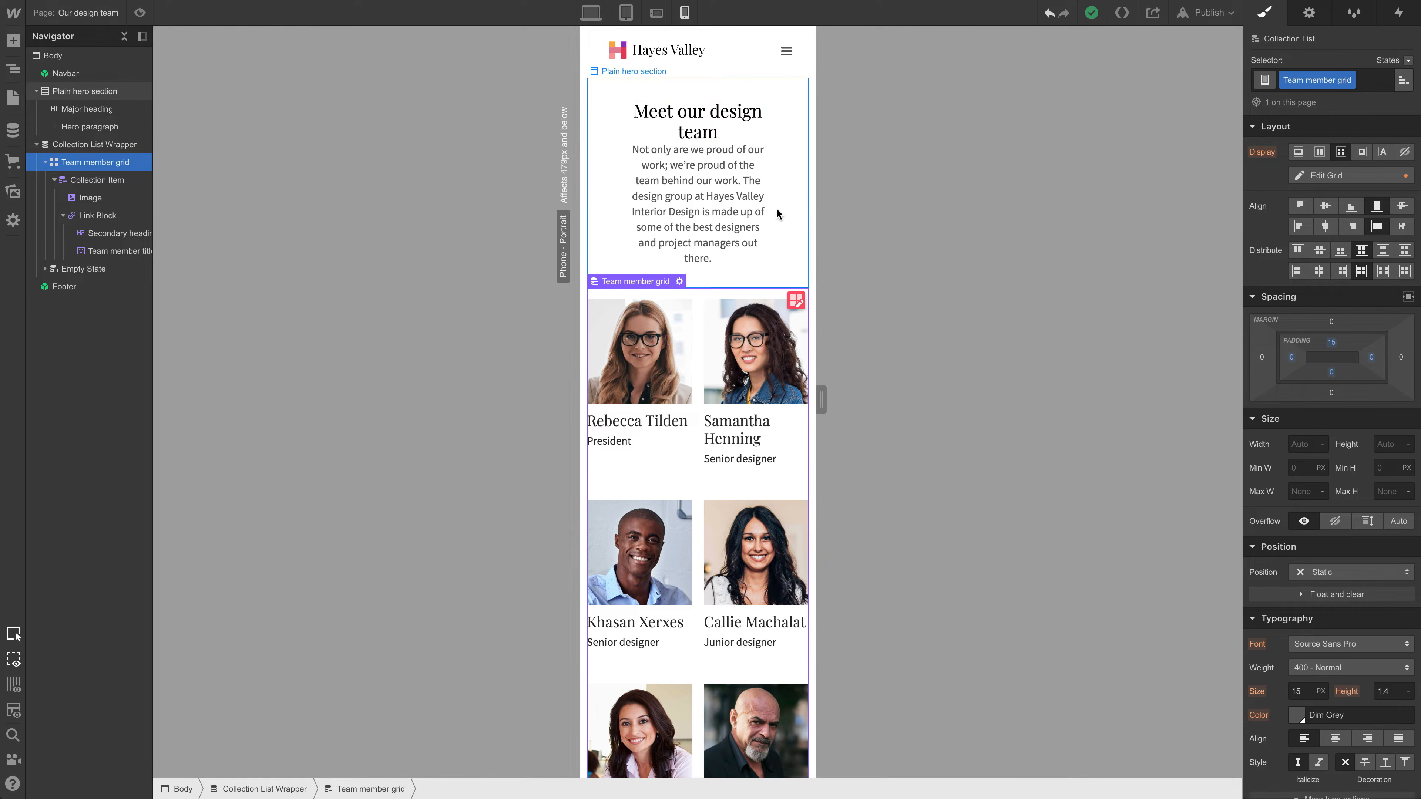
Step: Set the plain hero section's left and right padding to 0 px at the phone landscape breakpoint
{"action": "left_click", "coordinate": [777, 213]}
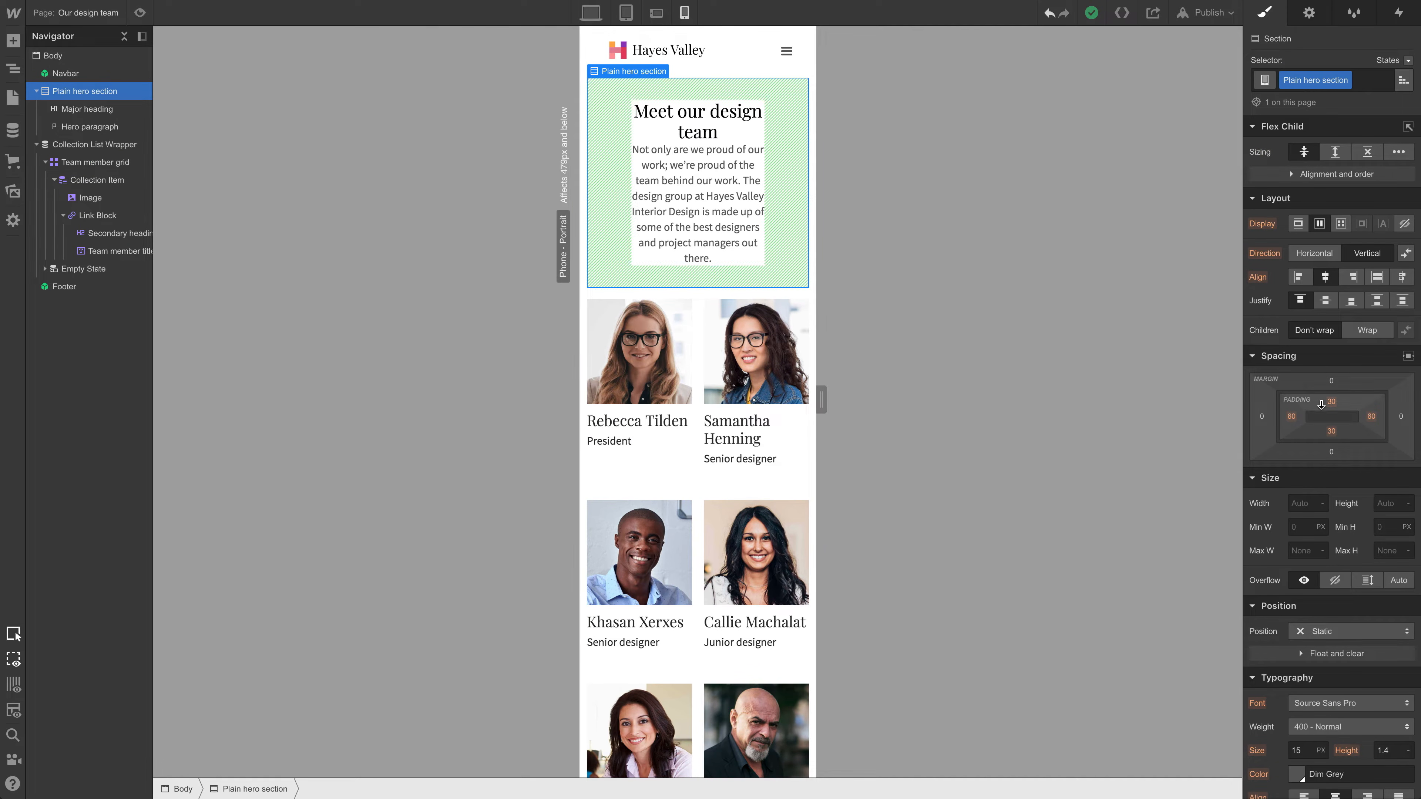
{"action": "left_click", "coordinate": [656, 12]}
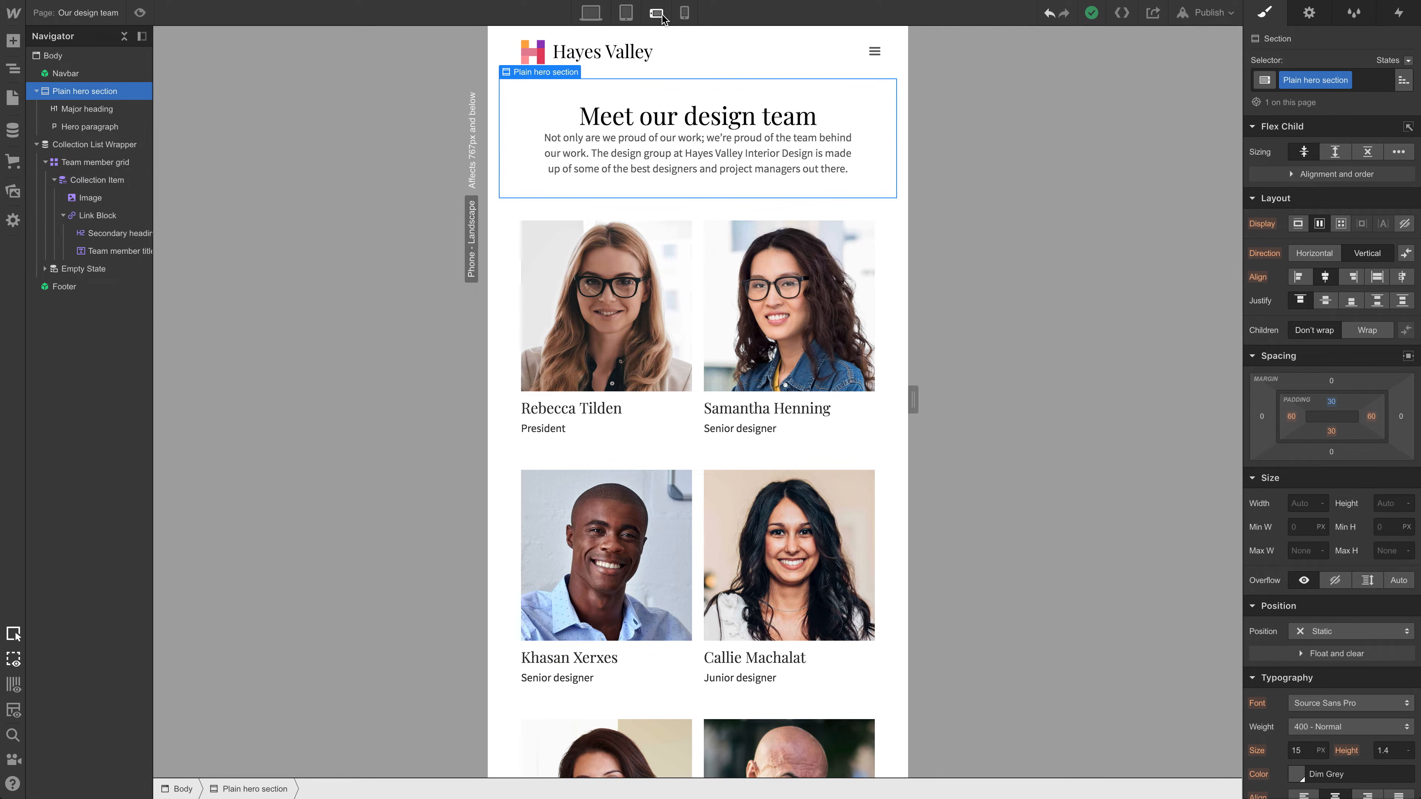
{"action": "left_click", "coordinate": [683, 21]}
{"action": "left_click", "coordinate": [657, 20]}
{"action": "left_click_drag", "start_coordinate": [1286, 426], "coordinate": [844, 407]}
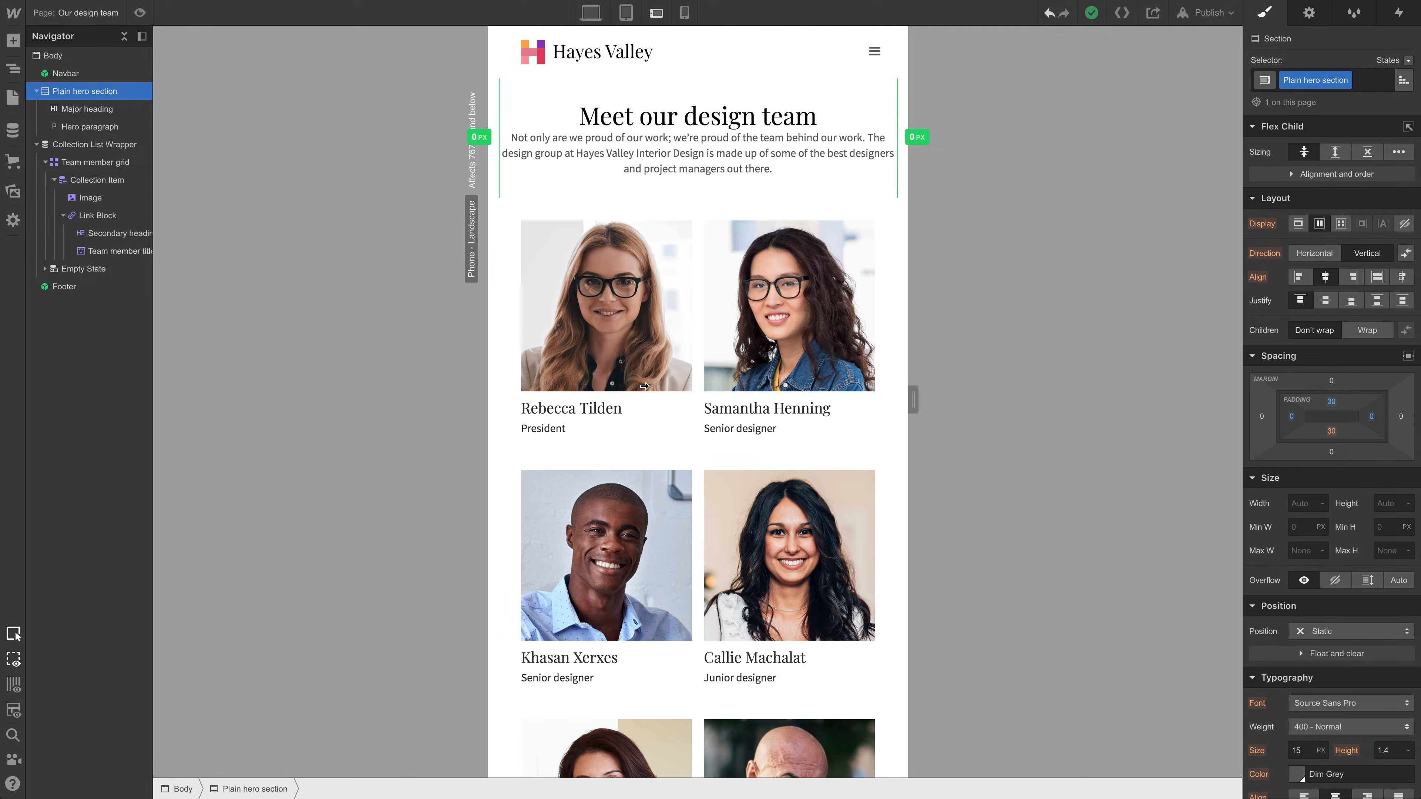
{"action": "left_click_drag", "start_coordinate": [644, 386], "coordinate": [624, 59]}
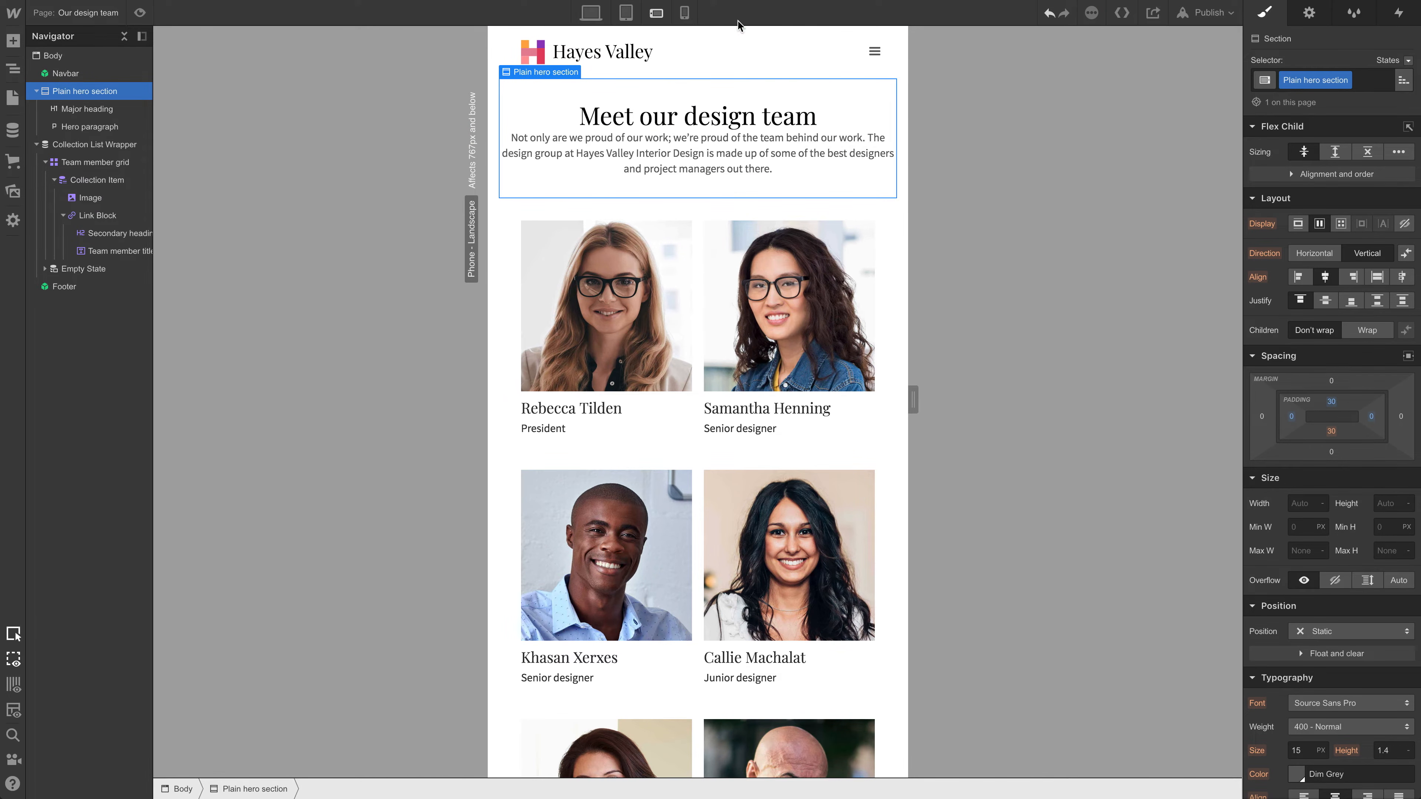
Step: Check the hero at phone portrait and compare the spacing between its heading and paragraph at the tablet and phone landscape breakpoints
{"action": "left_click", "coordinate": [685, 13]}
{"action": "left_click", "coordinate": [855, 132]}
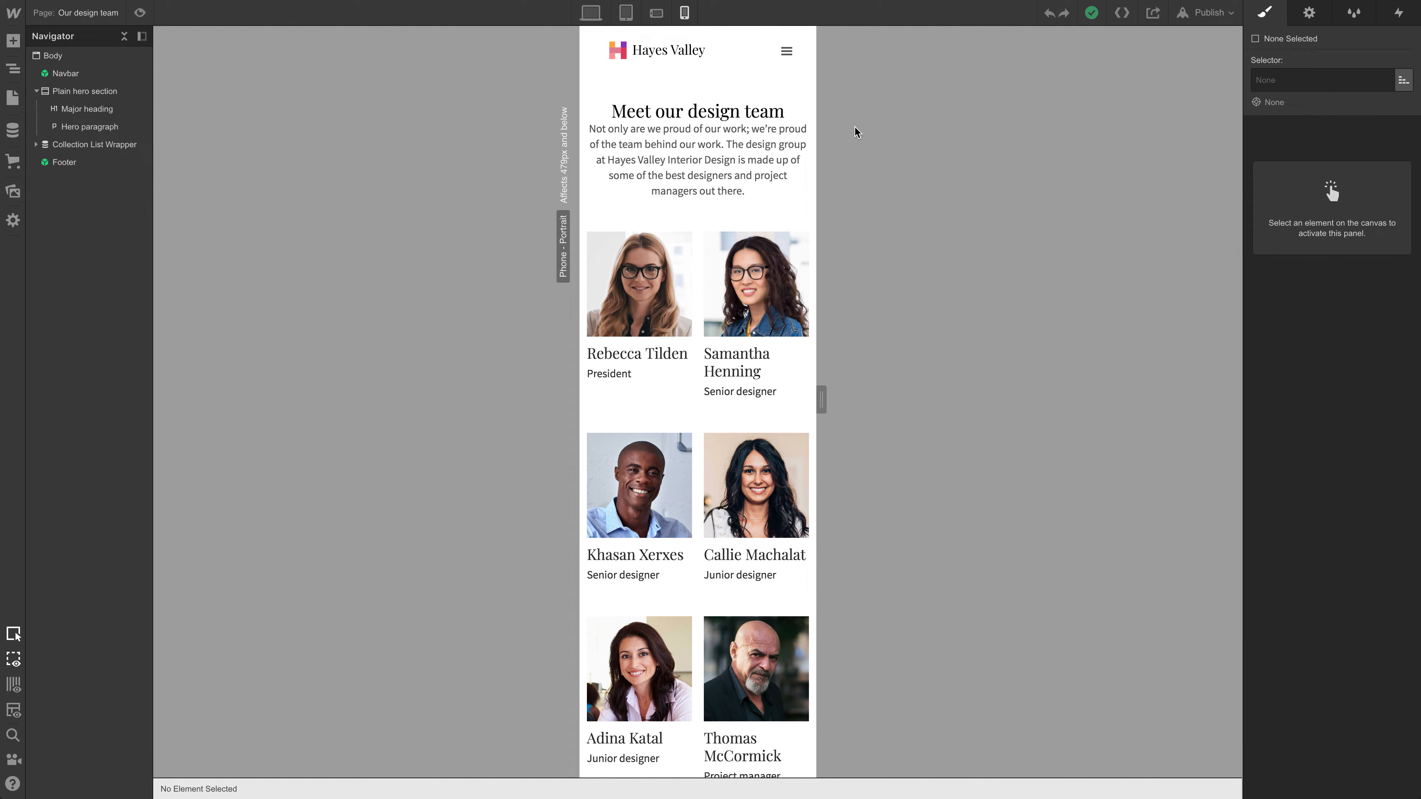
{"action": "left_click", "coordinate": [751, 147]}
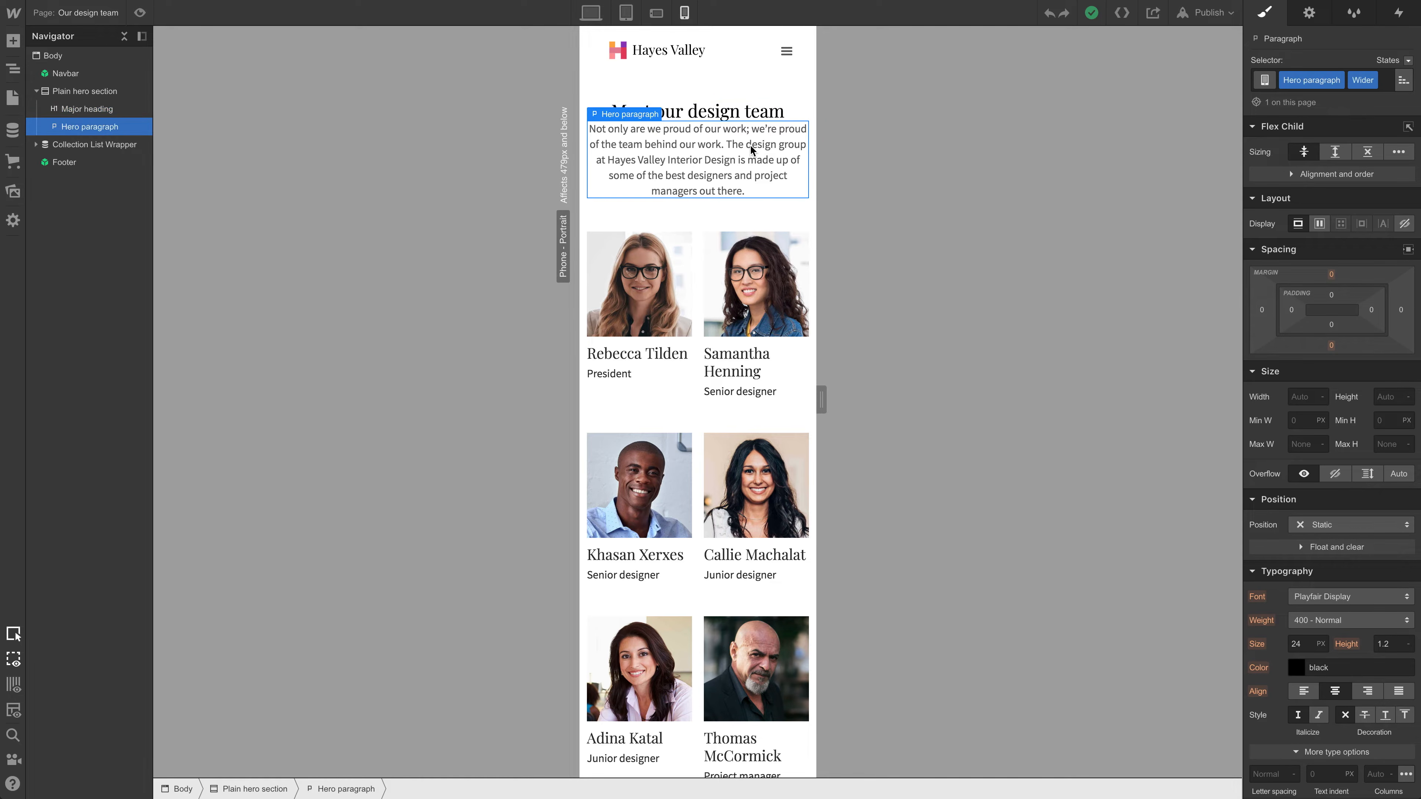
{"action": "left_click", "coordinate": [656, 13]}
{"action": "left_click", "coordinate": [633, 16]}
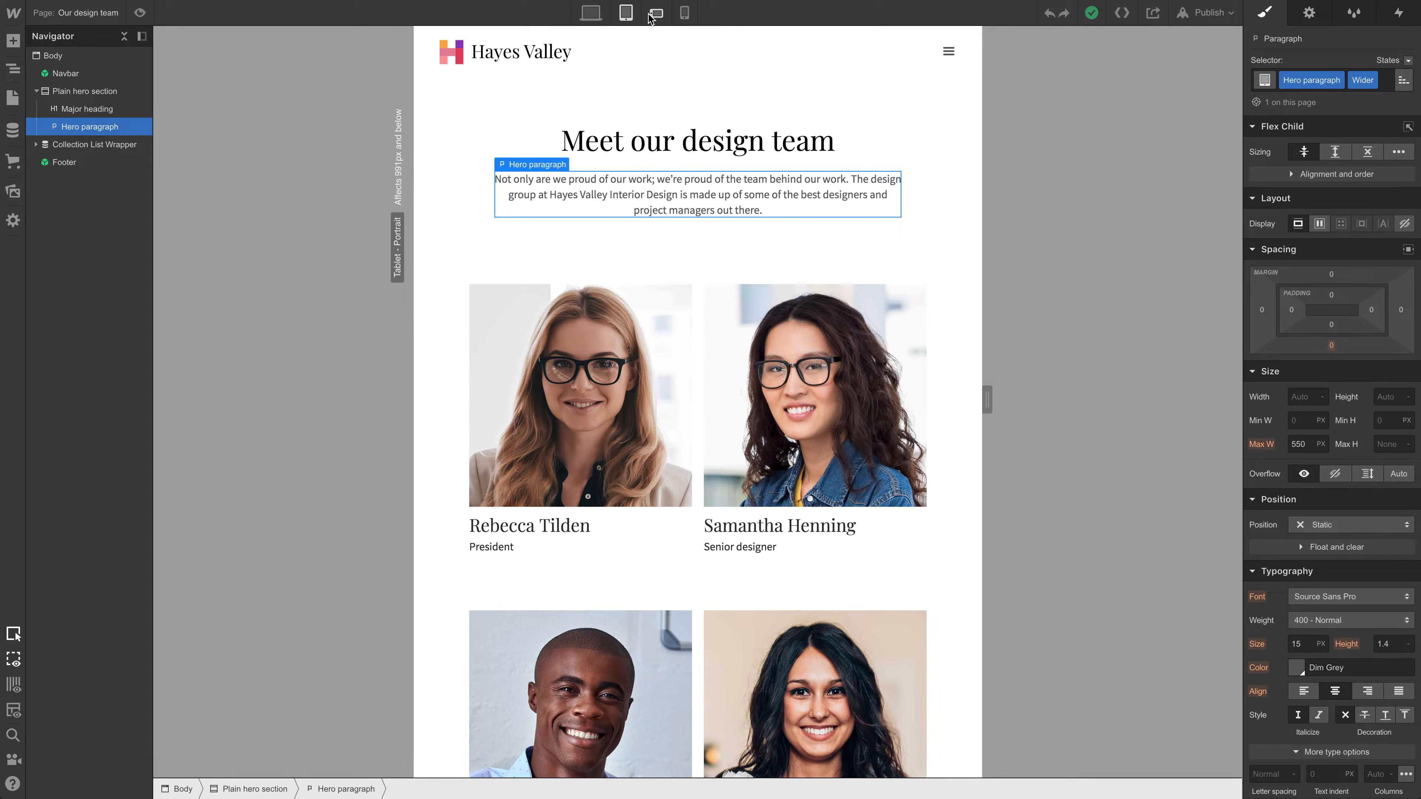
{"action": "left_click", "coordinate": [653, 14]}
{"action": "left_click", "coordinate": [737, 114]}
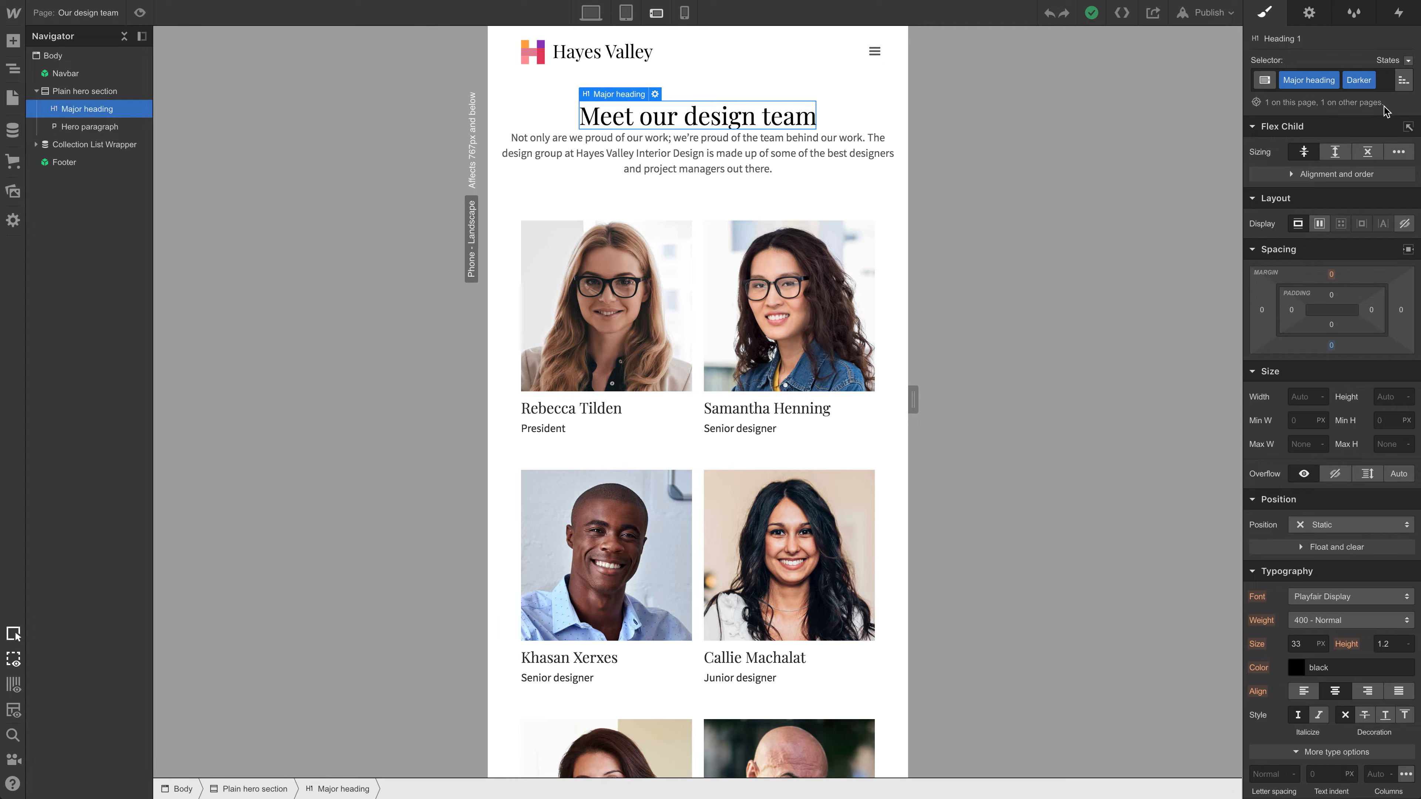
Step: Go to the Client projects Template page and open the grid containing the major heading for editing to examine its layout
{"action": "left_click", "coordinate": [112, 12]}
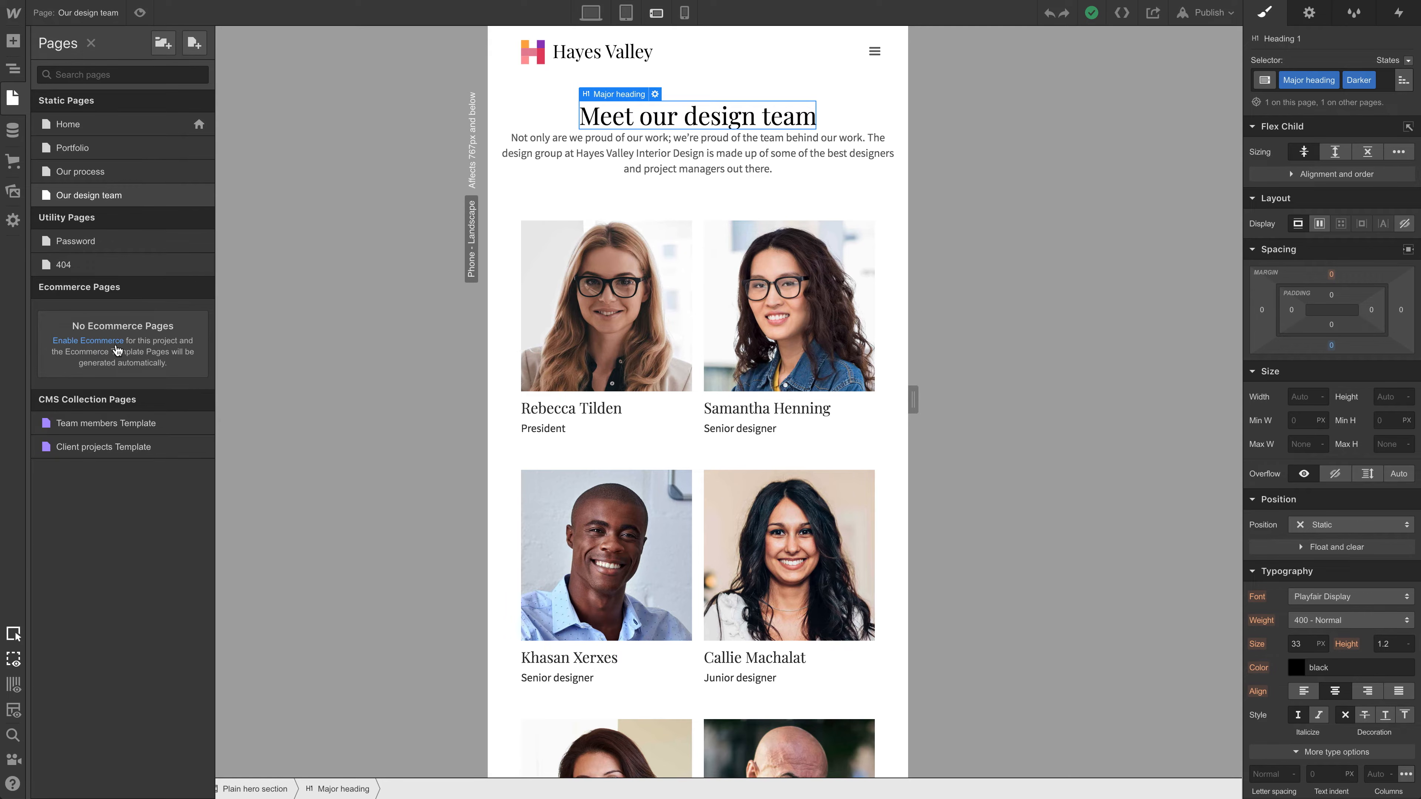
{"action": "left_click", "coordinate": [132, 446]}
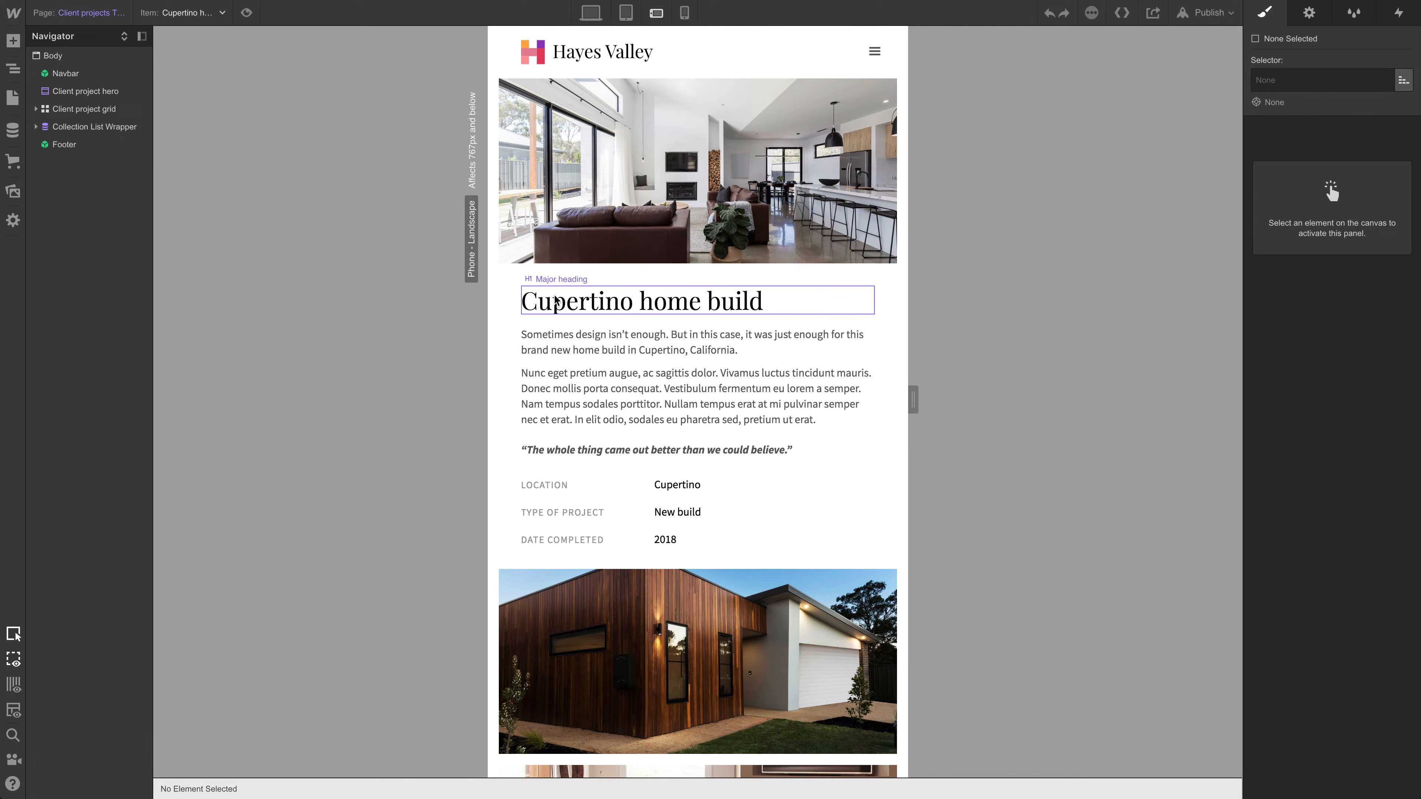
{"action": "left_click", "coordinate": [555, 302]}
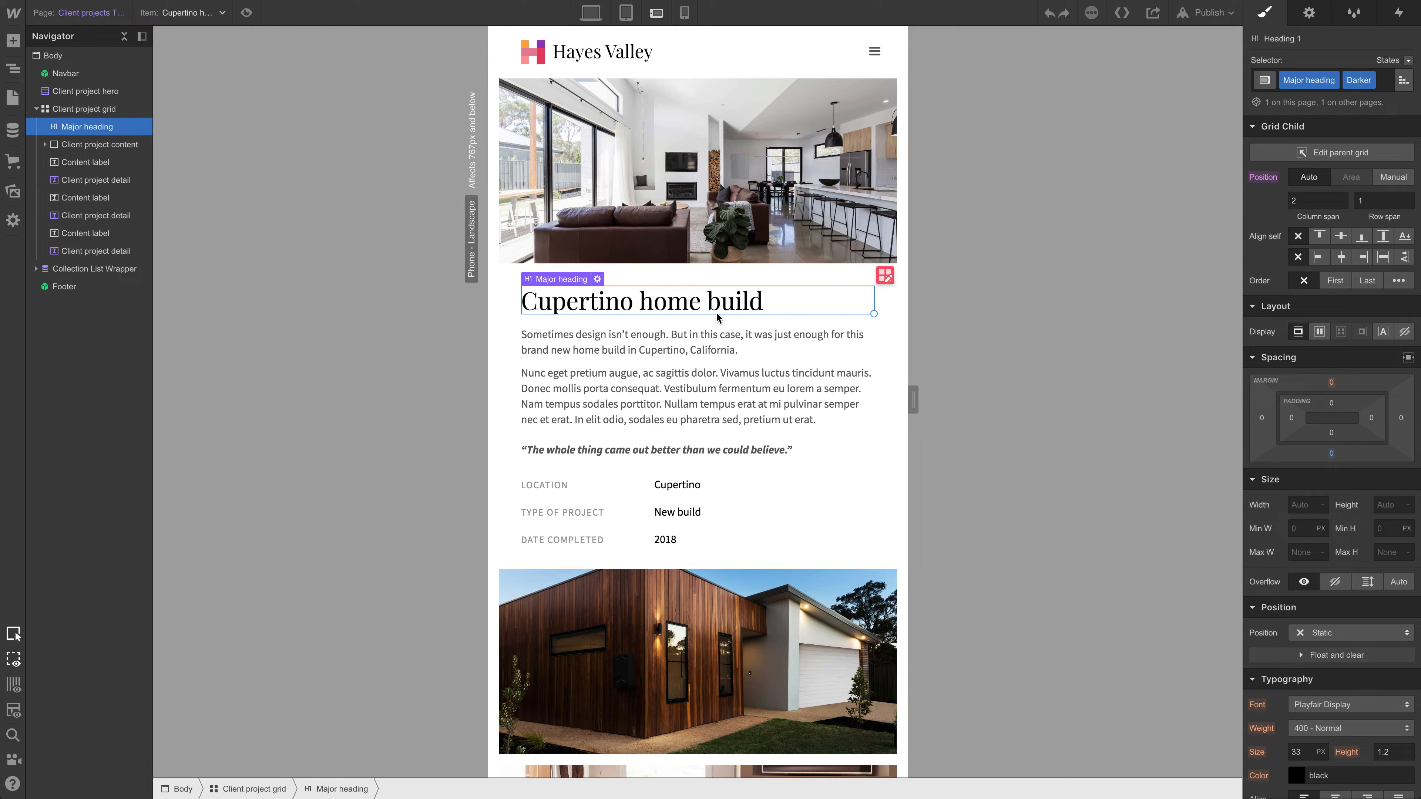
{"action": "left_click", "coordinate": [879, 277]}
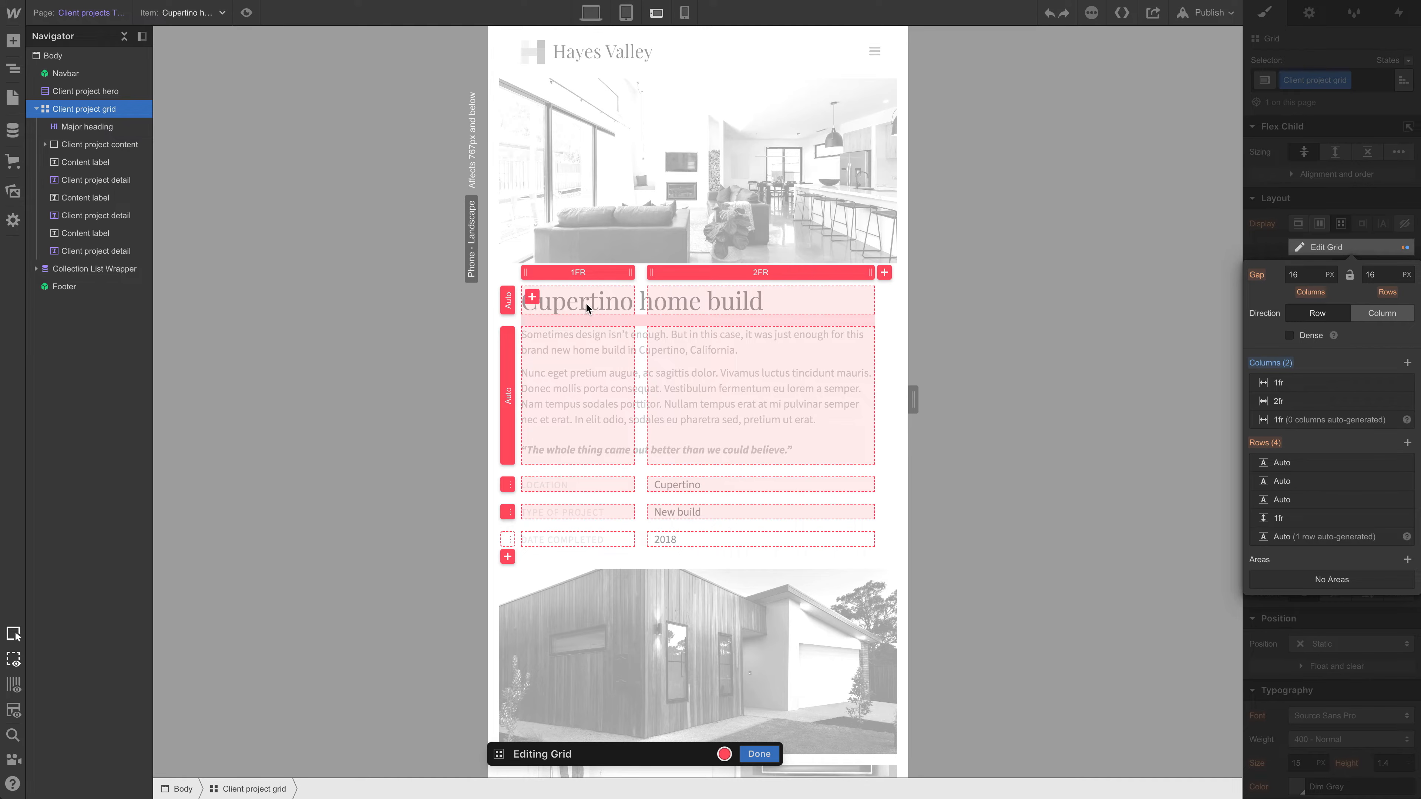
Step: Finish editing the grid, try a 10 px bottom margin on the major heading at phone landscape, and view it at phone portrait
{"action": "left_click", "coordinate": [653, 14]}
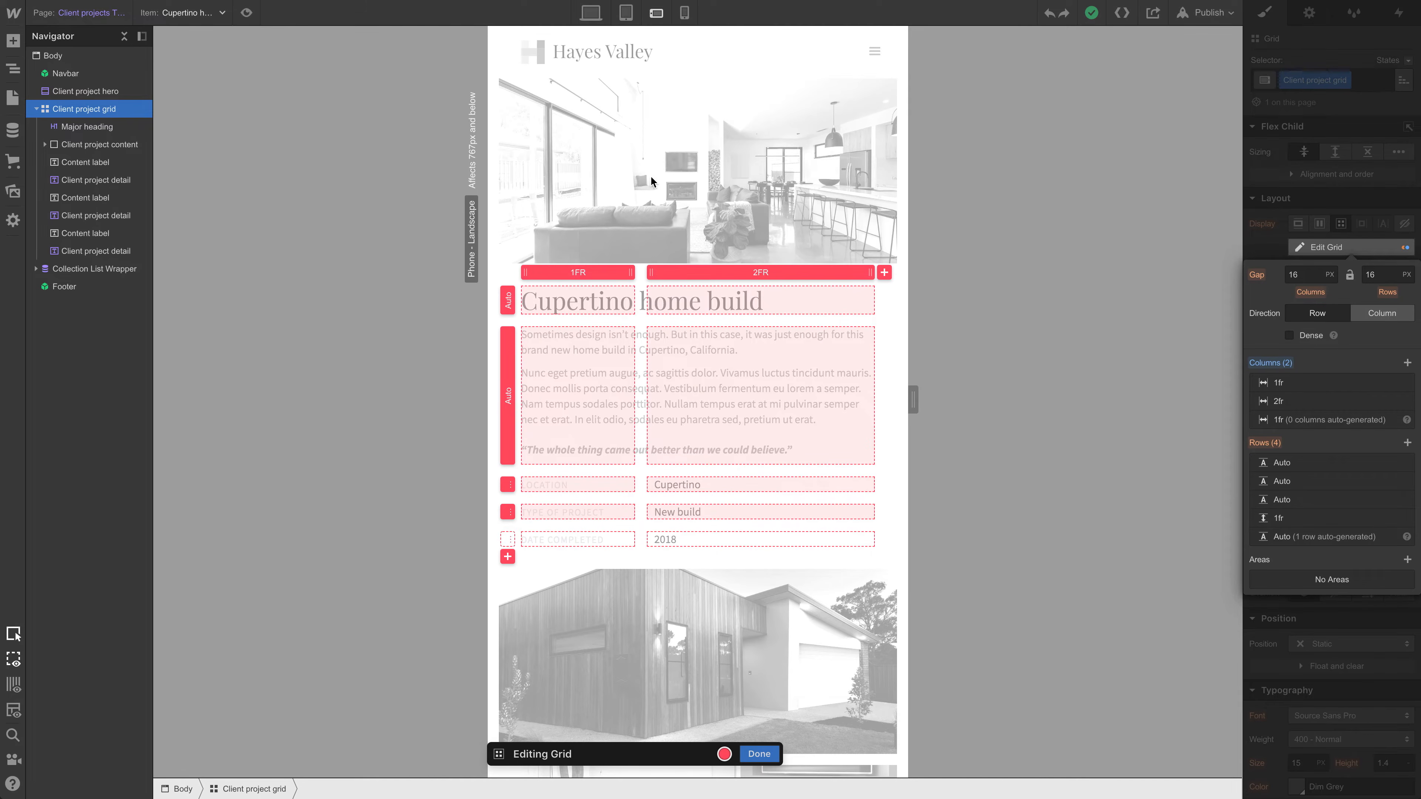
{"action": "left_click", "coordinate": [760, 756]}
{"action": "left_click", "coordinate": [652, 304]}
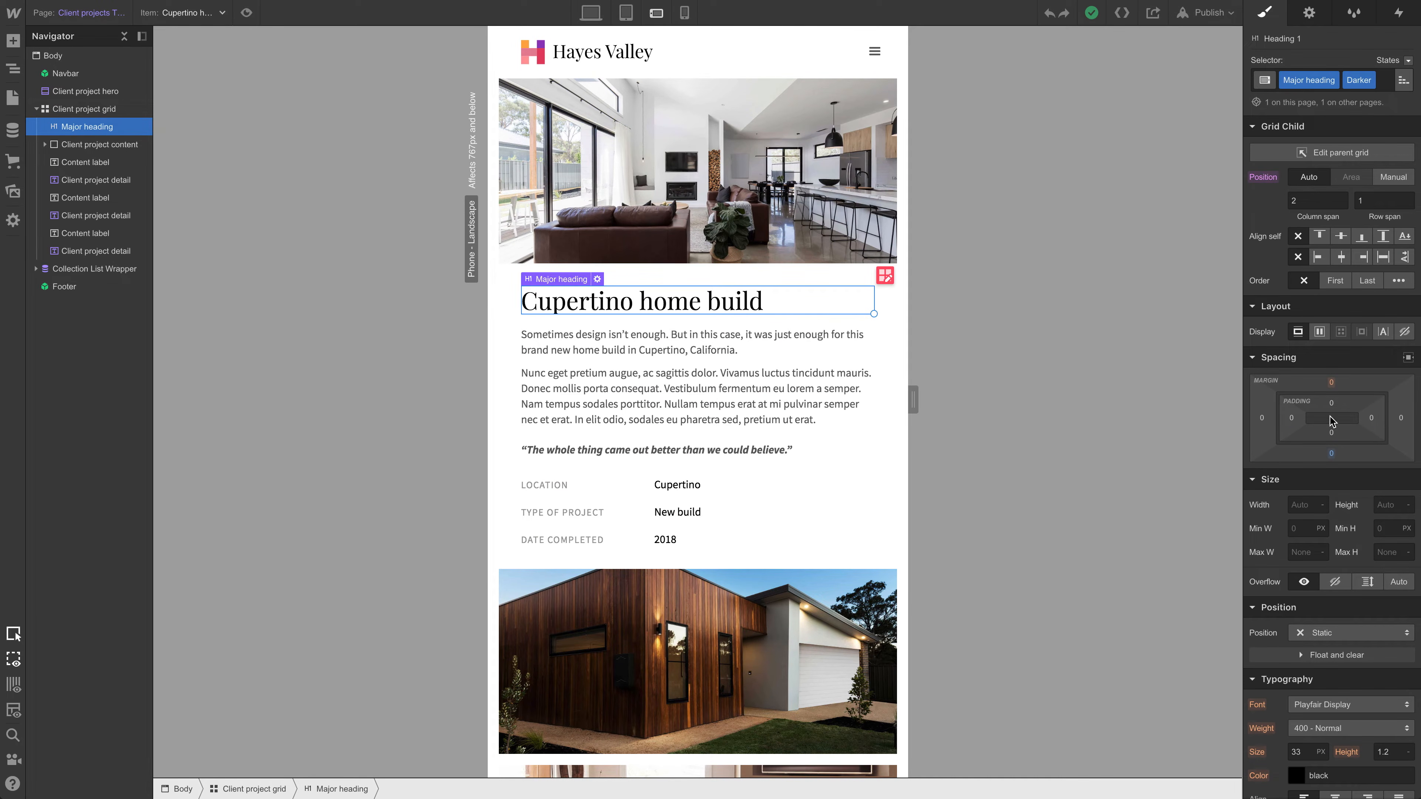
{"action": "left_click", "coordinate": [1332, 454]}
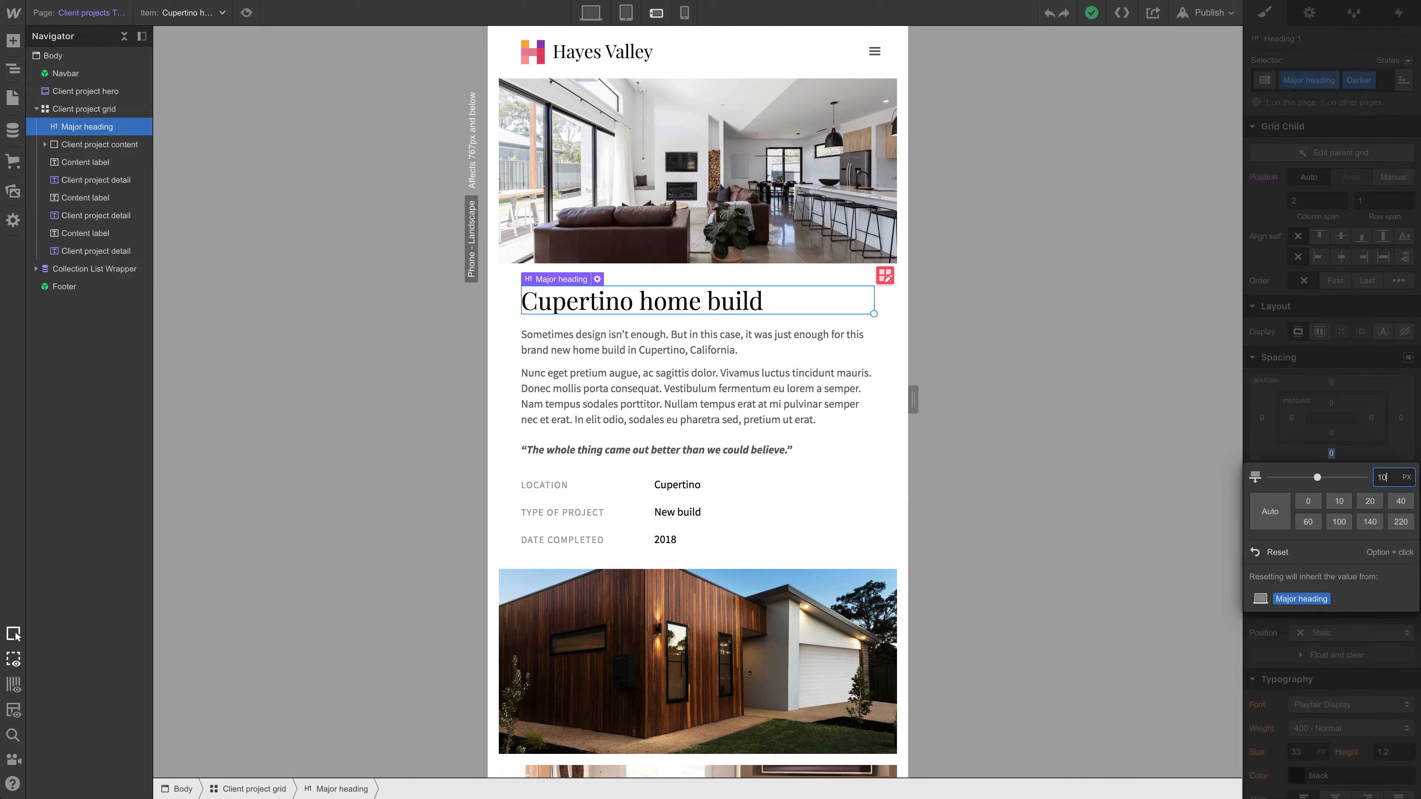
{"action": "key", "text": "Return"}
{"action": "left_click", "coordinate": [783, 428]}
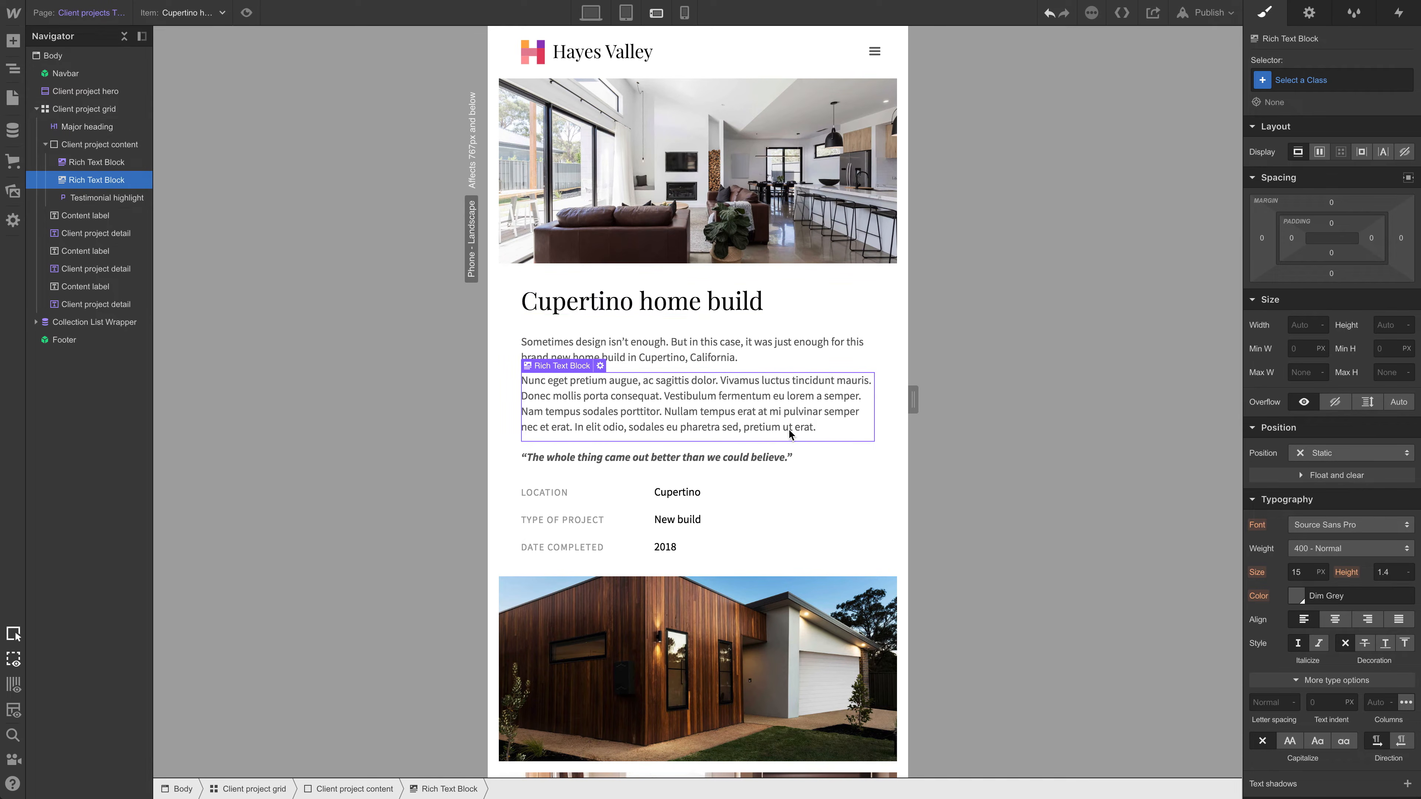
{"action": "left_click", "coordinate": [683, 12]}
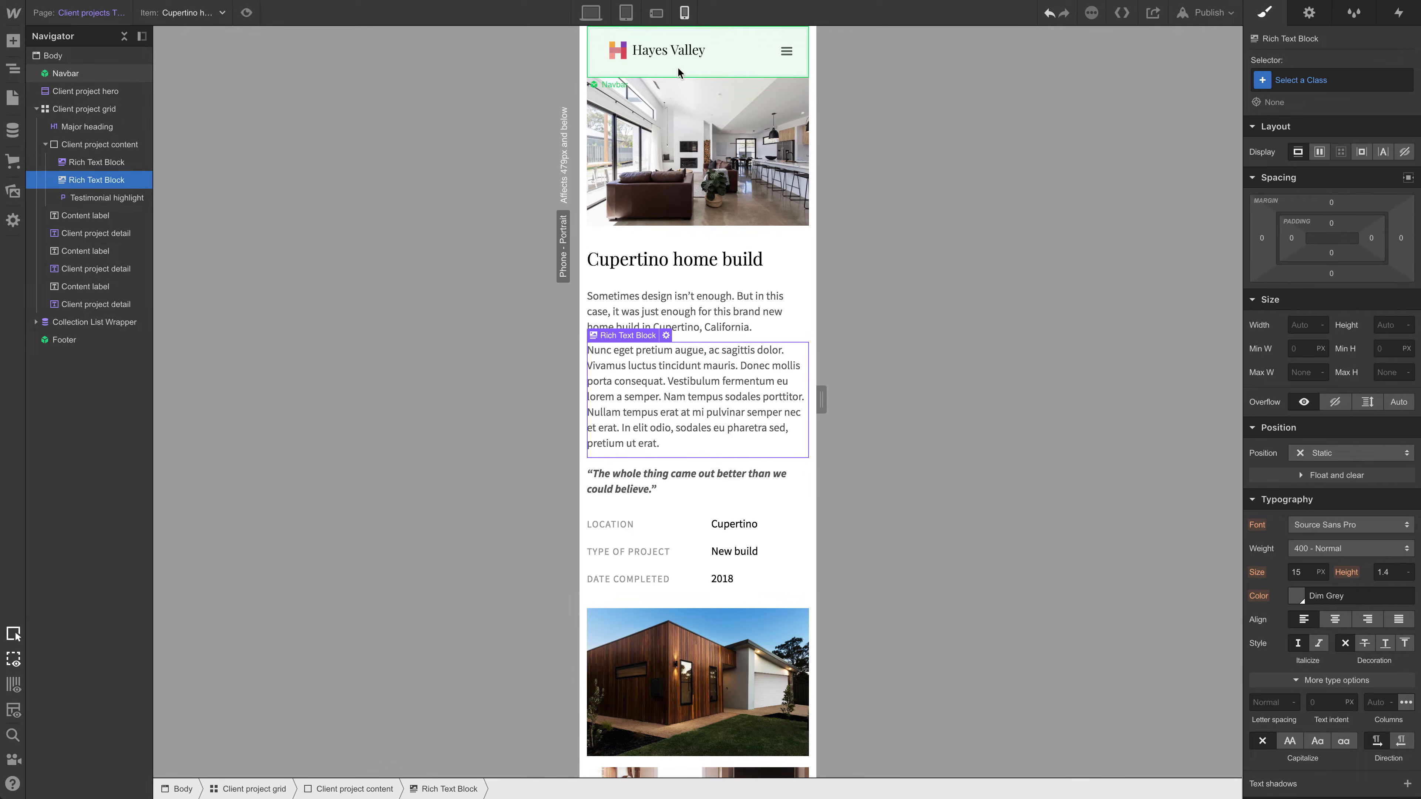
Step: Go to the Our design team page at phone landscape and duplicate the major heading's Darker combo class as Darker 2
{"action": "left_click", "coordinate": [50, 13]}
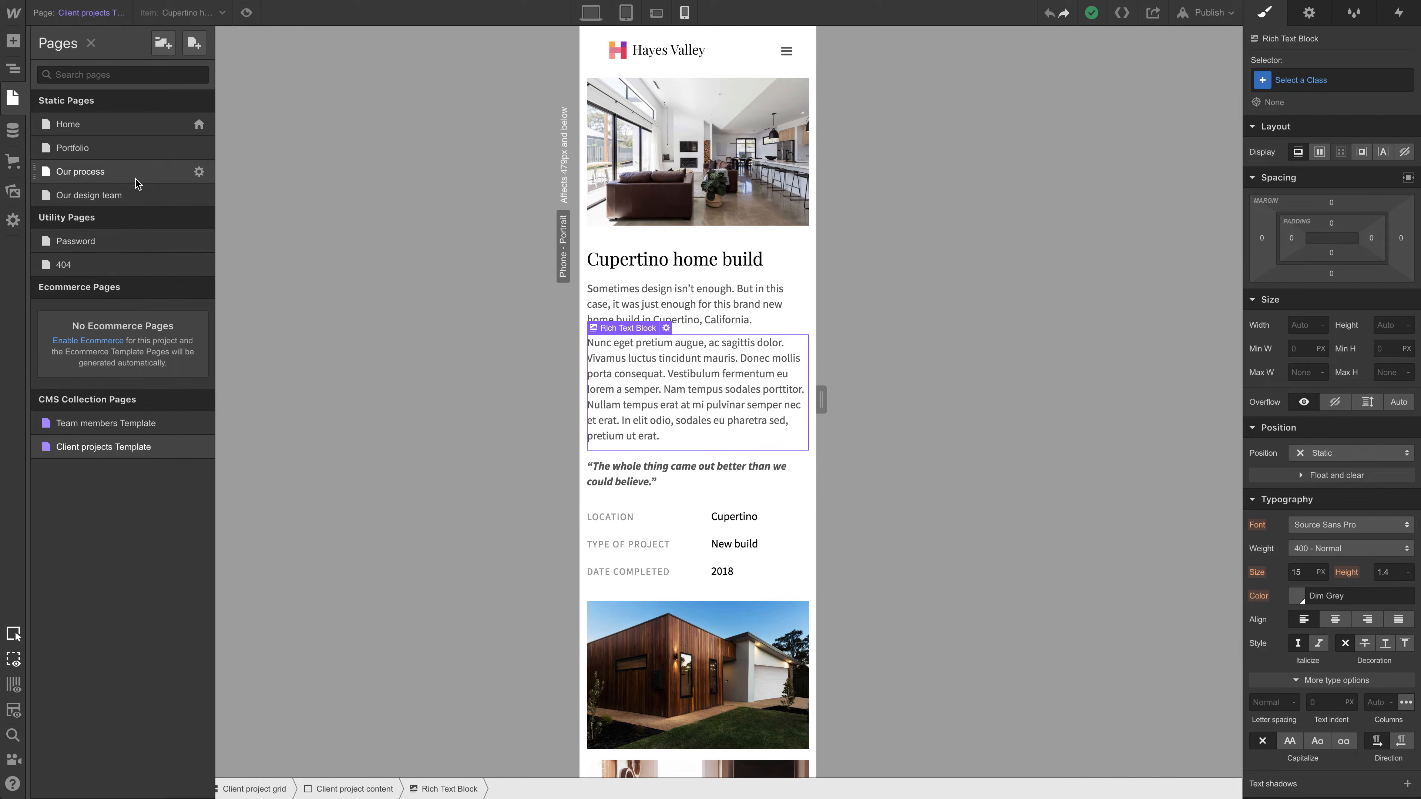
{"action": "left_click", "coordinate": [137, 195]}
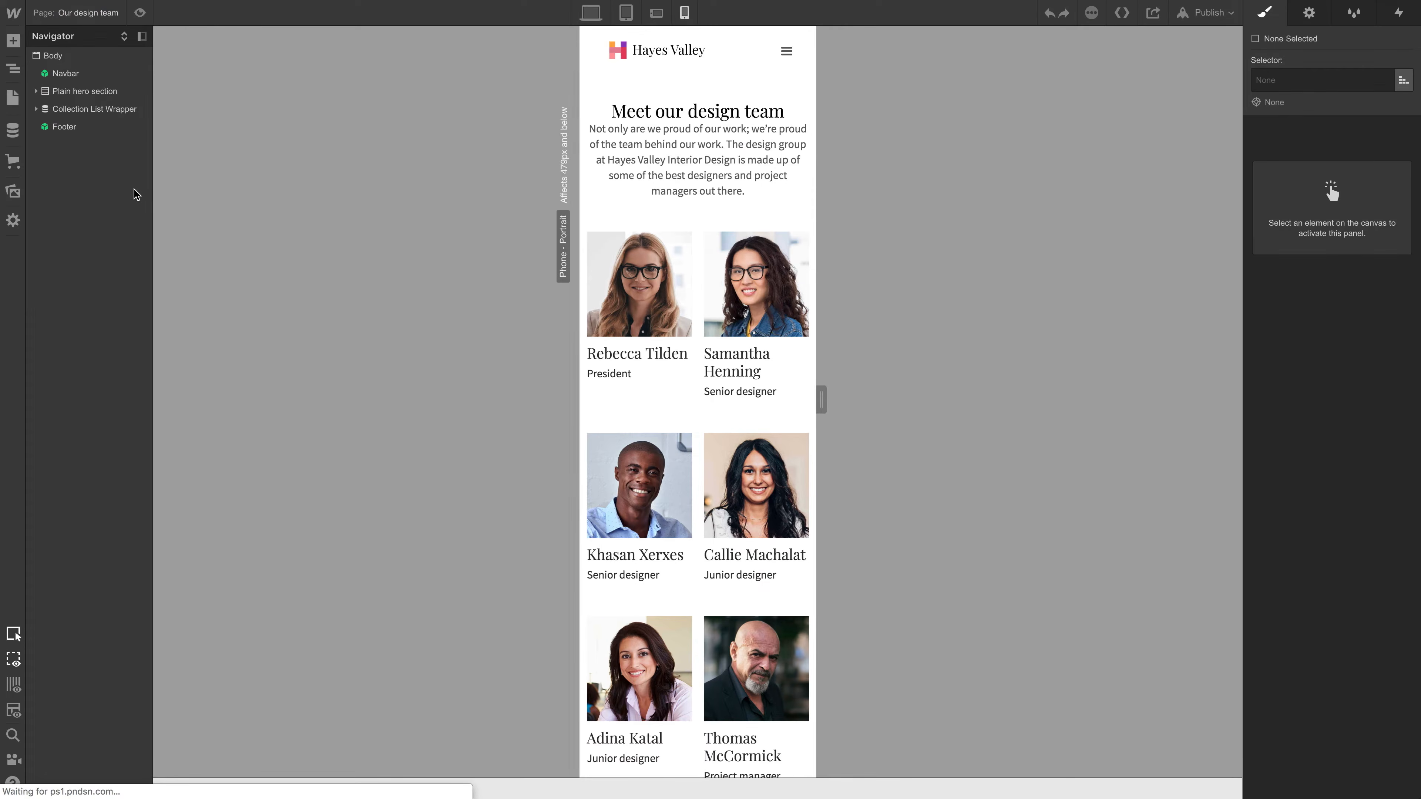
{"action": "left_click", "coordinate": [656, 13]}
{"action": "left_click", "coordinate": [752, 128]}
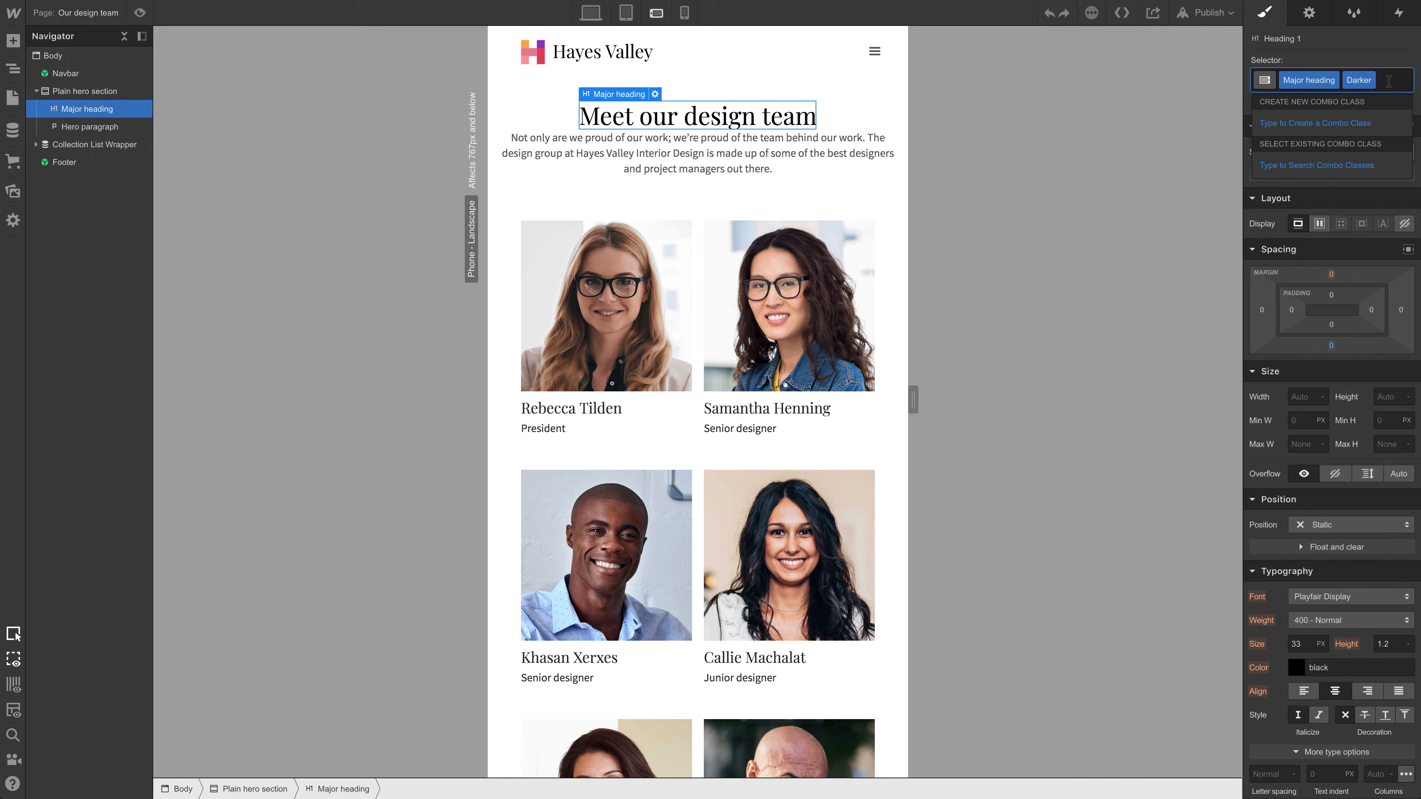
{"action": "left_click", "coordinate": [1370, 80]}
{"action": "left_click", "coordinate": [1368, 121]}
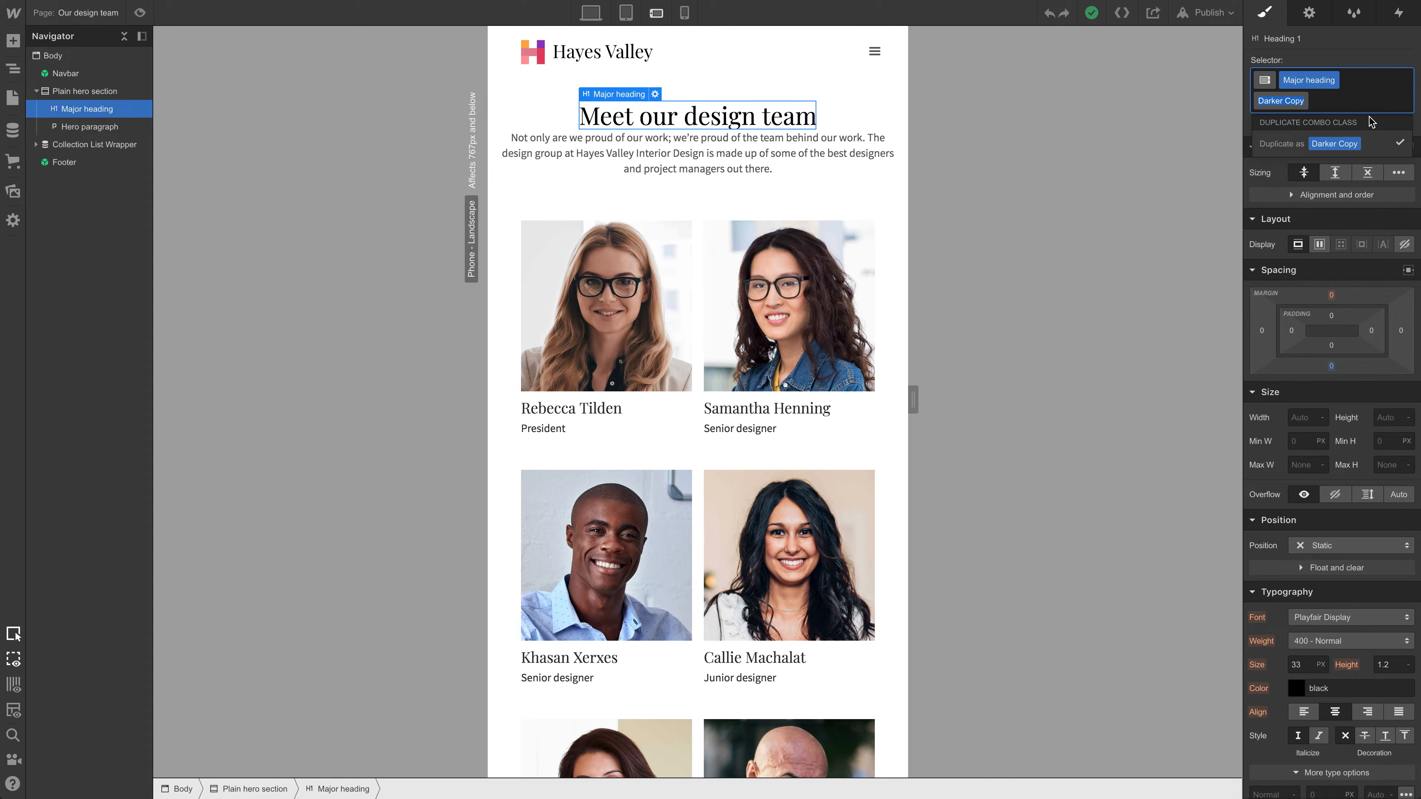
{"action": "type", "text": "Darker 2"}
{"action": "key", "text": "Return"}
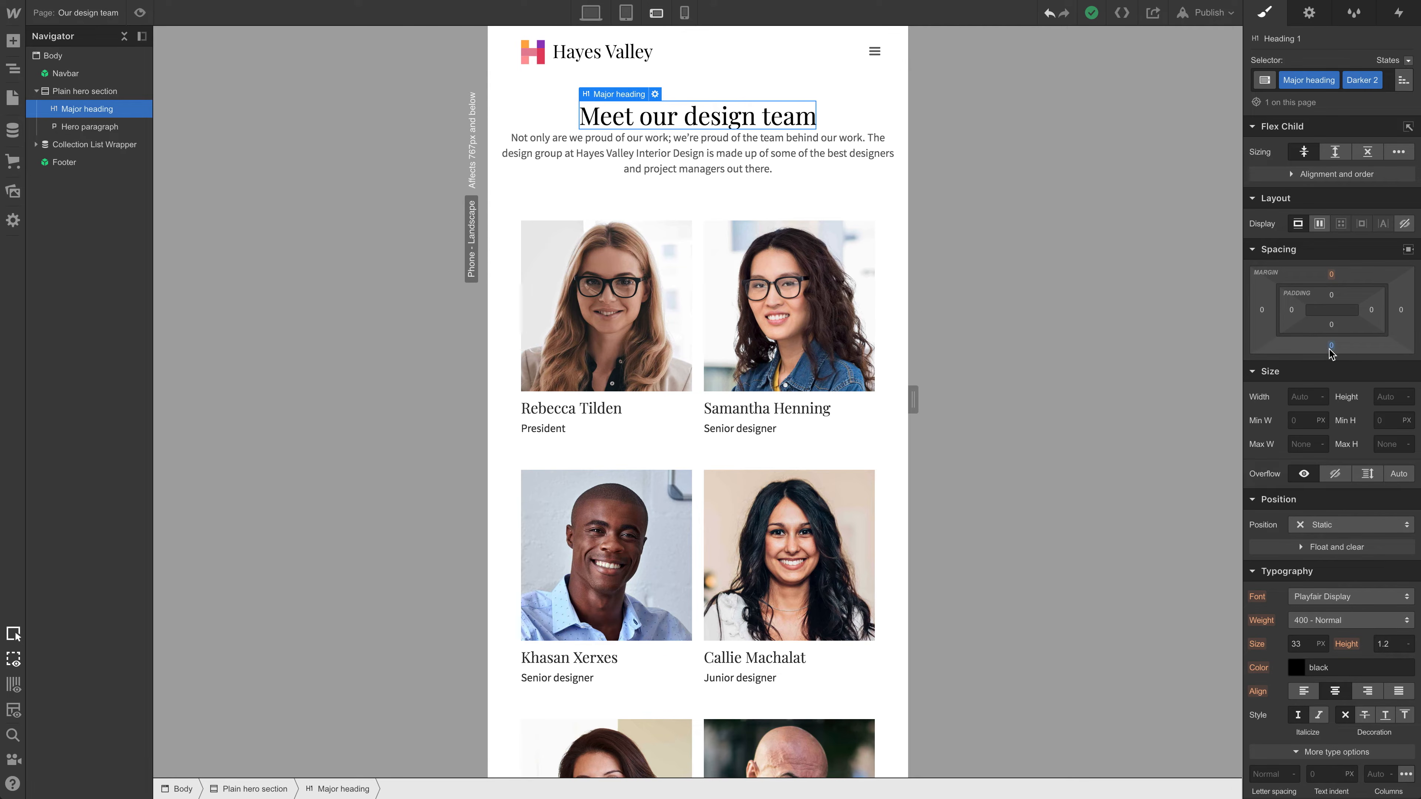
Step: Set the Meet our design team heading's bottom margin to 10 px at phone landscape and switch to phone portrait
{"action": "left_click", "coordinate": [1331, 344]}
{"action": "left_click", "coordinate": [1339, 393]}
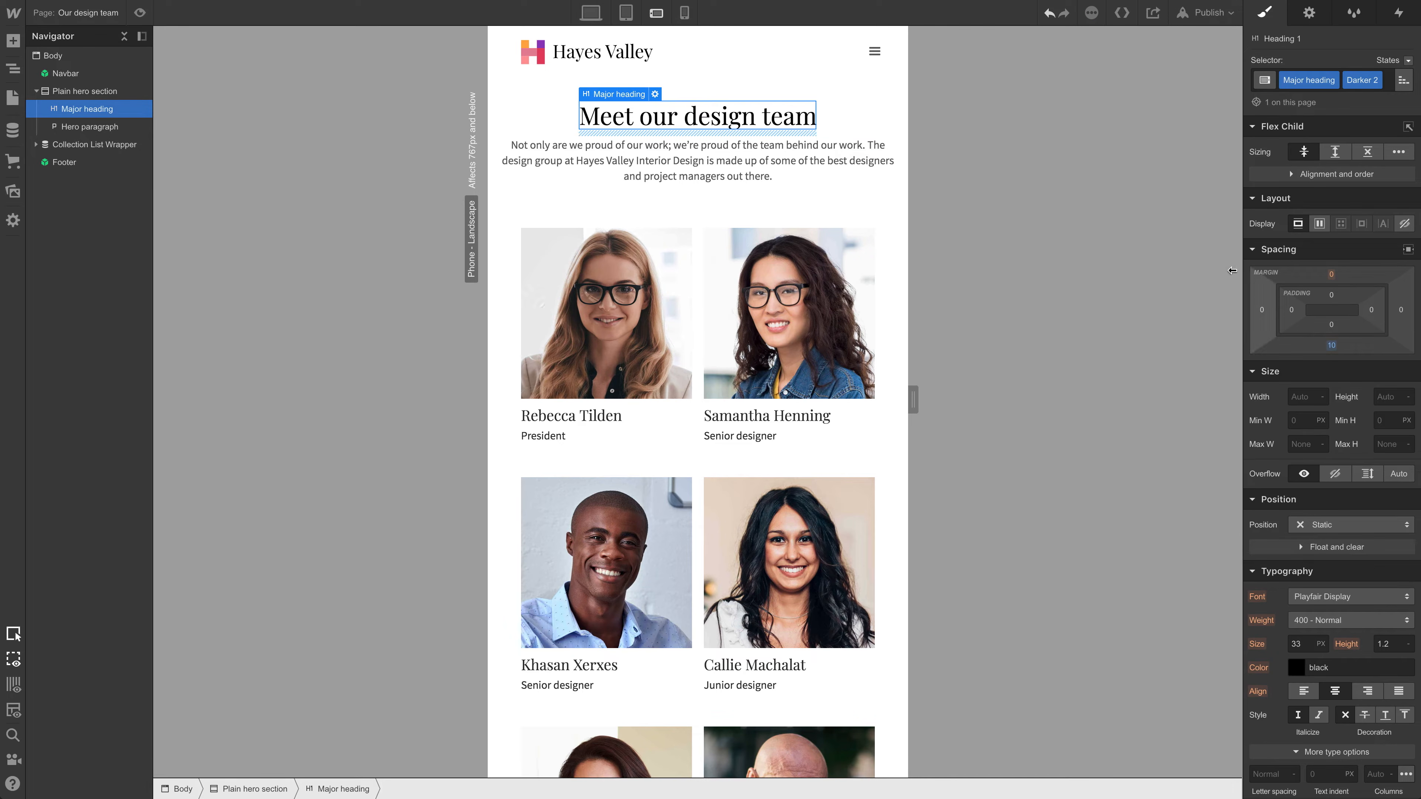
{"action": "left_click", "coordinate": [683, 12]}
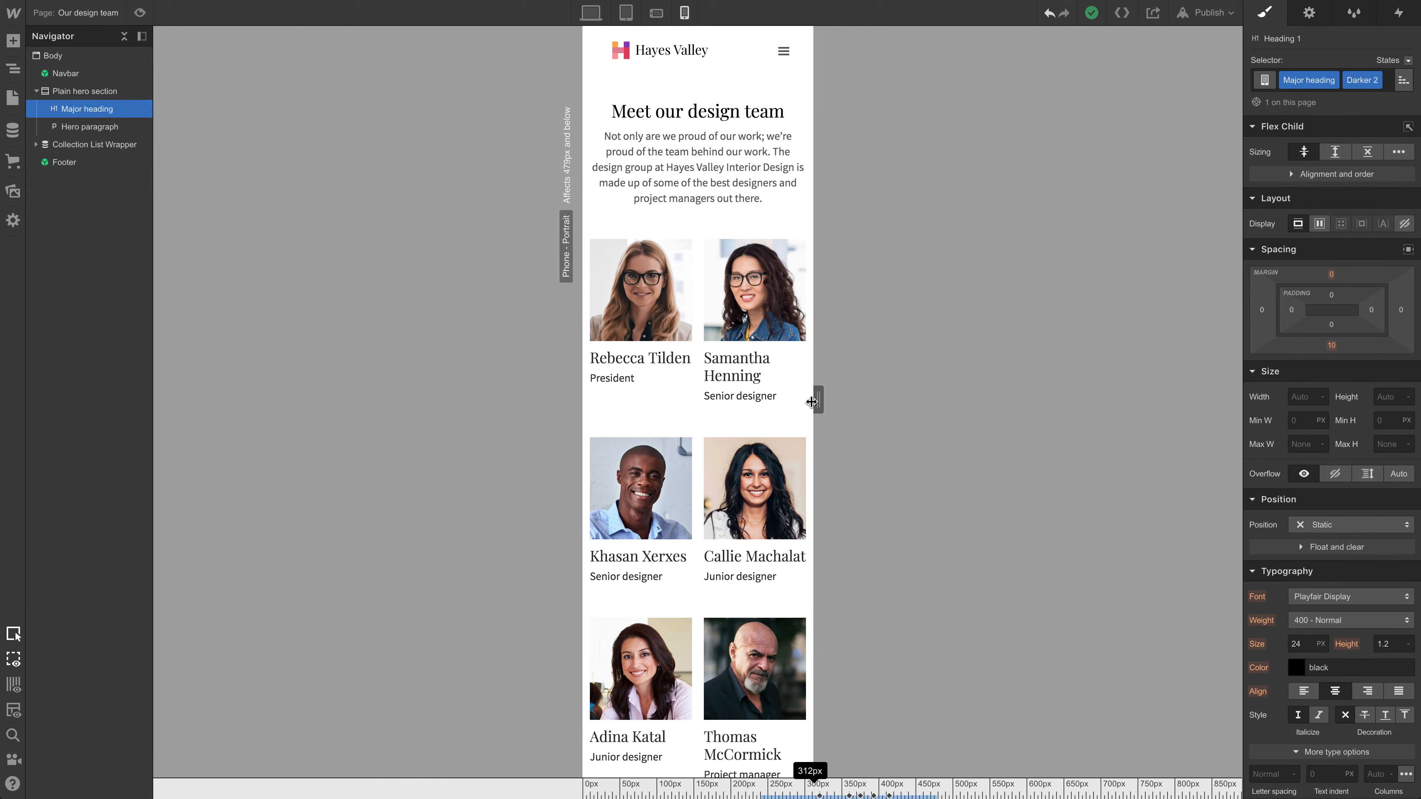
Step: Delete the second column of the team member grid at the phone portrait breakpoint
{"action": "left_click_drag", "start_coordinate": [810, 401], "coordinate": [925, 402]}
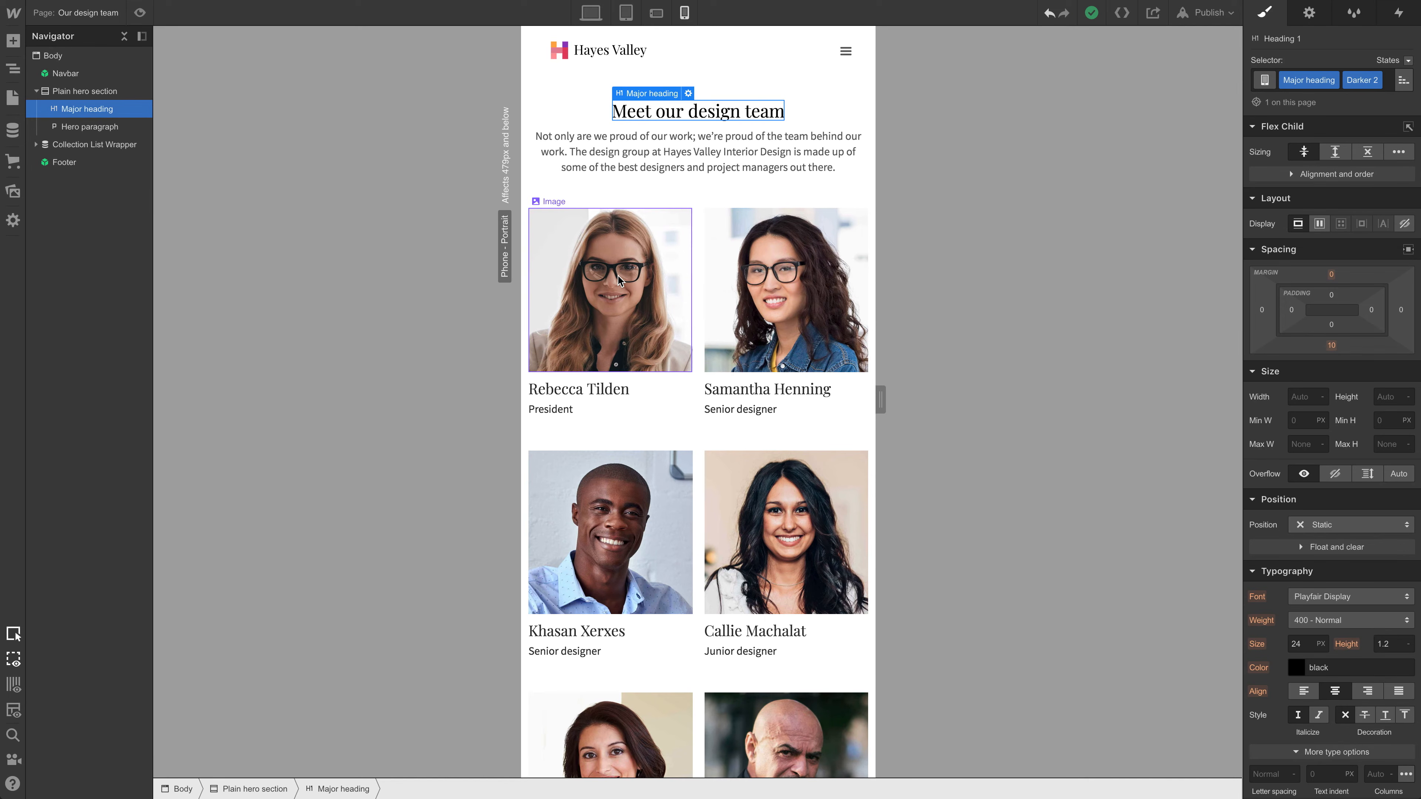
{"action": "left_click", "coordinate": [697, 443]}
{"action": "left_click", "coordinate": [854, 208]}
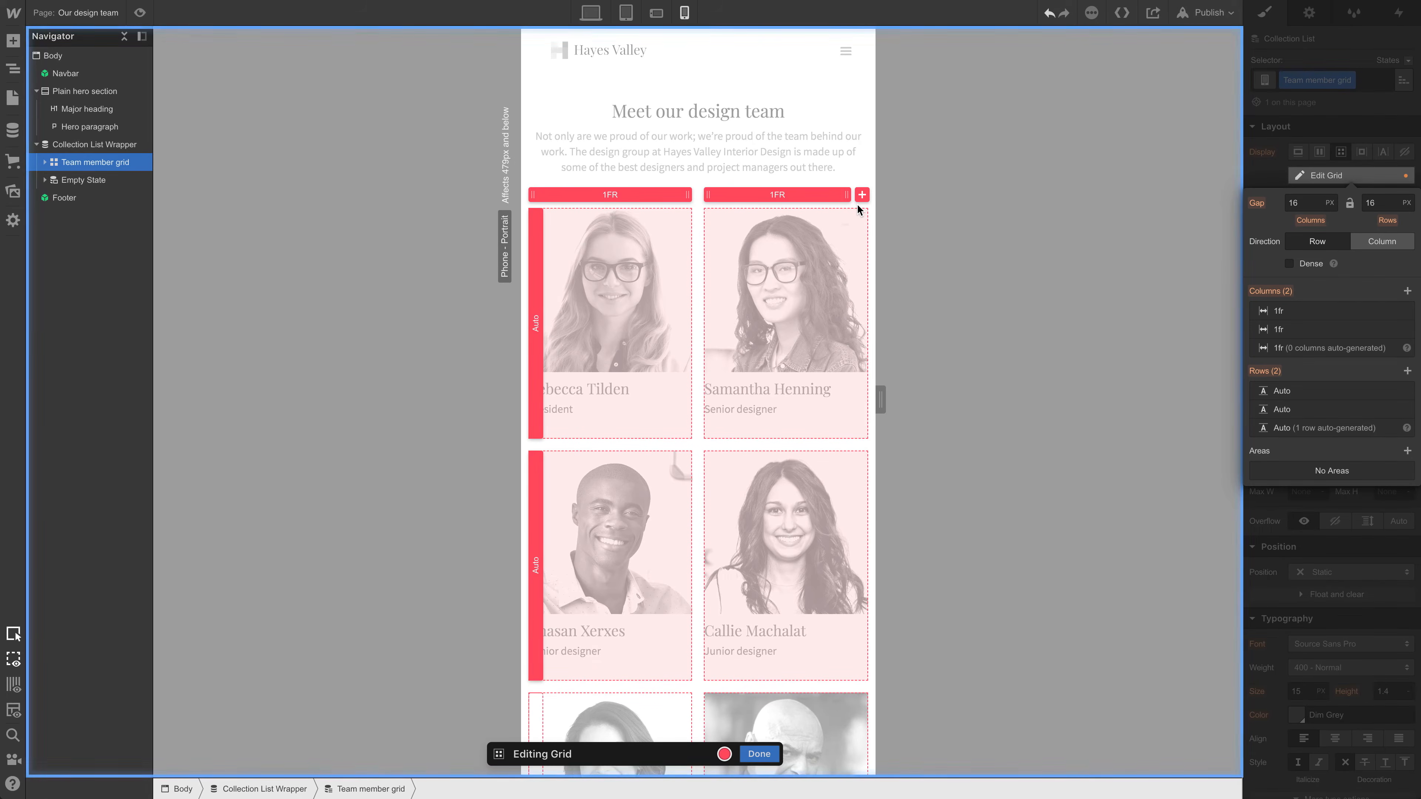
{"action": "right_click", "coordinate": [752, 196]}
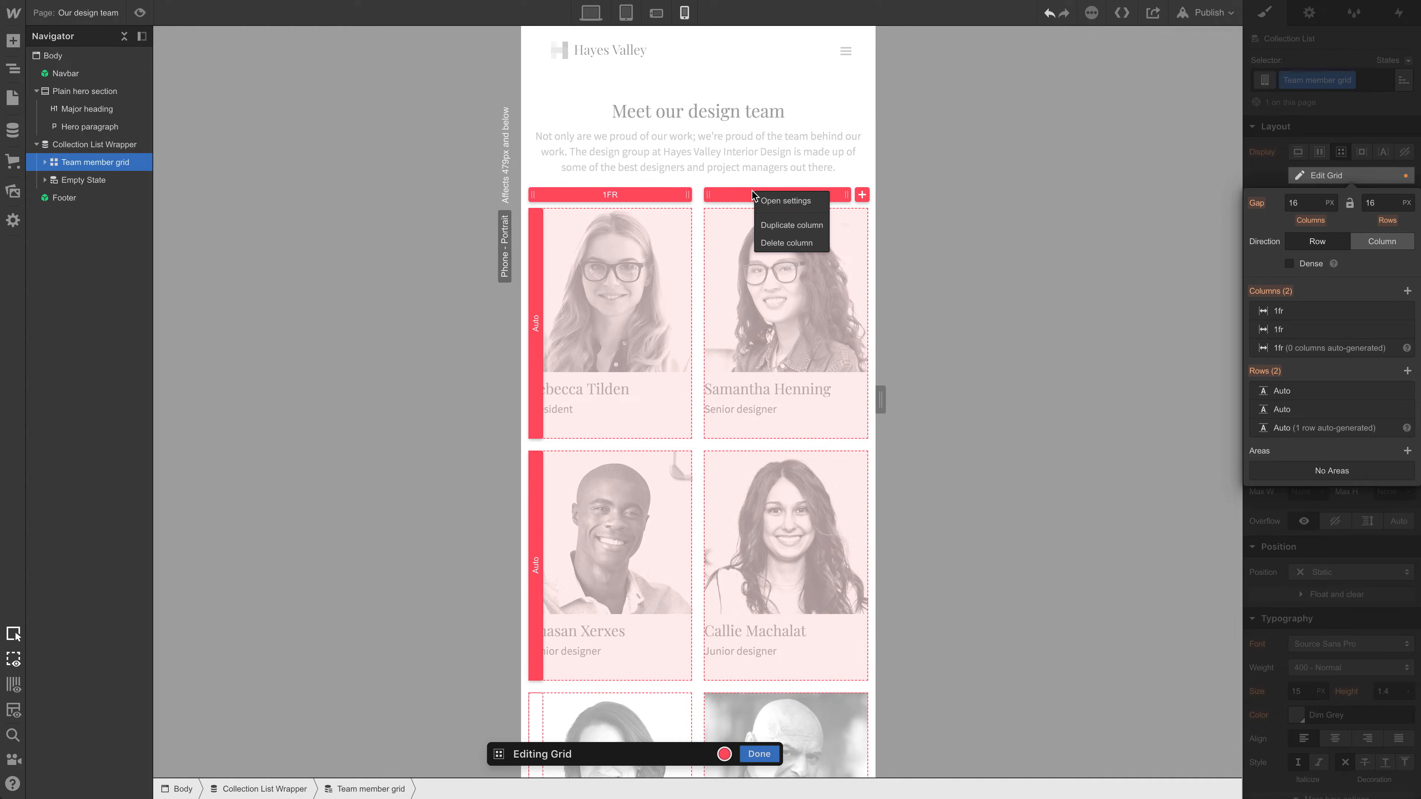
{"action": "left_click", "coordinate": [775, 242]}
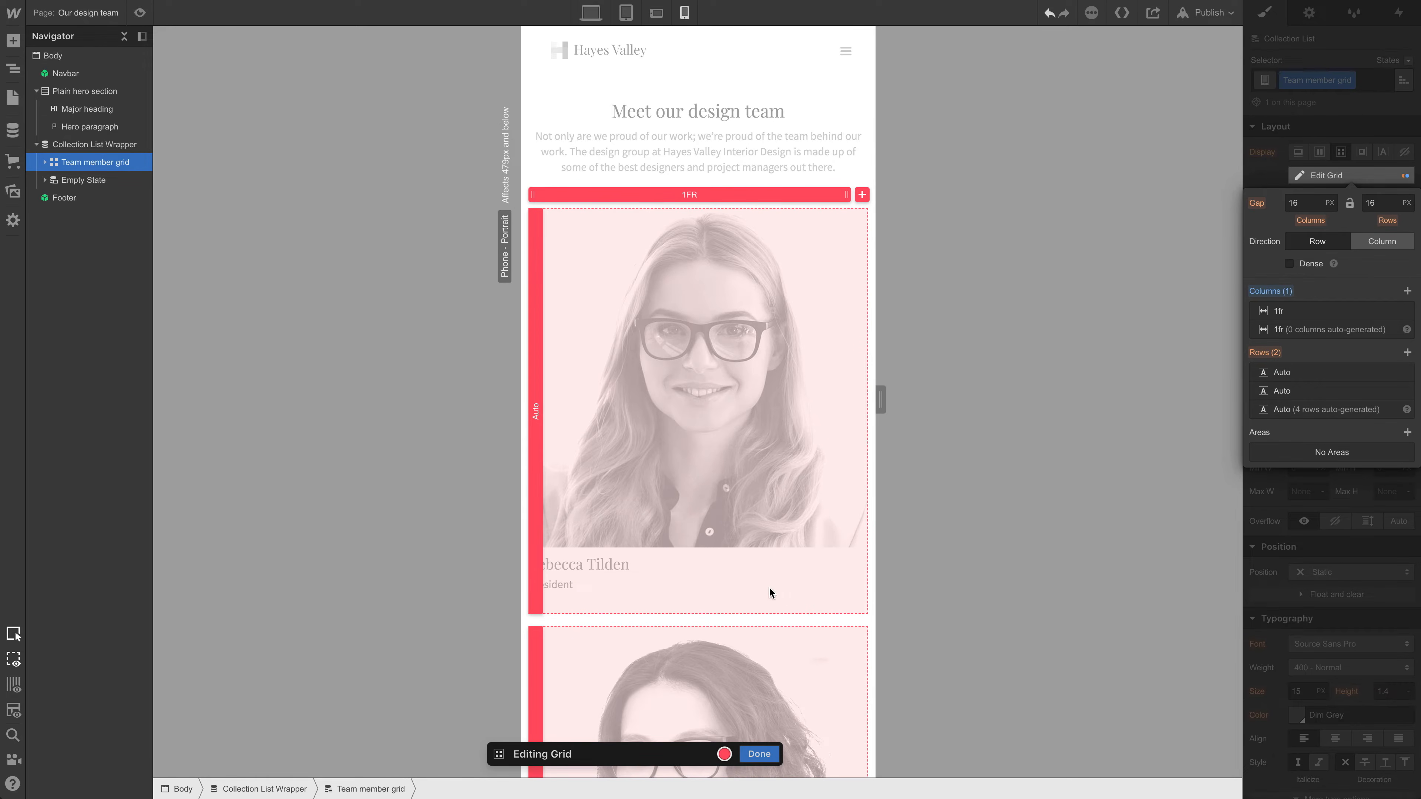
{"action": "left_click", "coordinate": [762, 753]}
Step: Select the first team member's image and compare the grid at the desktop and phone portrait breakpoints
{"action": "left_click", "coordinate": [728, 403]}
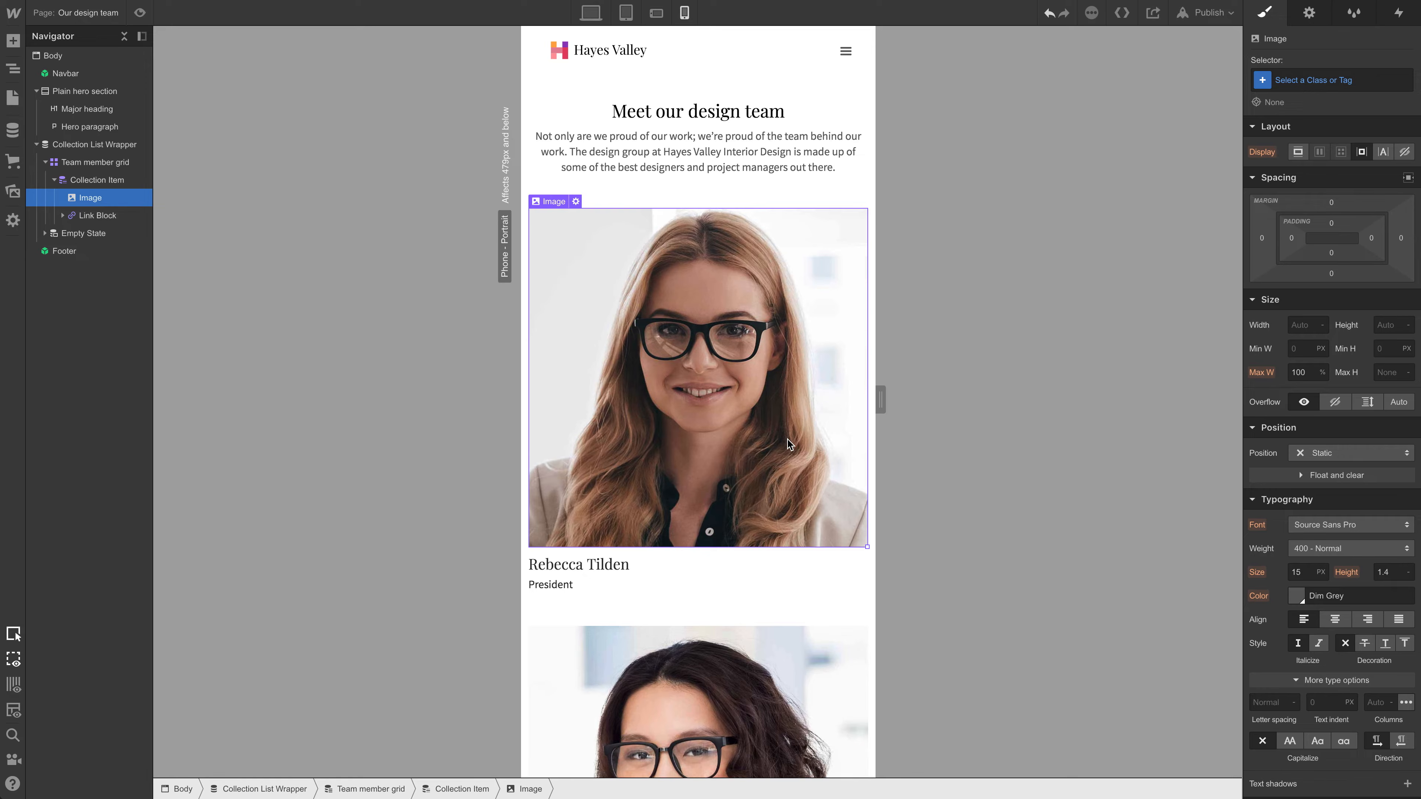
{"action": "scroll", "coordinate": [789, 446], "scroll_direction": "down", "scroll_amount": 3}
{"action": "left_click", "coordinate": [590, 12]}
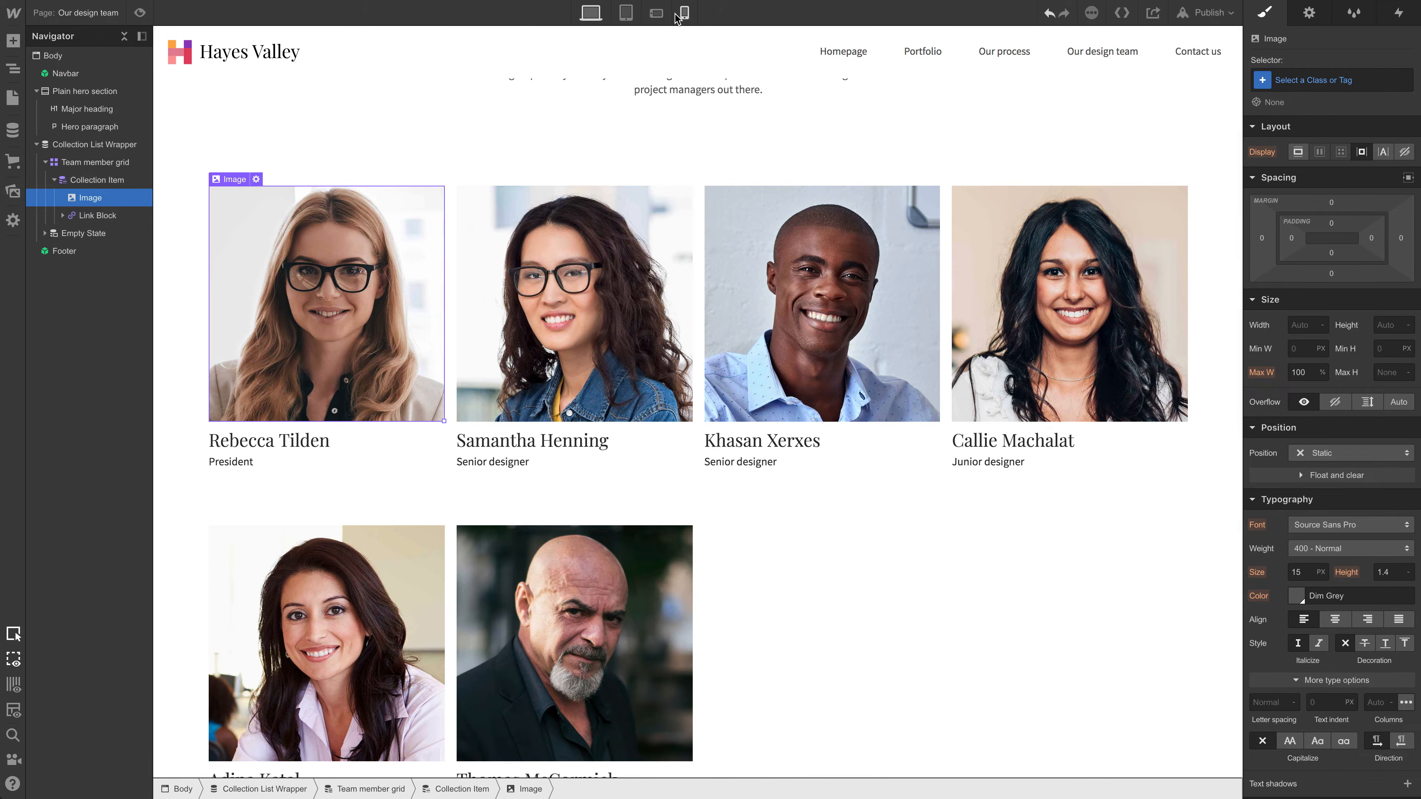
{"action": "left_click", "coordinate": [682, 13]}
Step: Try the existing Team member image class on the selected team member image, and remove it from the image
{"action": "left_click", "coordinate": [1331, 82]}
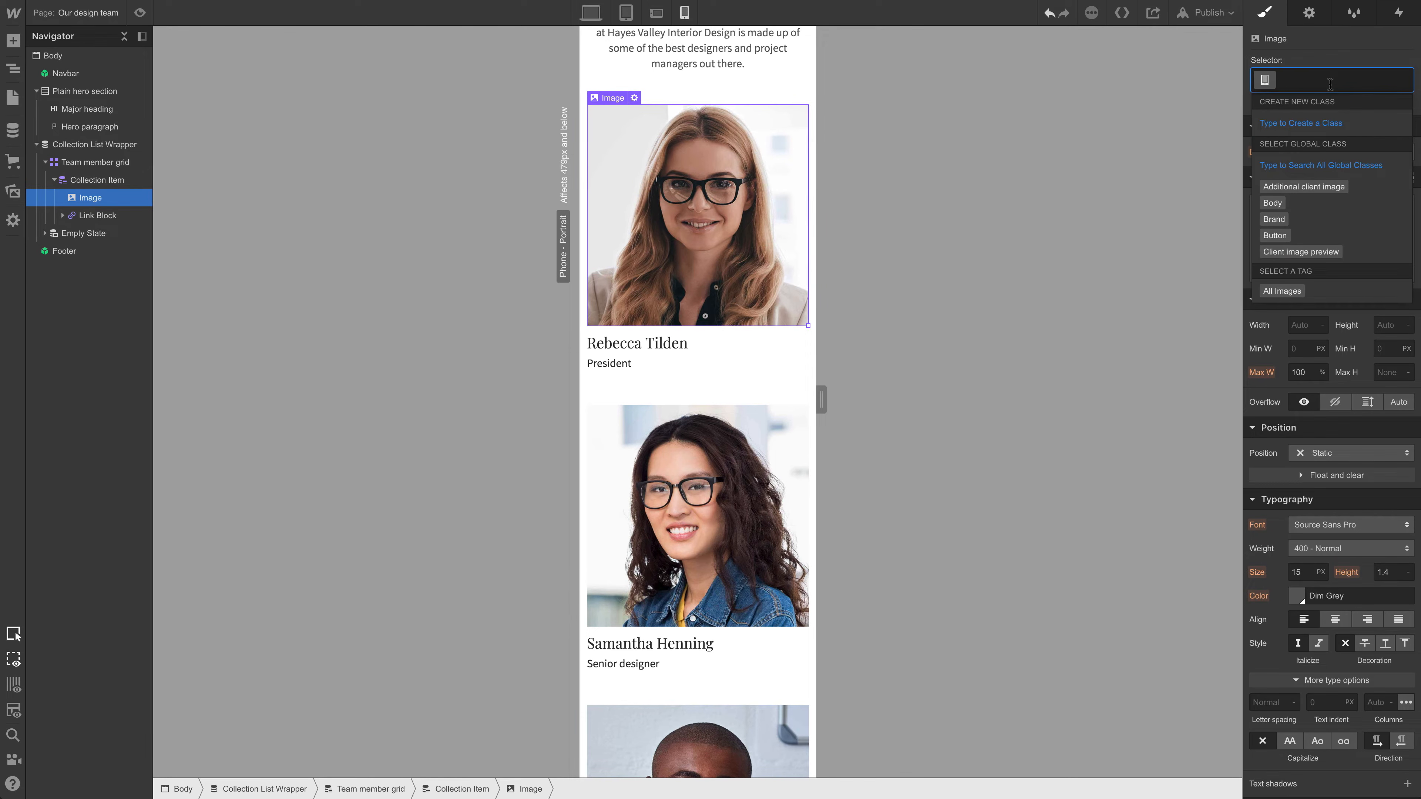
{"action": "type", "text": "Team member"}
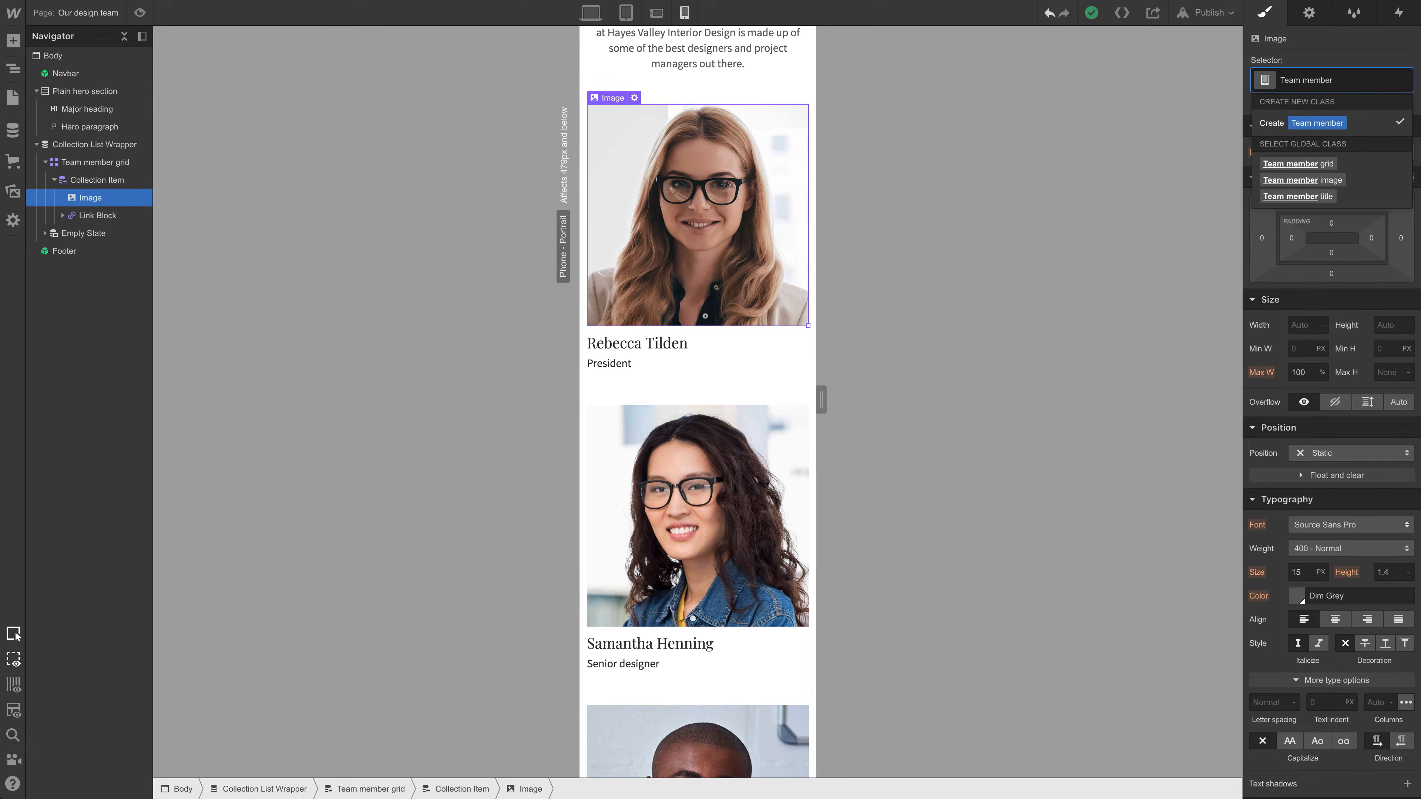
{"action": "left_click", "coordinate": [1337, 180]}
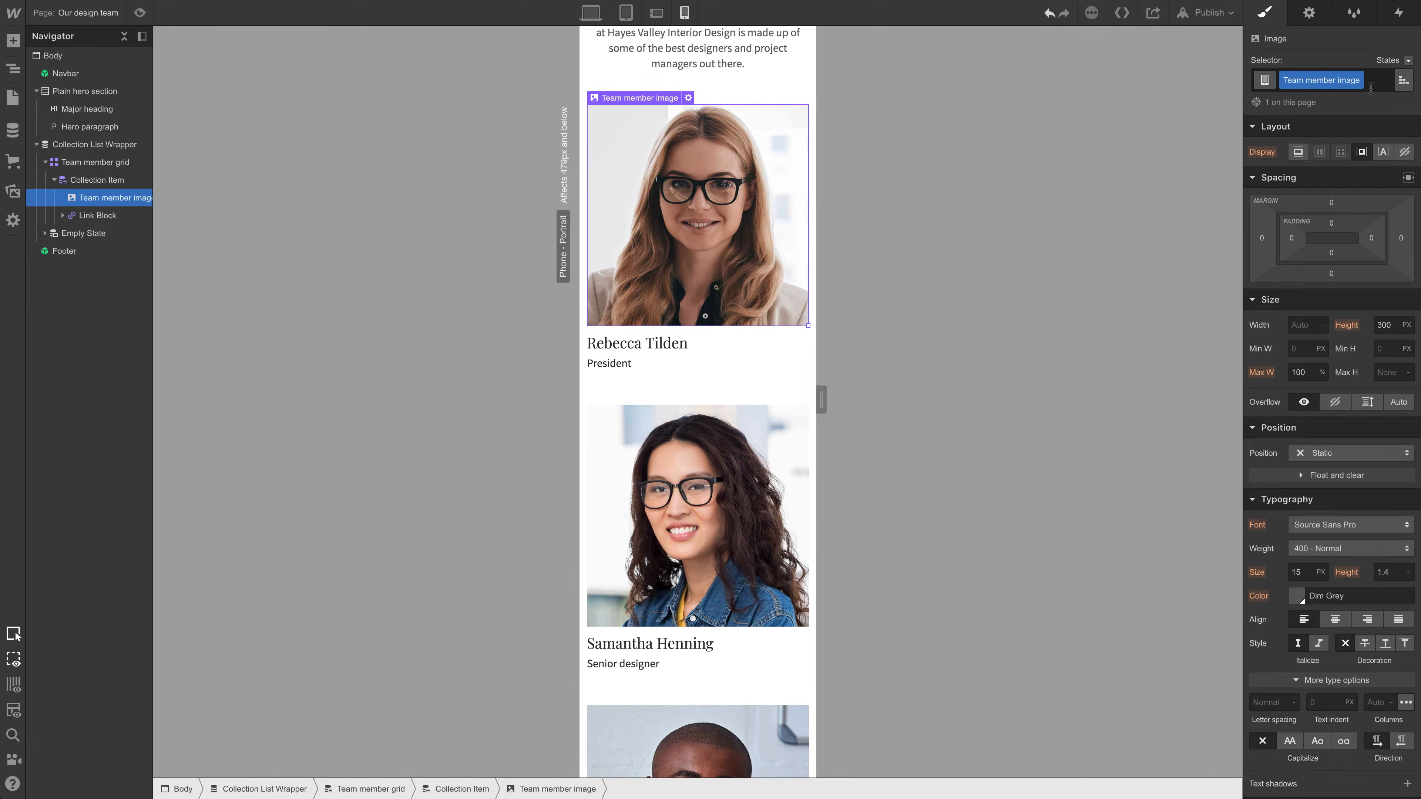
{"action": "key", "text": "BackSpace"}
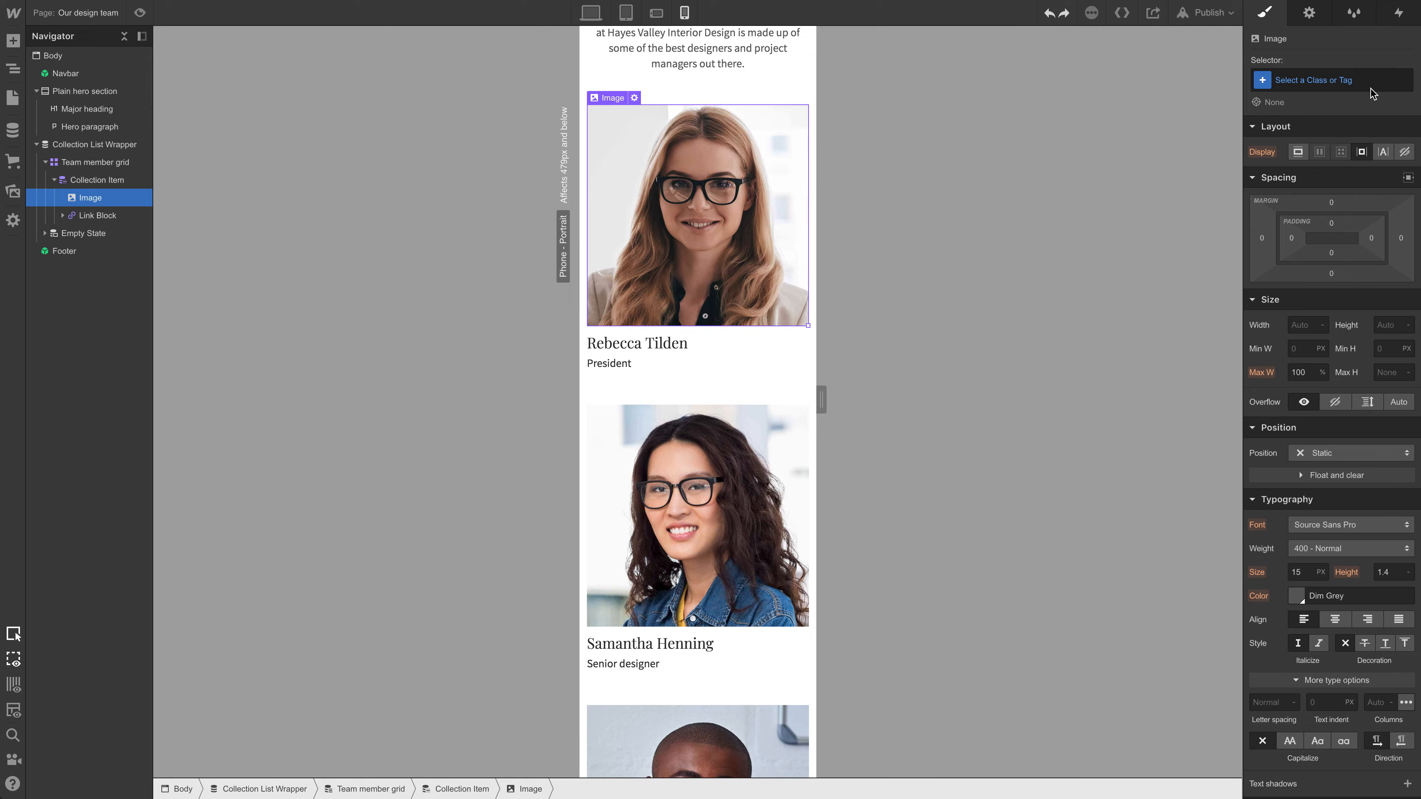
Step: Clean up the unused styles by removing the Team member image class from the project
{"action": "left_click", "coordinate": [1354, 14]}
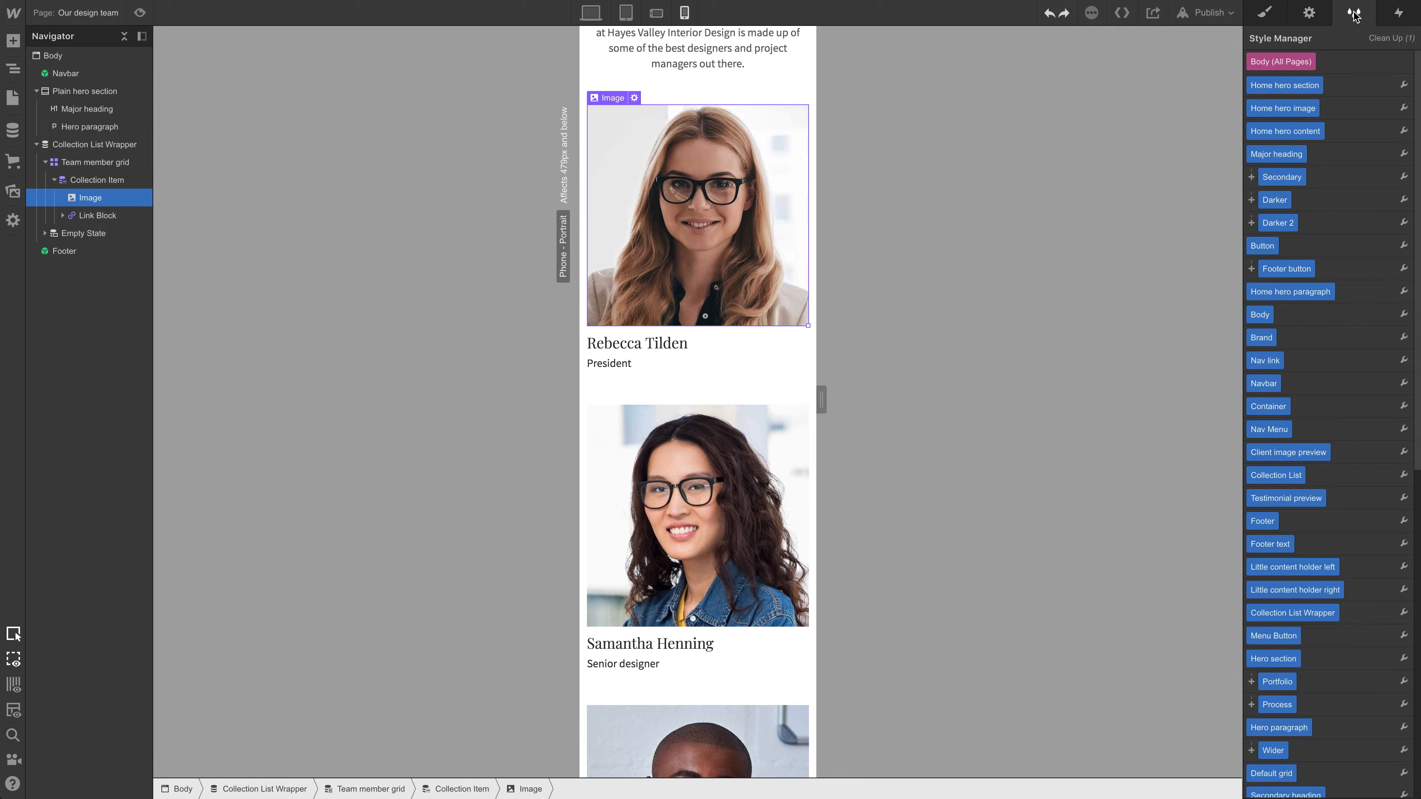
{"action": "left_click", "coordinate": [1392, 40]}
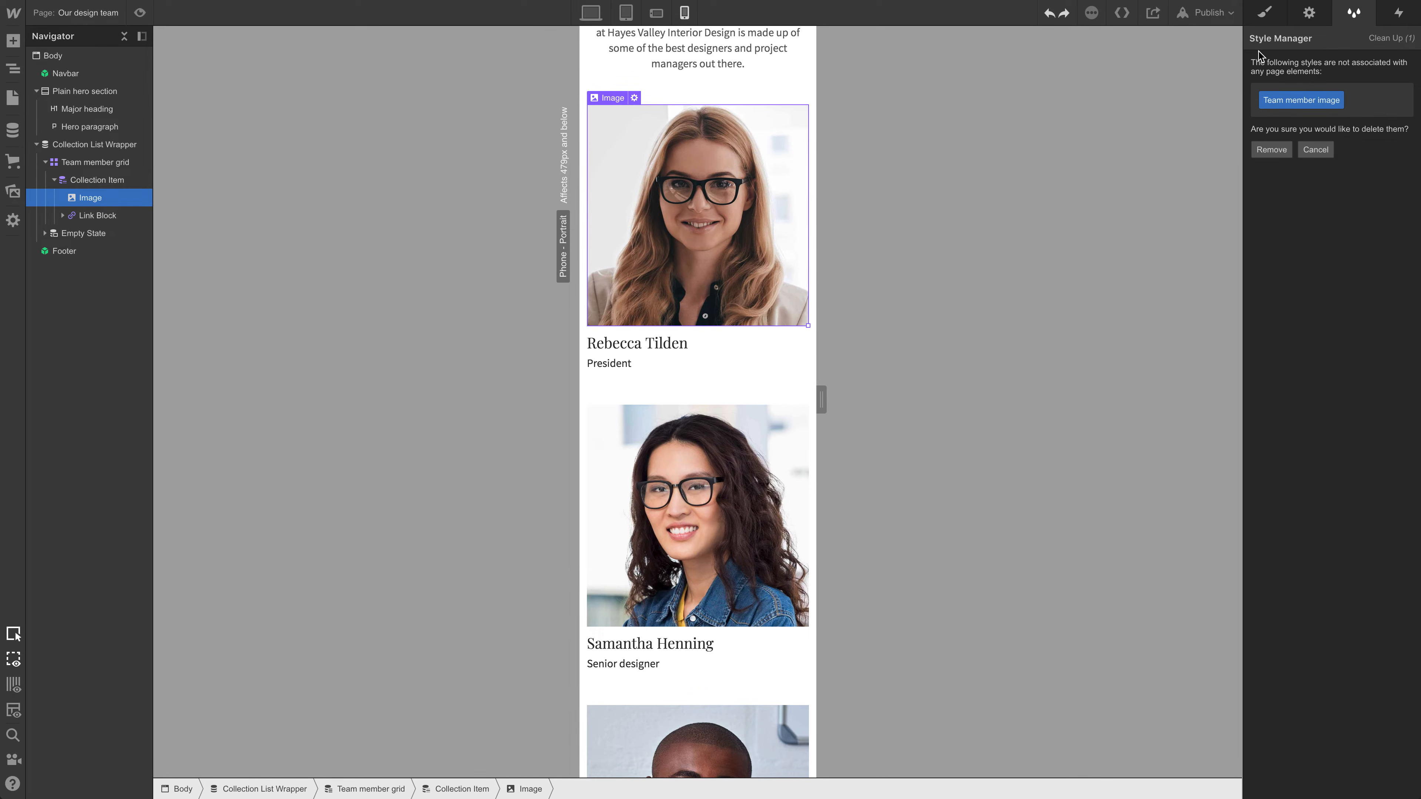
{"action": "left_click", "coordinate": [1267, 150]}
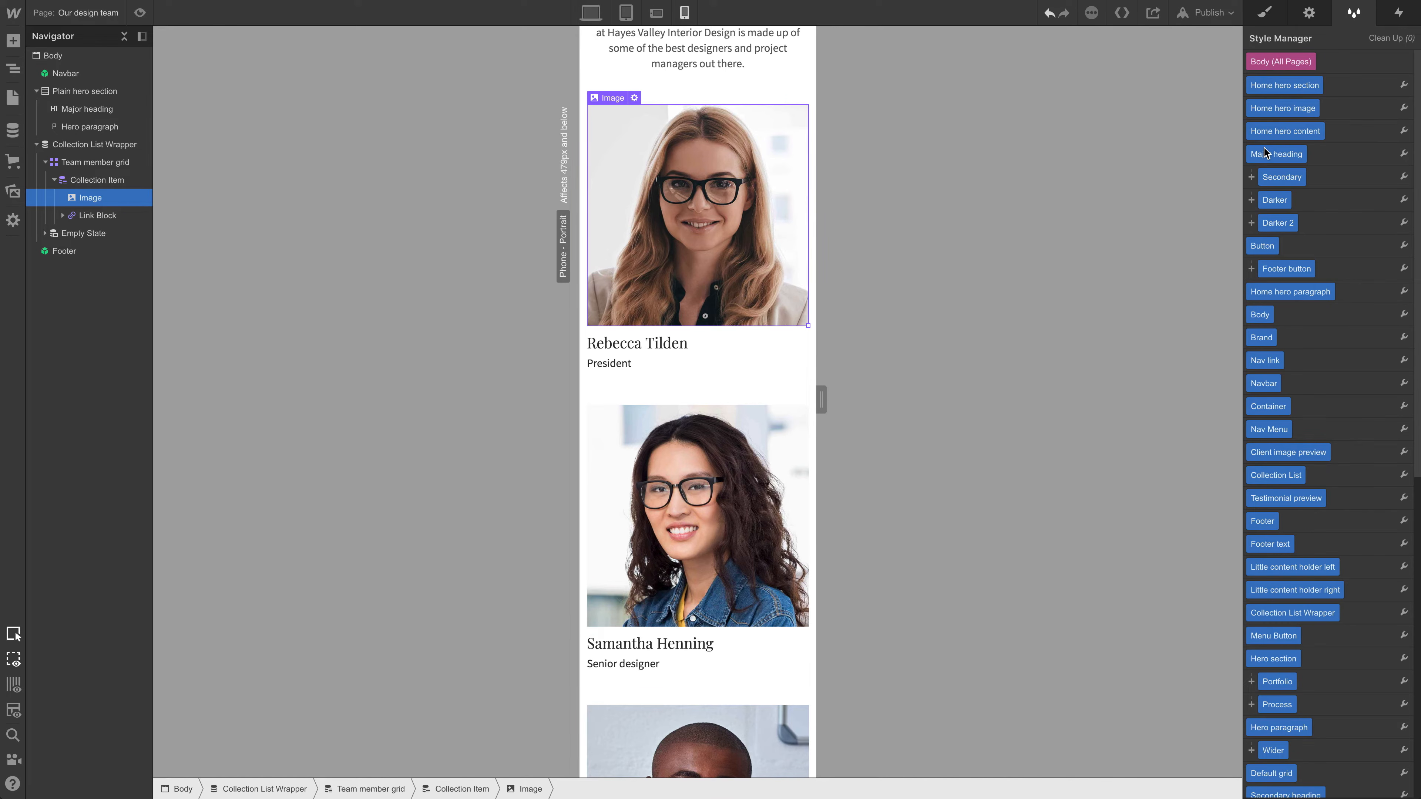
Step: Create a new Team member image class on the selected image and set its maximum width to 50% at phone portrait
{"action": "left_click", "coordinate": [1264, 16]}
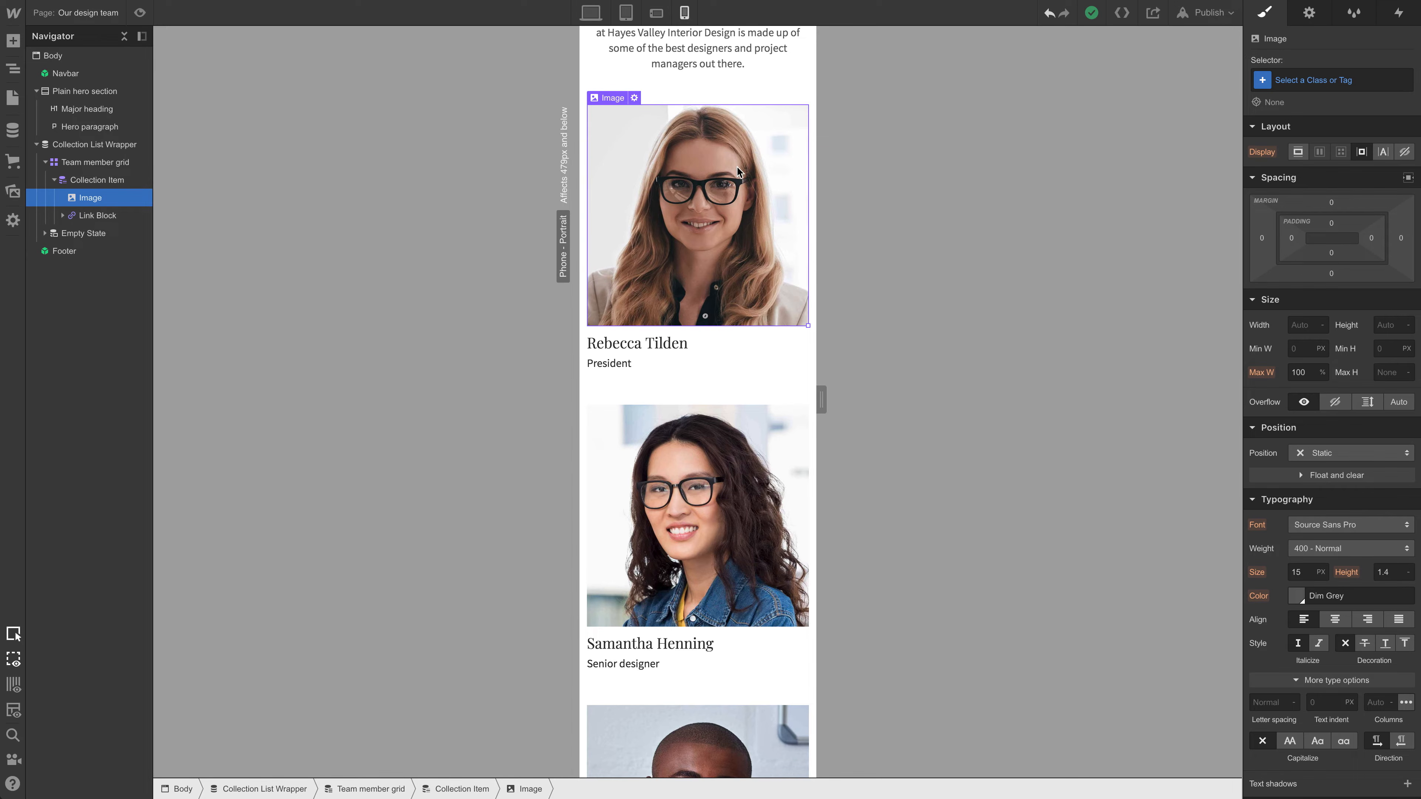
{"action": "left_click", "coordinate": [1313, 79]}
{"action": "type", "text": "Tea"}
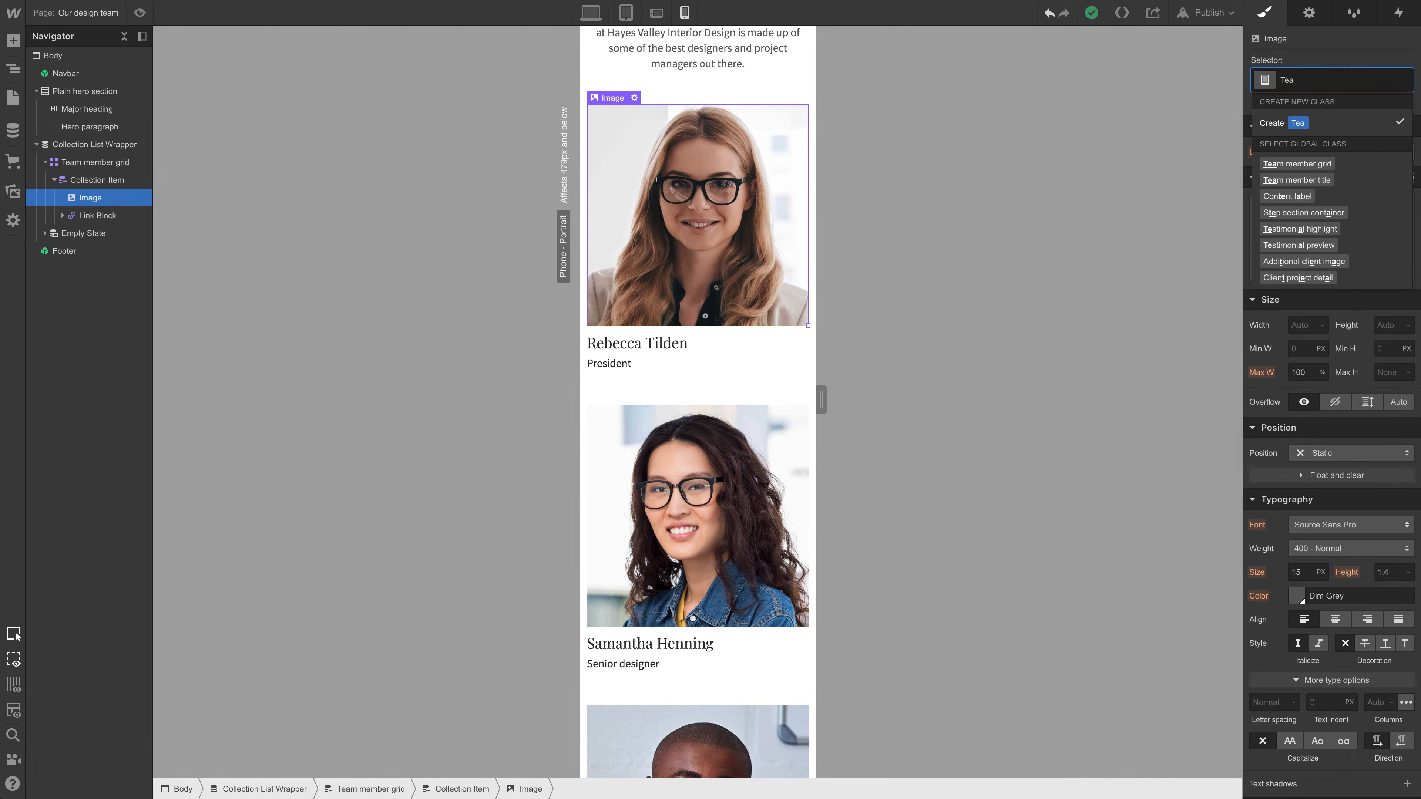
{"action": "type", "text": "m member image"}
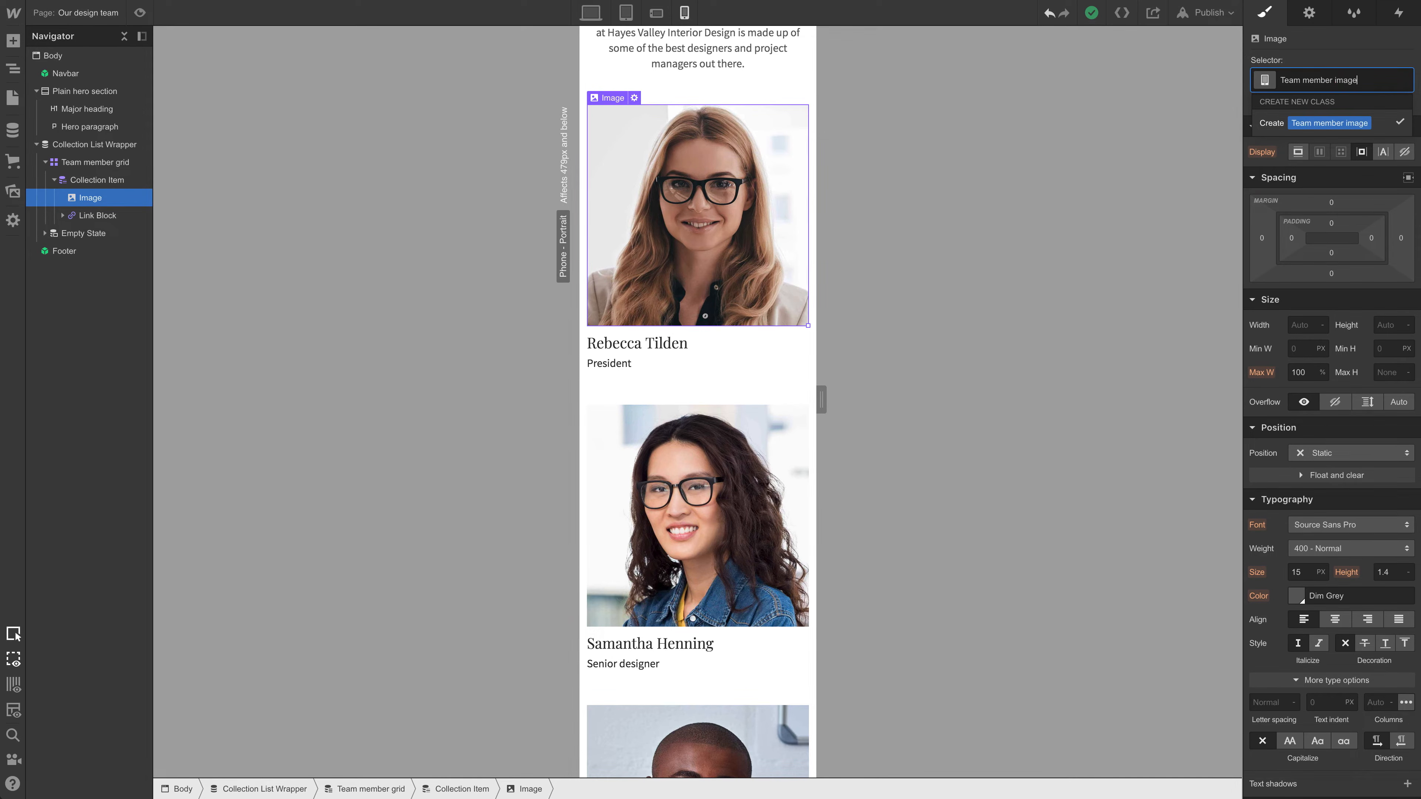
{"action": "key", "text": "Return"}
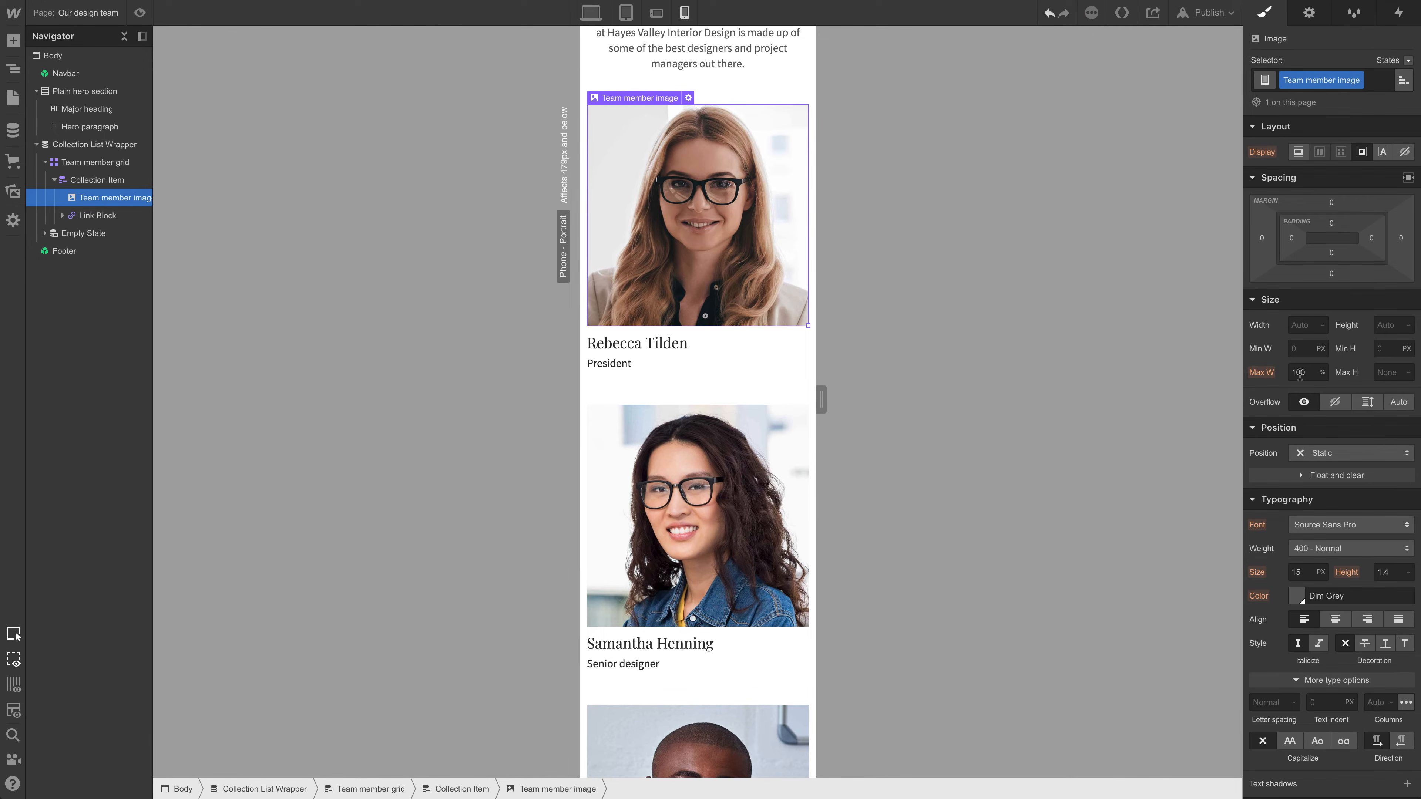
{"action": "type", "text": "50"}
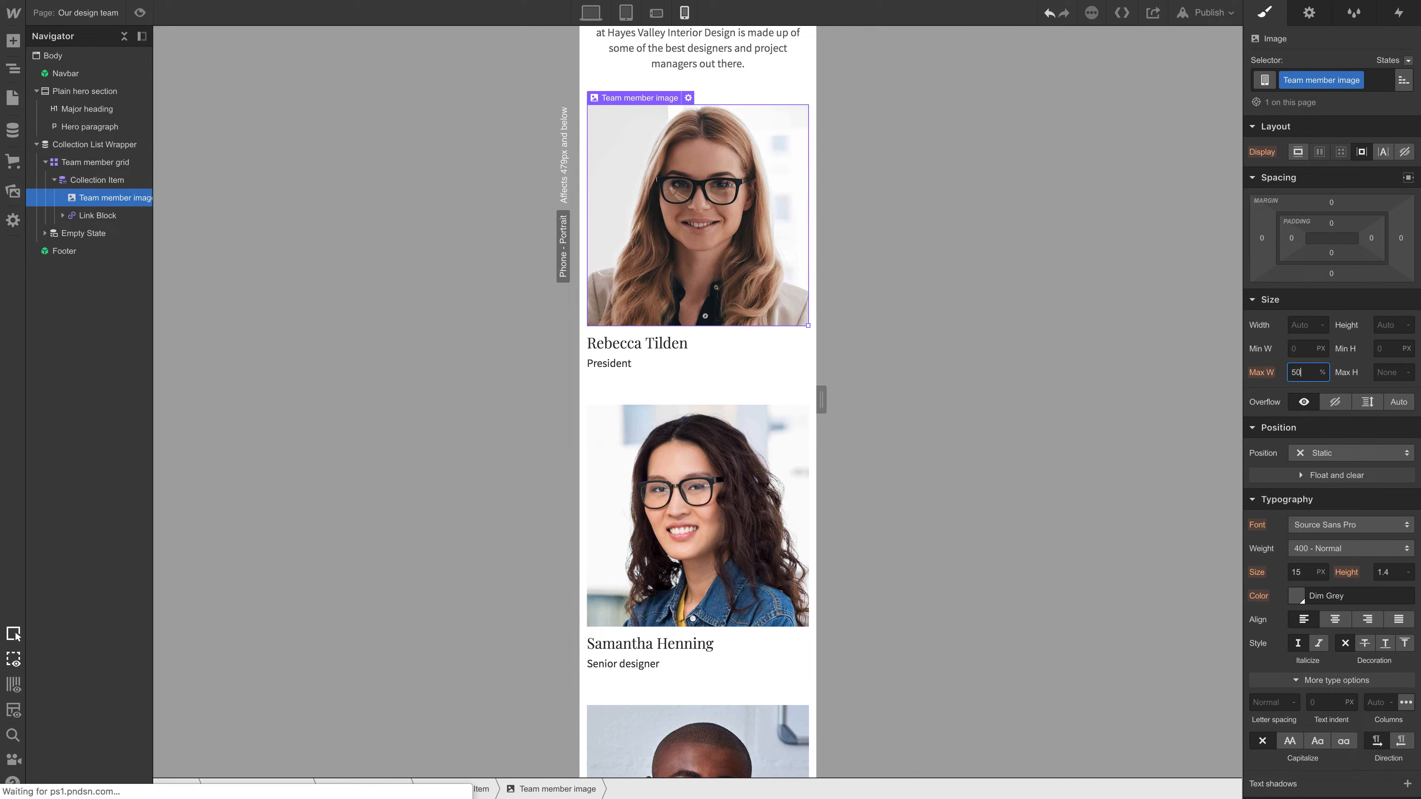
Step: Give the first collection item a new Team member collection item class and set its display to flex at phone portrait
{"action": "left_click", "coordinate": [728, 143]}
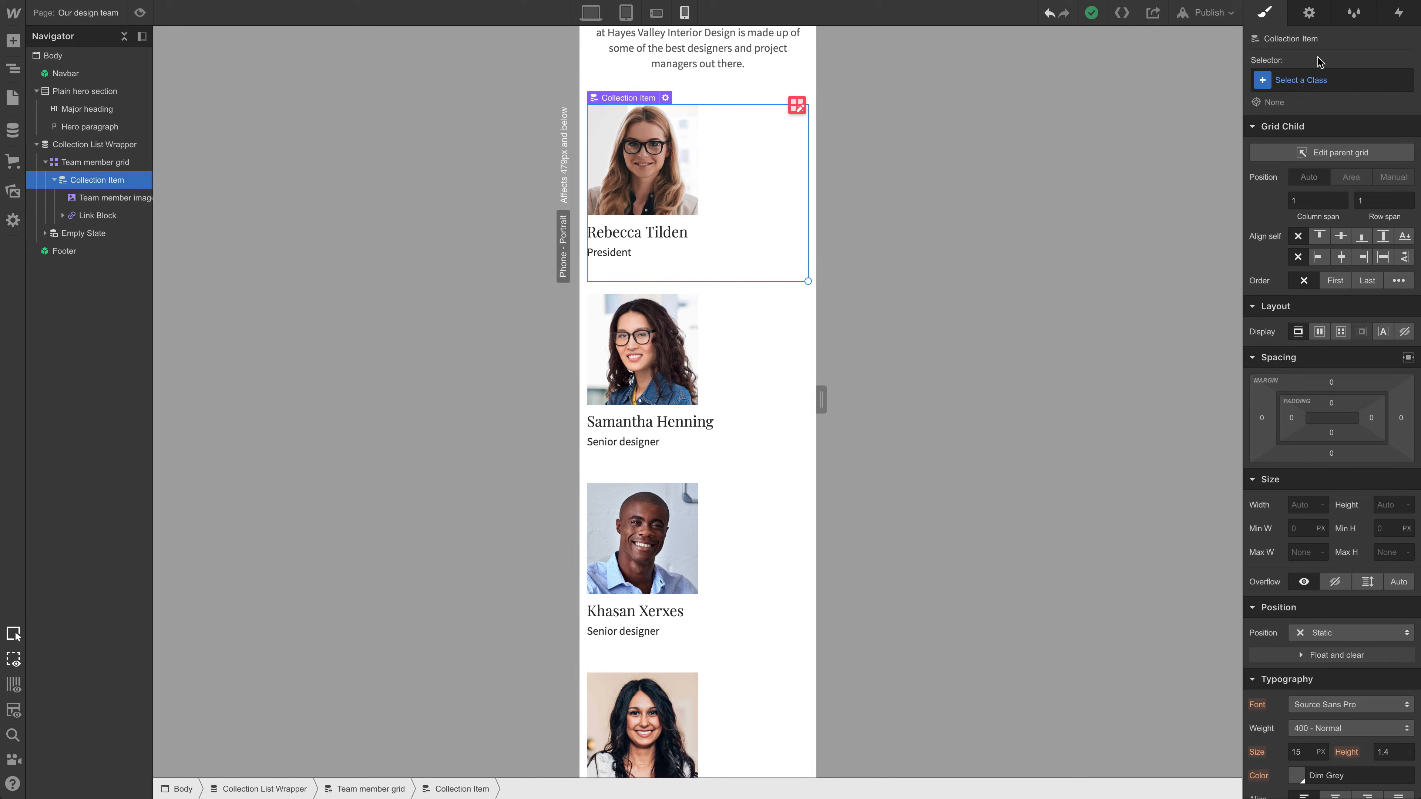
{"action": "left_click", "coordinate": [1309, 77]}
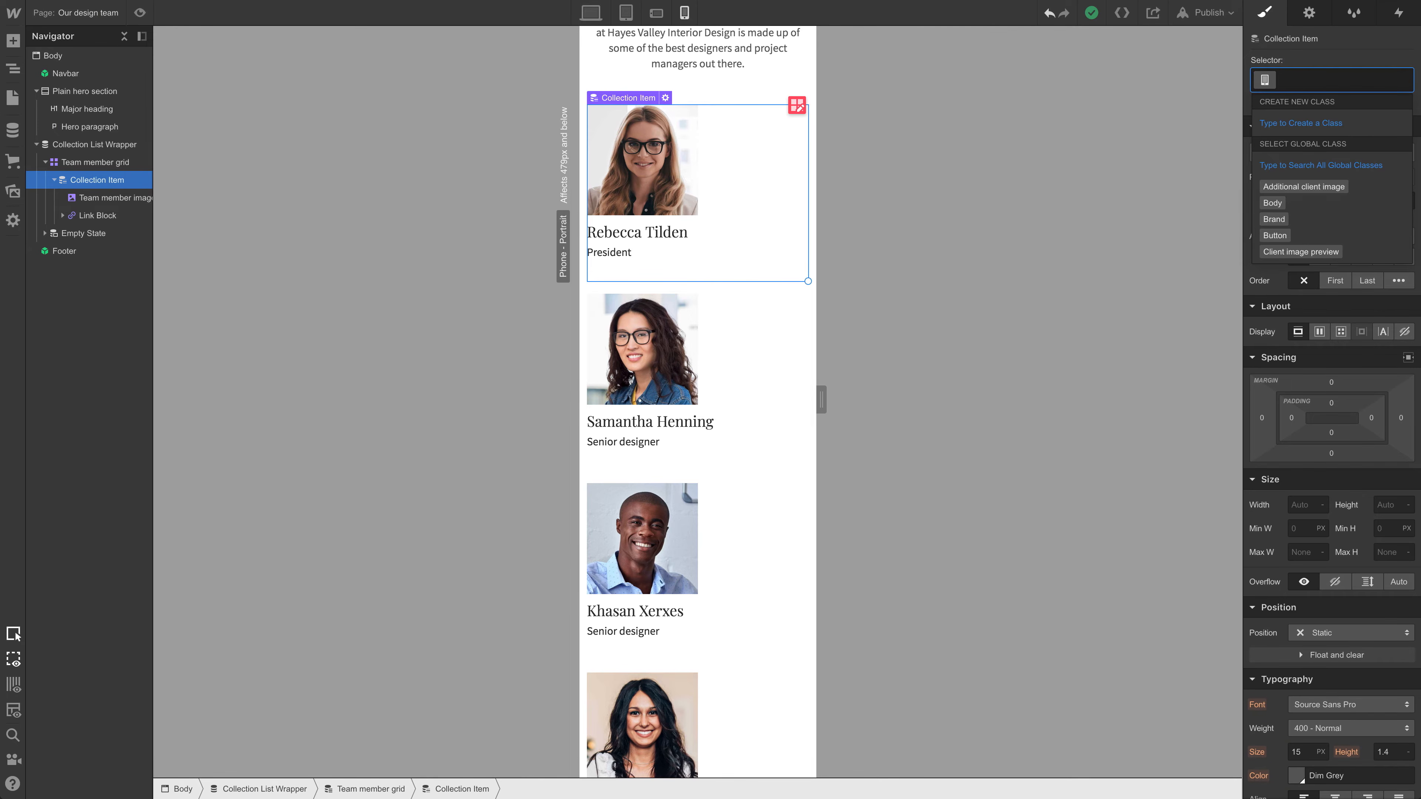
{"action": "type", "text": "Team member collection item"}
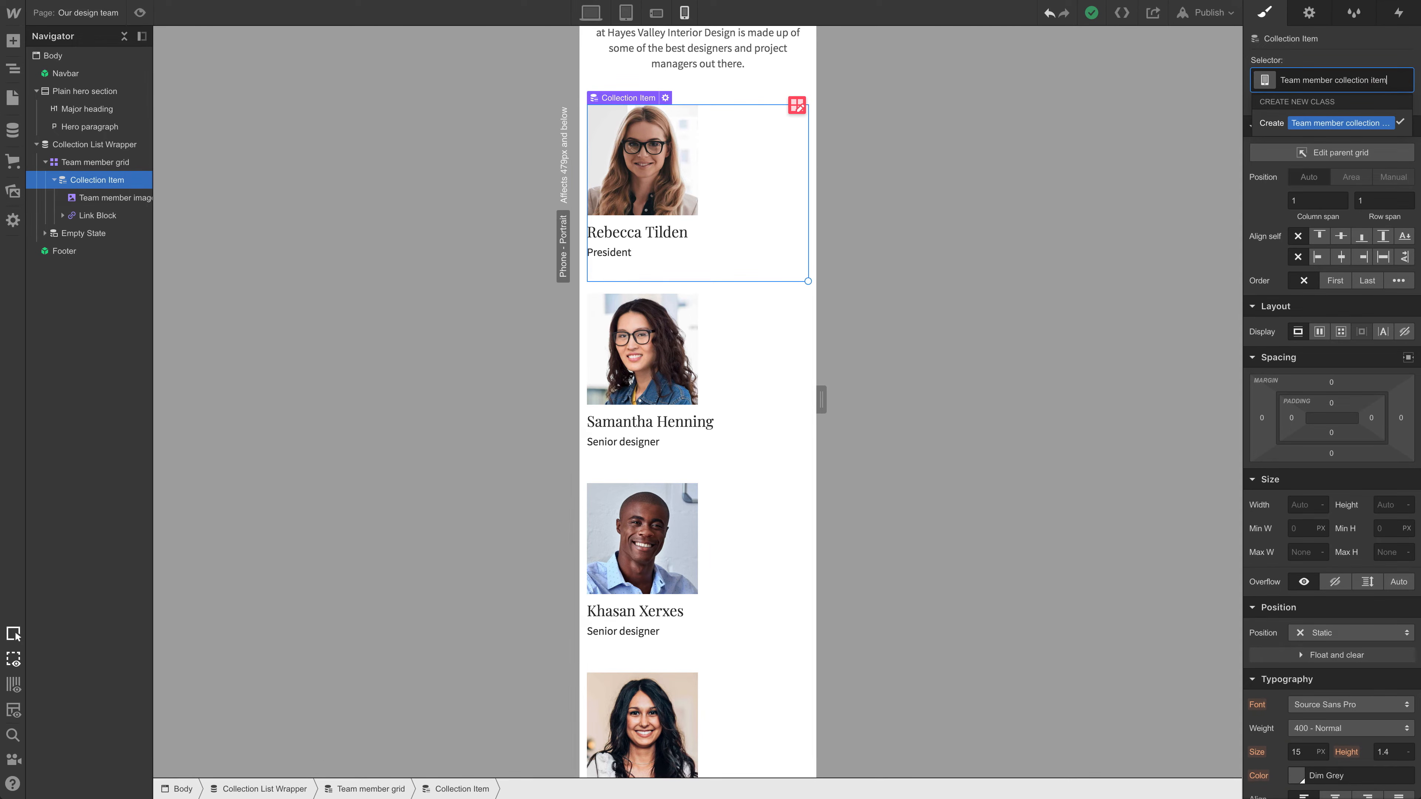
{"action": "key", "text": "Return"}
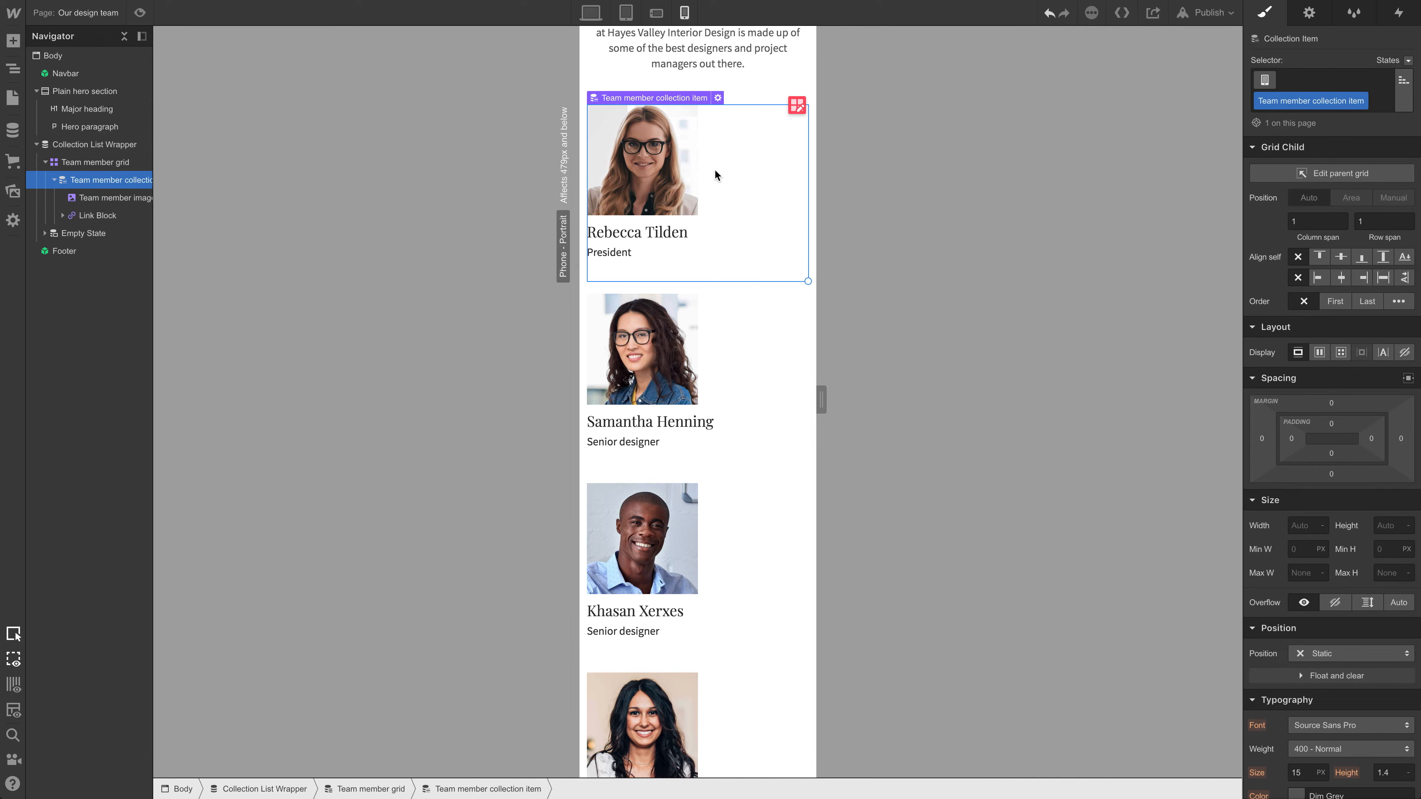
{"action": "left_click", "coordinate": [1320, 352]}
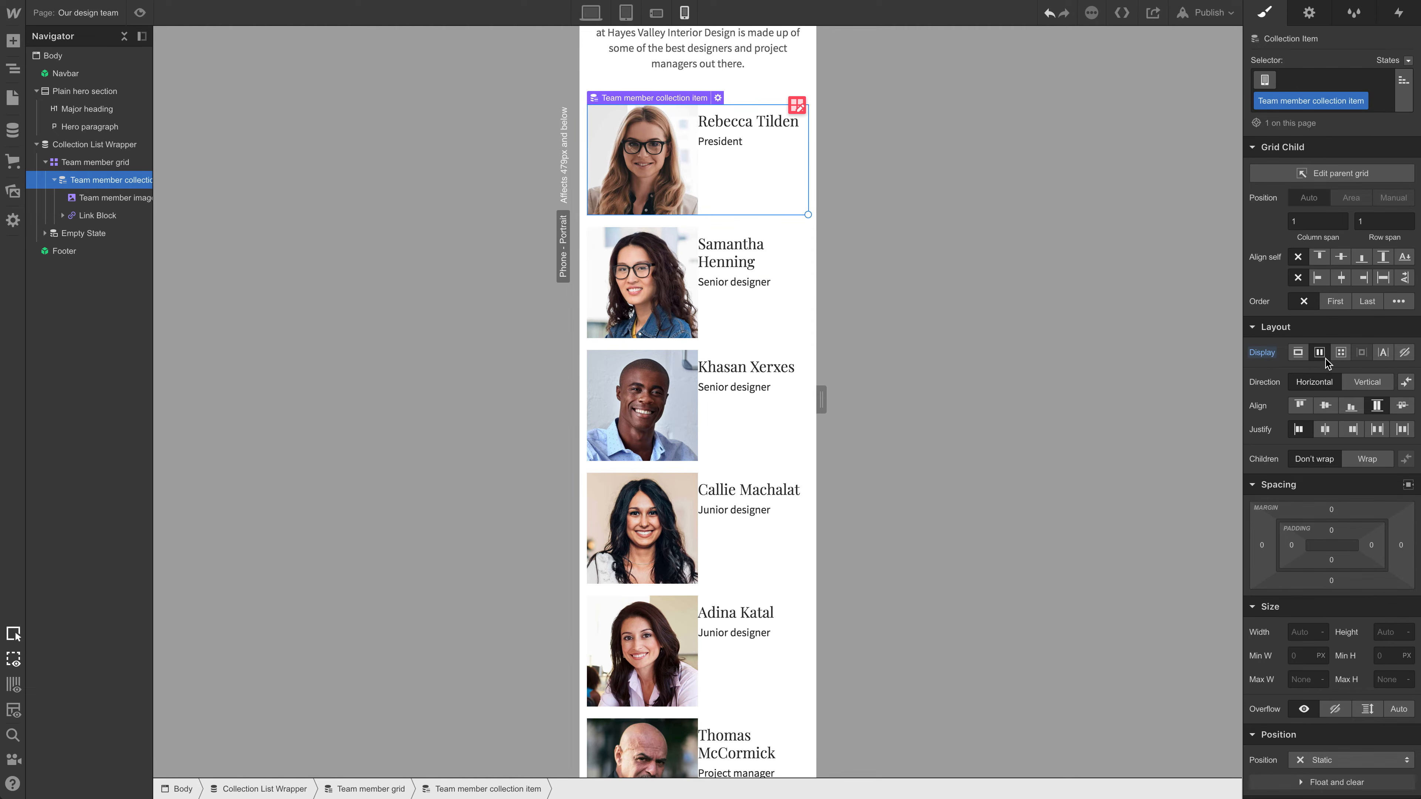
Step: Set the Team member collection item's flex direction to vertical and center-align its children at phone portrait
{"action": "left_click", "coordinate": [1354, 379]}
{"action": "left_click", "coordinate": [1329, 411]}
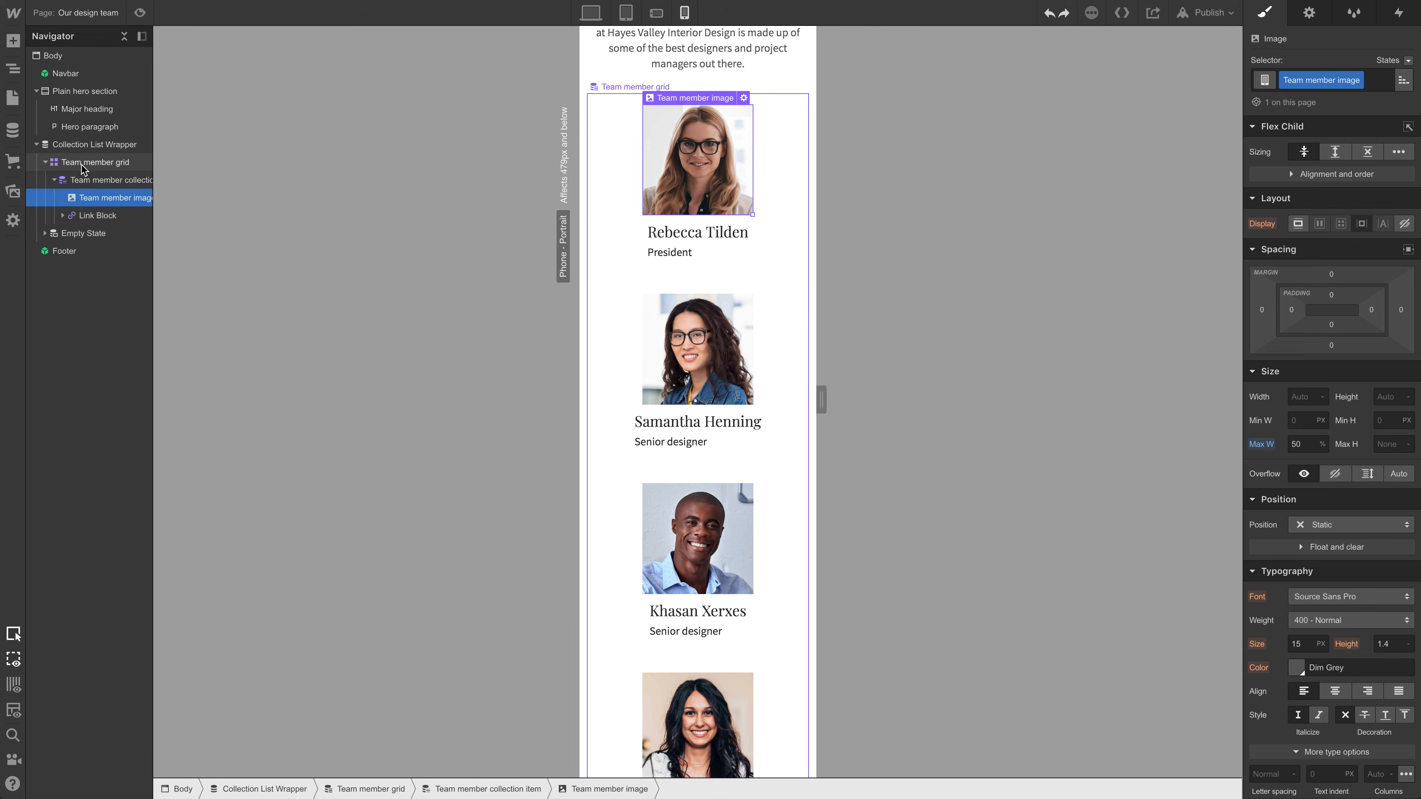
{"action": "left_click", "coordinate": [96, 181]}
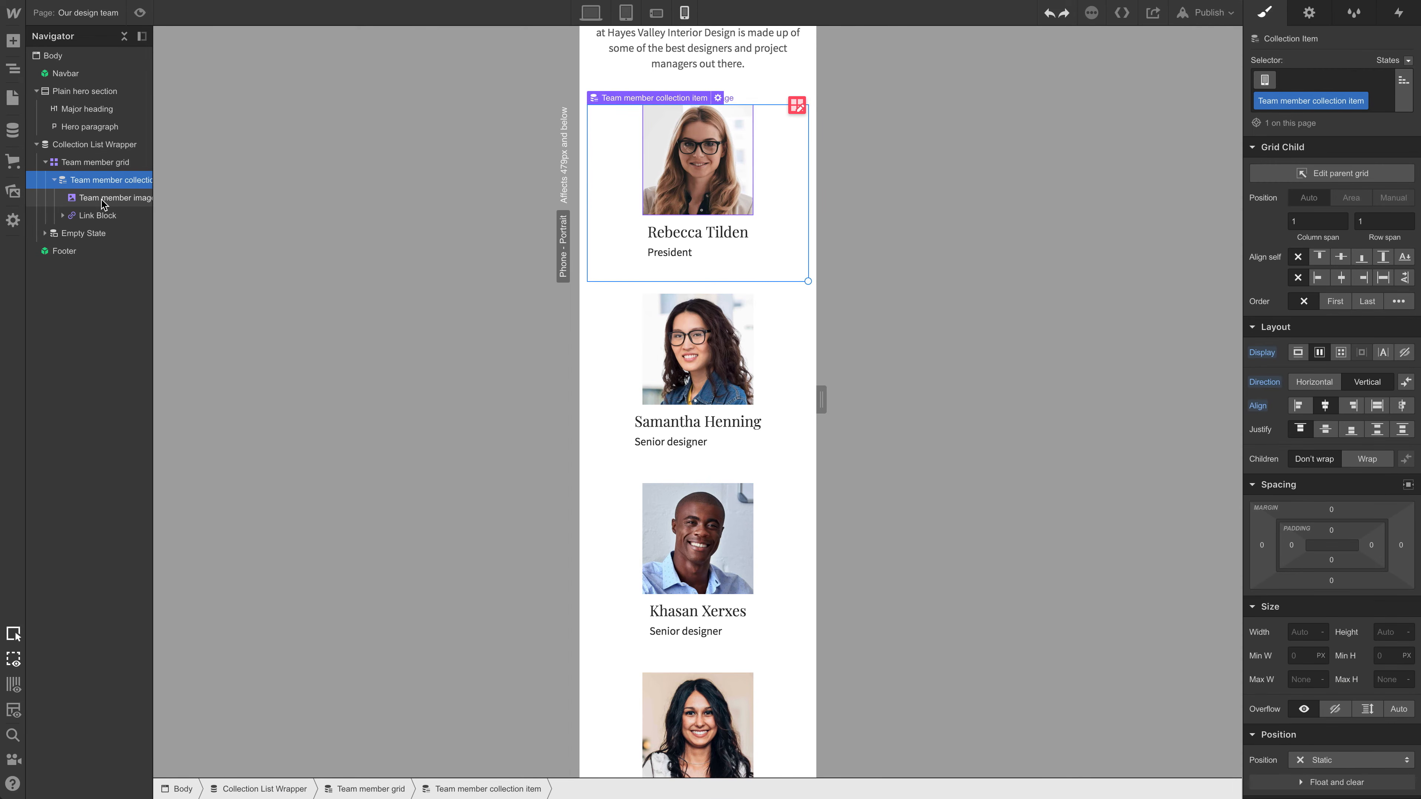
Step: At the desktop breakpoint, move the Team member image inside the Link Block, above the secondary heading
{"action": "left_click", "coordinate": [71, 216]}
{"action": "left_click", "coordinate": [63, 216]}
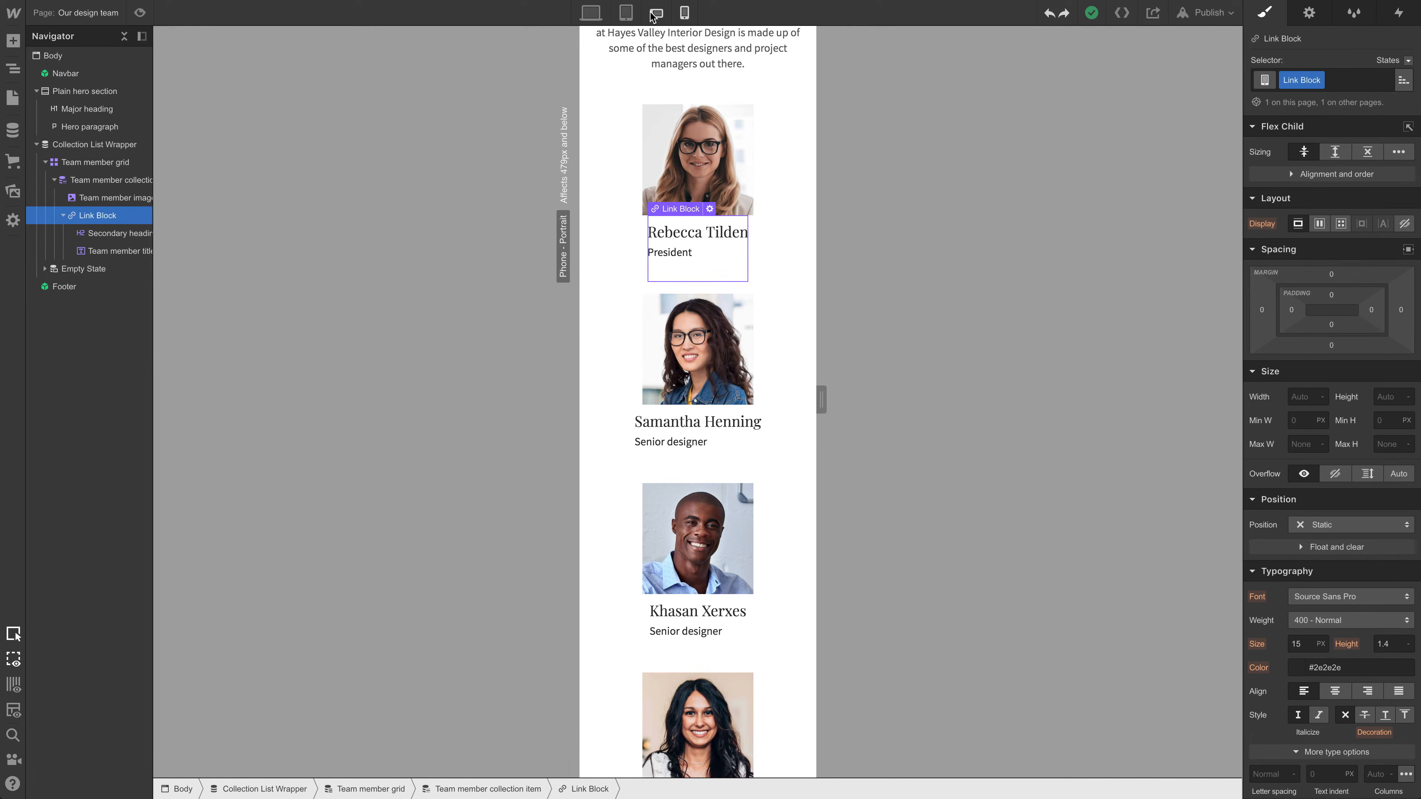
{"action": "left_click", "coordinate": [591, 13]}
{"action": "left_click", "coordinate": [114, 199]}
{"action": "left_click_drag", "start_coordinate": [113, 201], "coordinate": [113, 222]}
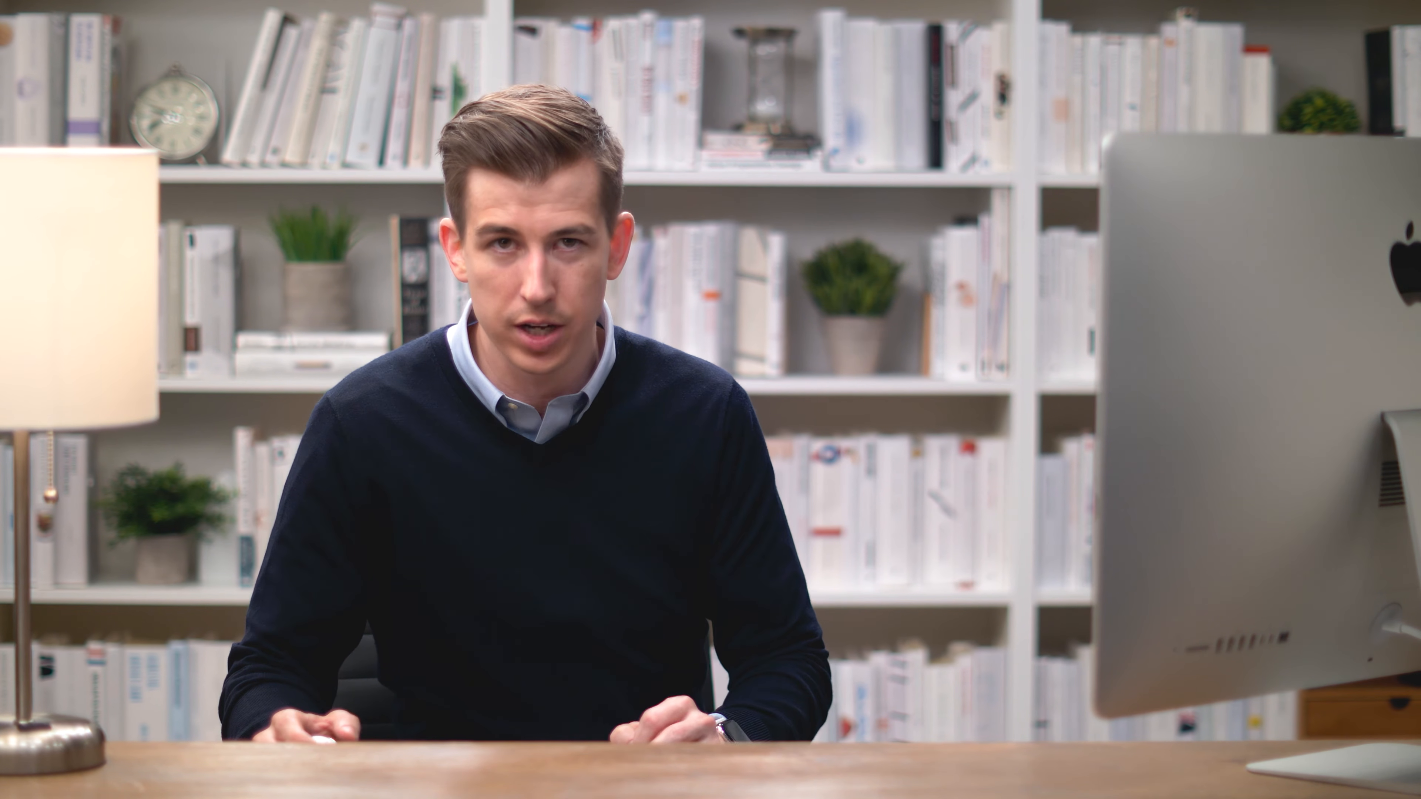
{"action": "left_click", "coordinate": [108, 216]}
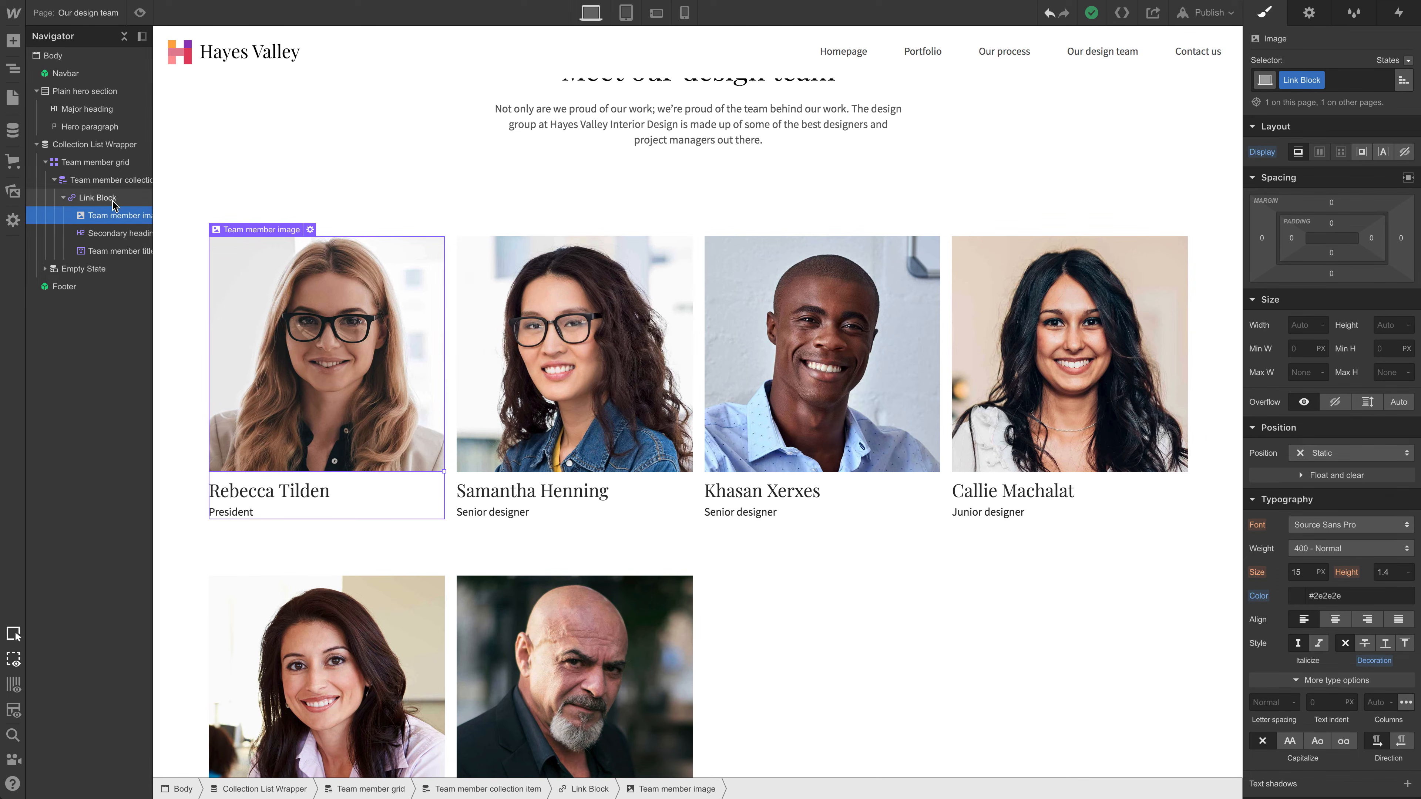
{"action": "left_click", "coordinate": [95, 198]}
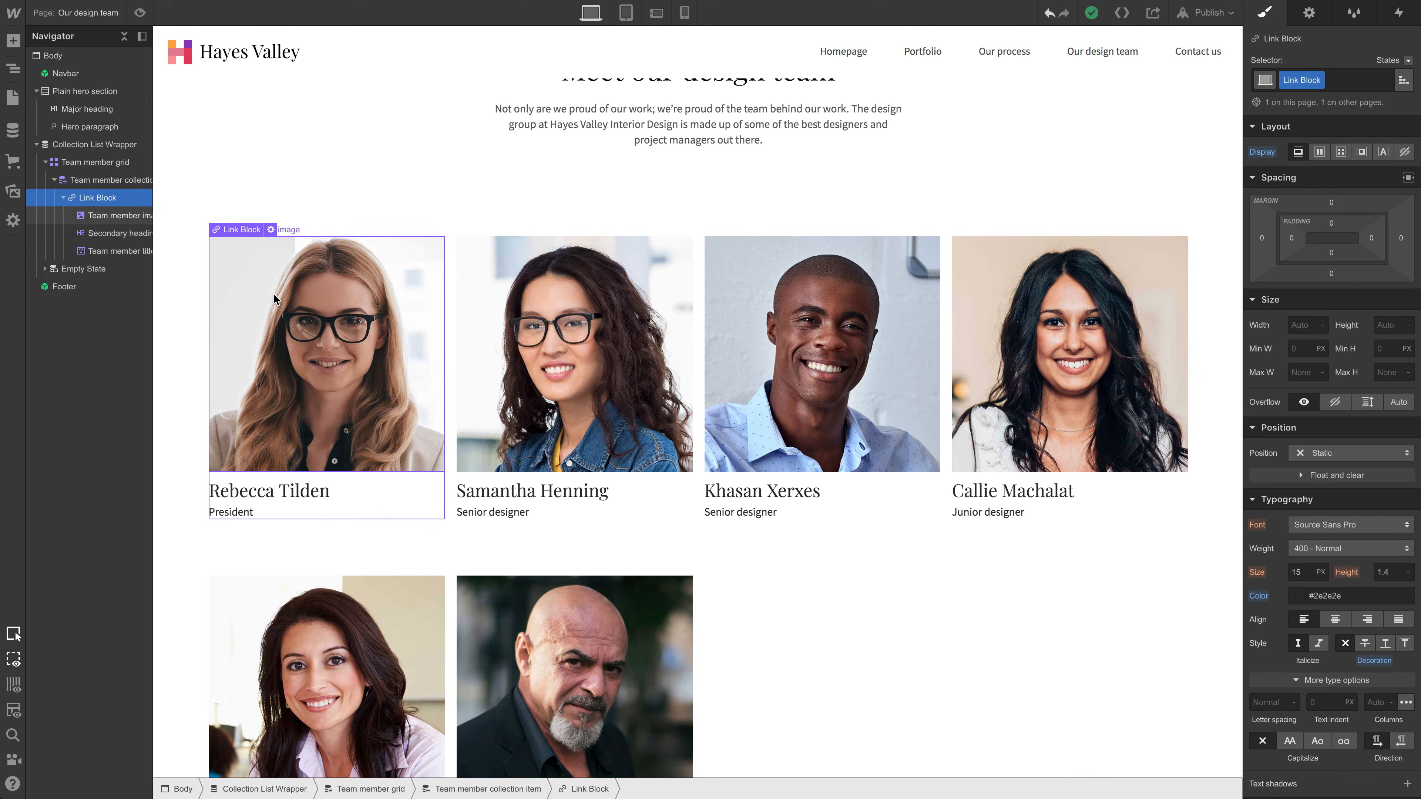
Step: Check the team grid at tablet and phone landscape, and make the Link Block a vertical flex layout with centered children at phone portrait
{"action": "left_click", "coordinate": [620, 15]}
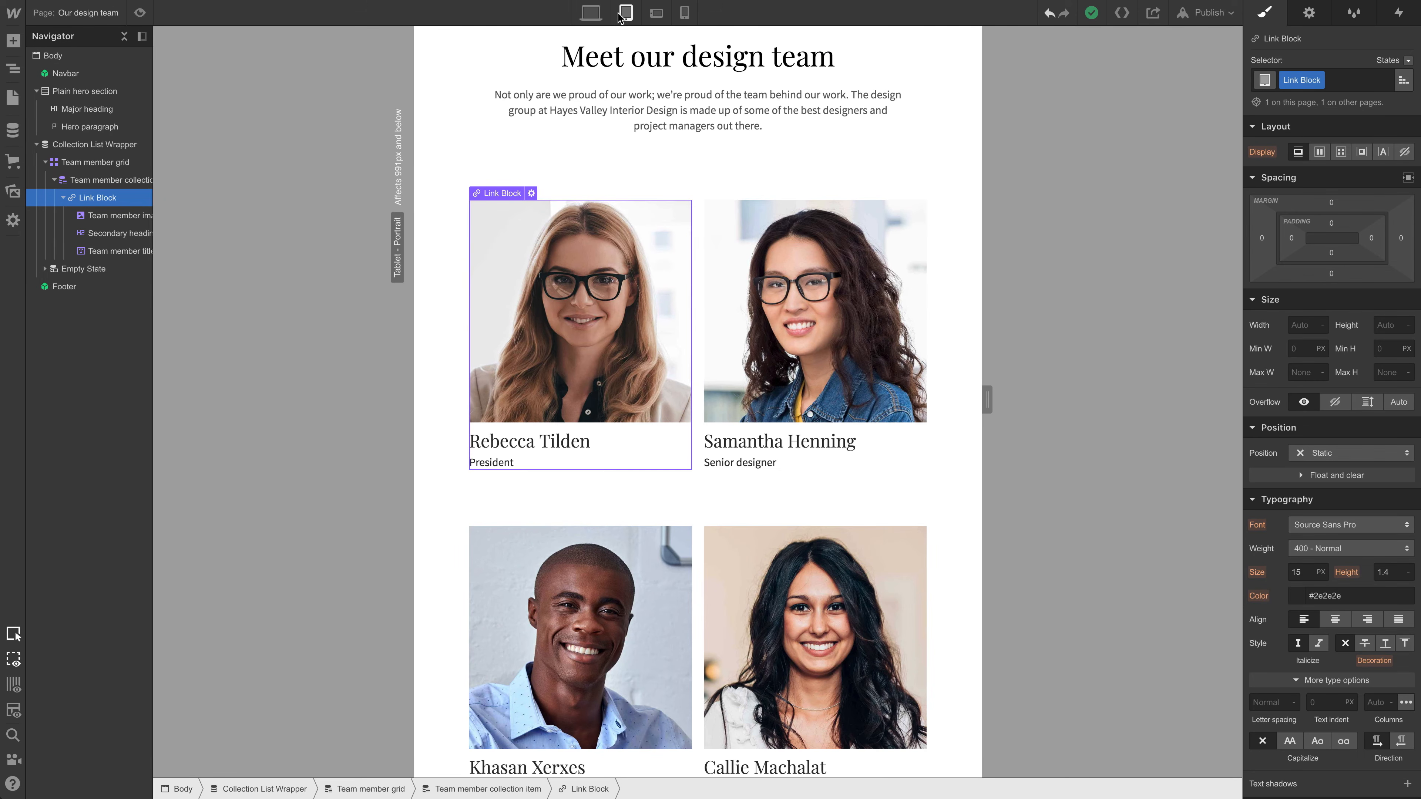
{"action": "scroll", "coordinate": [952, 350], "scroll_direction": "down", "scroll_amount": 10}
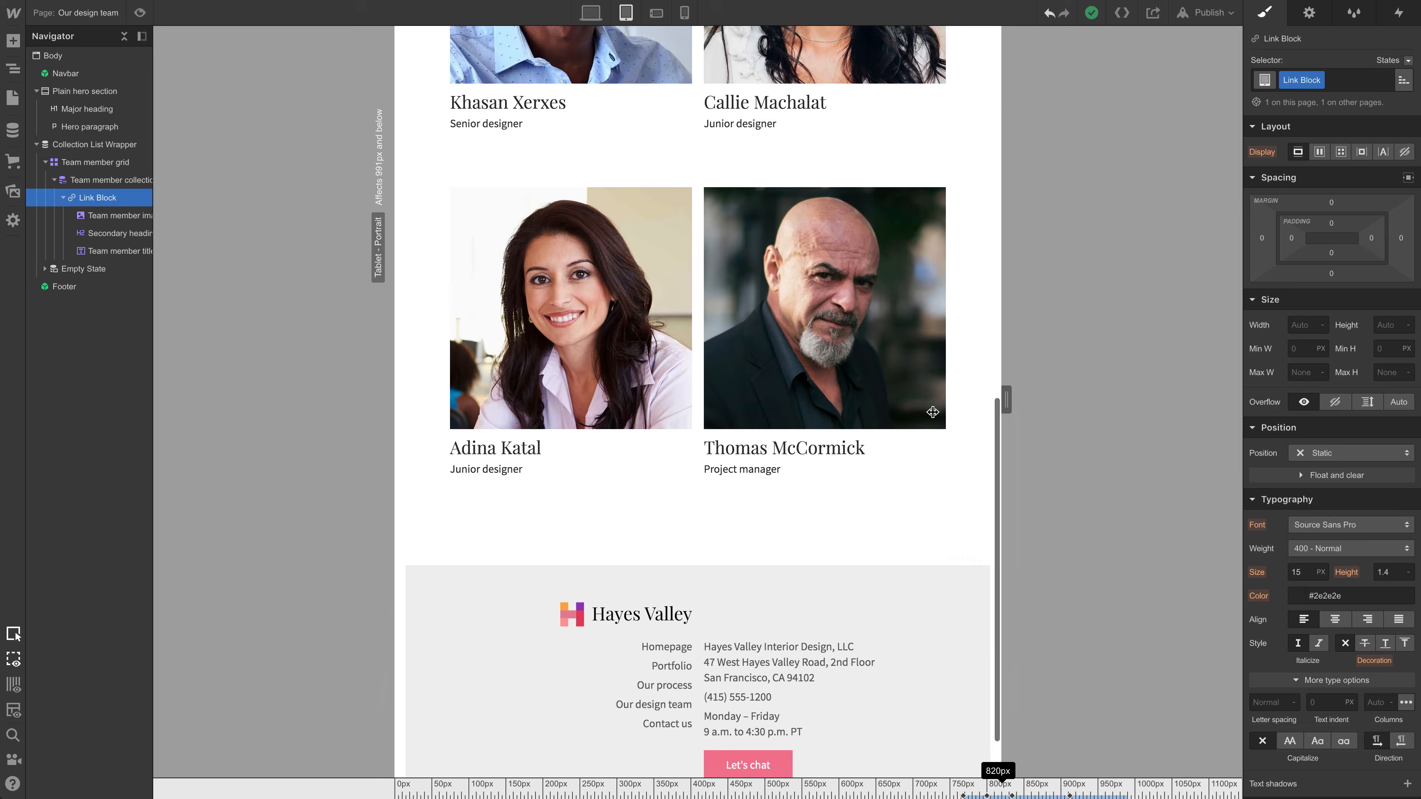
{"action": "scroll", "coordinate": [740, 188], "scroll_direction": "up", "scroll_amount": 10}
{"action": "left_click", "coordinate": [658, 14]}
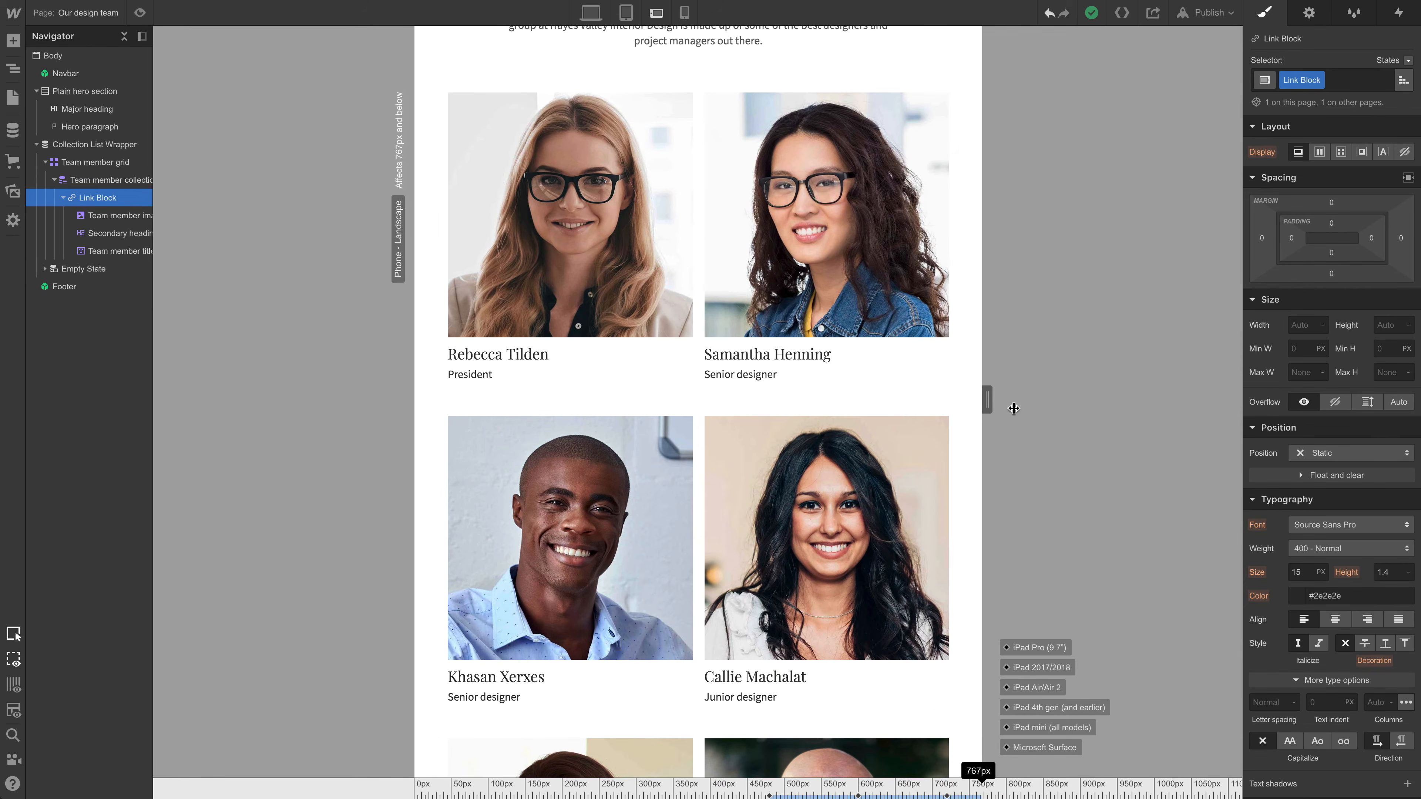
{"action": "left_click_drag", "start_coordinate": [1013, 408], "coordinate": [877, 406]}
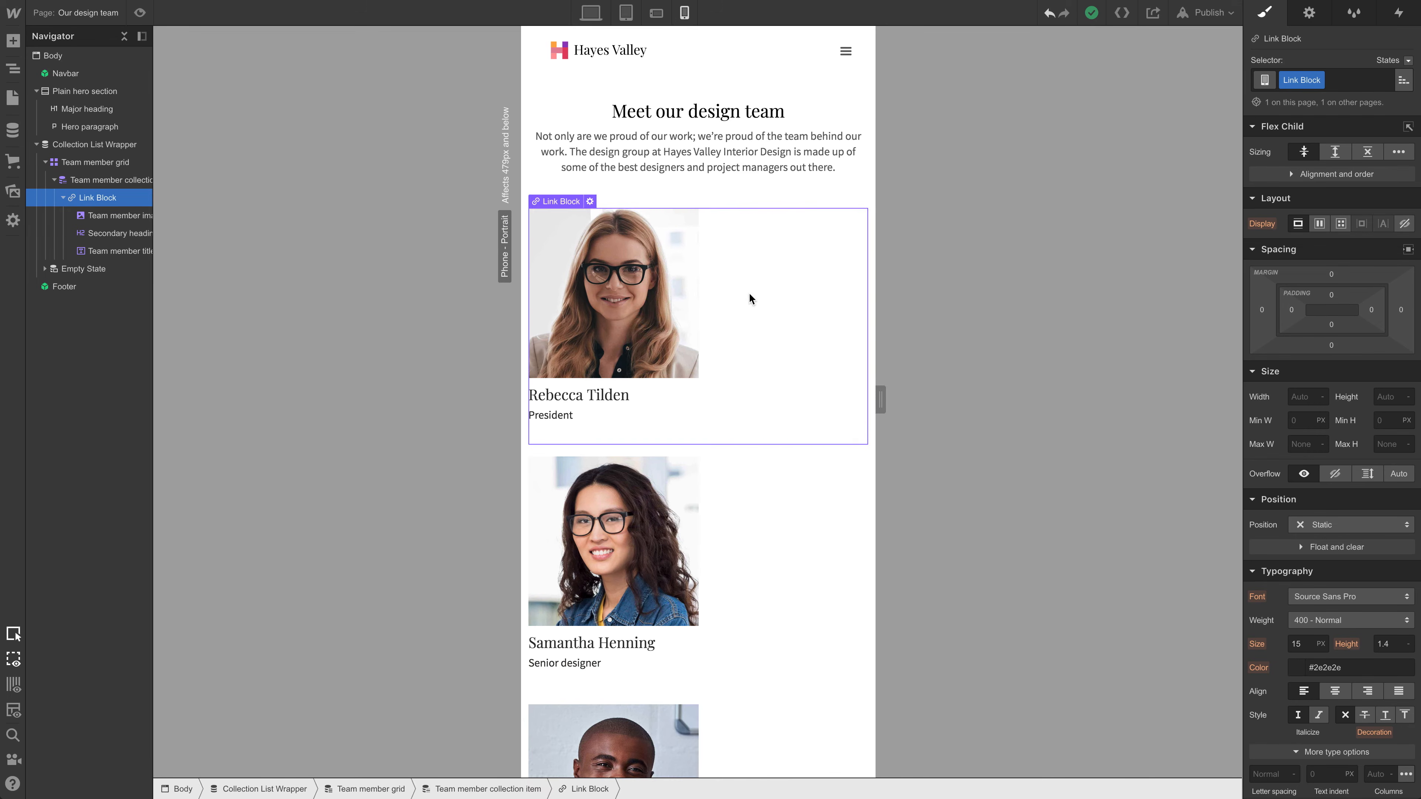
{"action": "left_click", "coordinate": [1321, 224]}
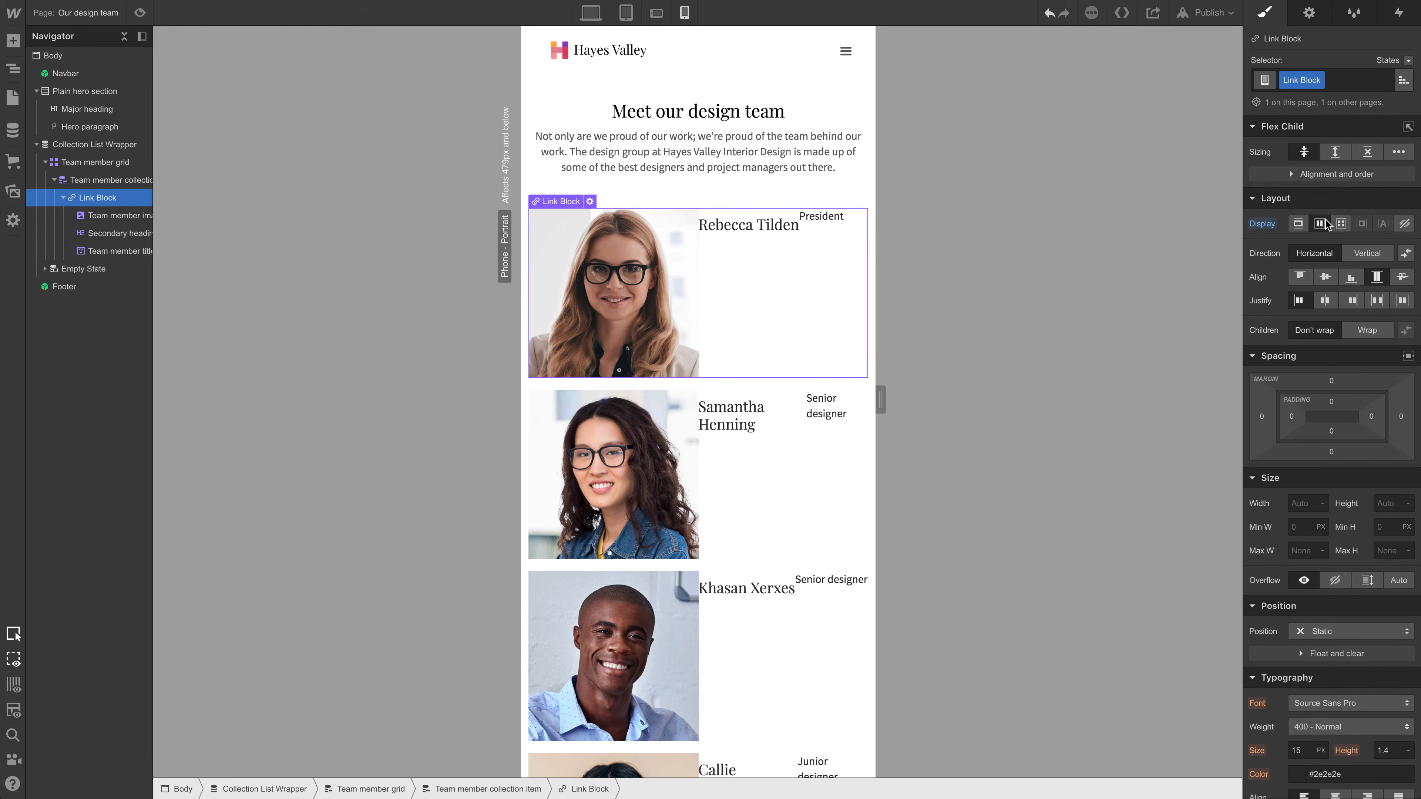
{"action": "left_click", "coordinate": [1358, 256]}
{"action": "left_click", "coordinate": [1334, 279]}
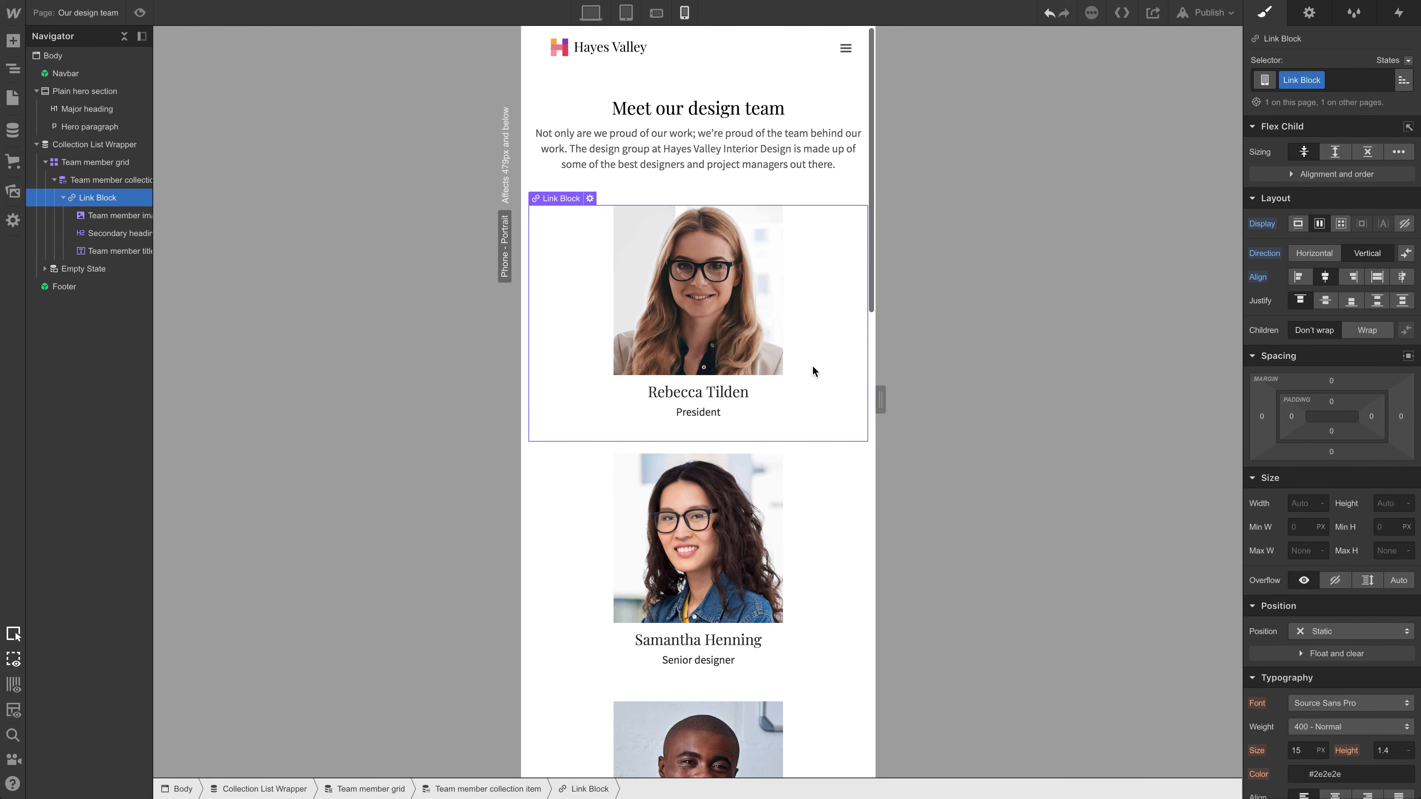
{"action": "scroll", "coordinate": [812, 365], "scroll_direction": "down", "scroll_amount": 10}
{"action": "scroll", "coordinate": [808, 361], "scroll_direction": "up", "scroll_amount": 10}
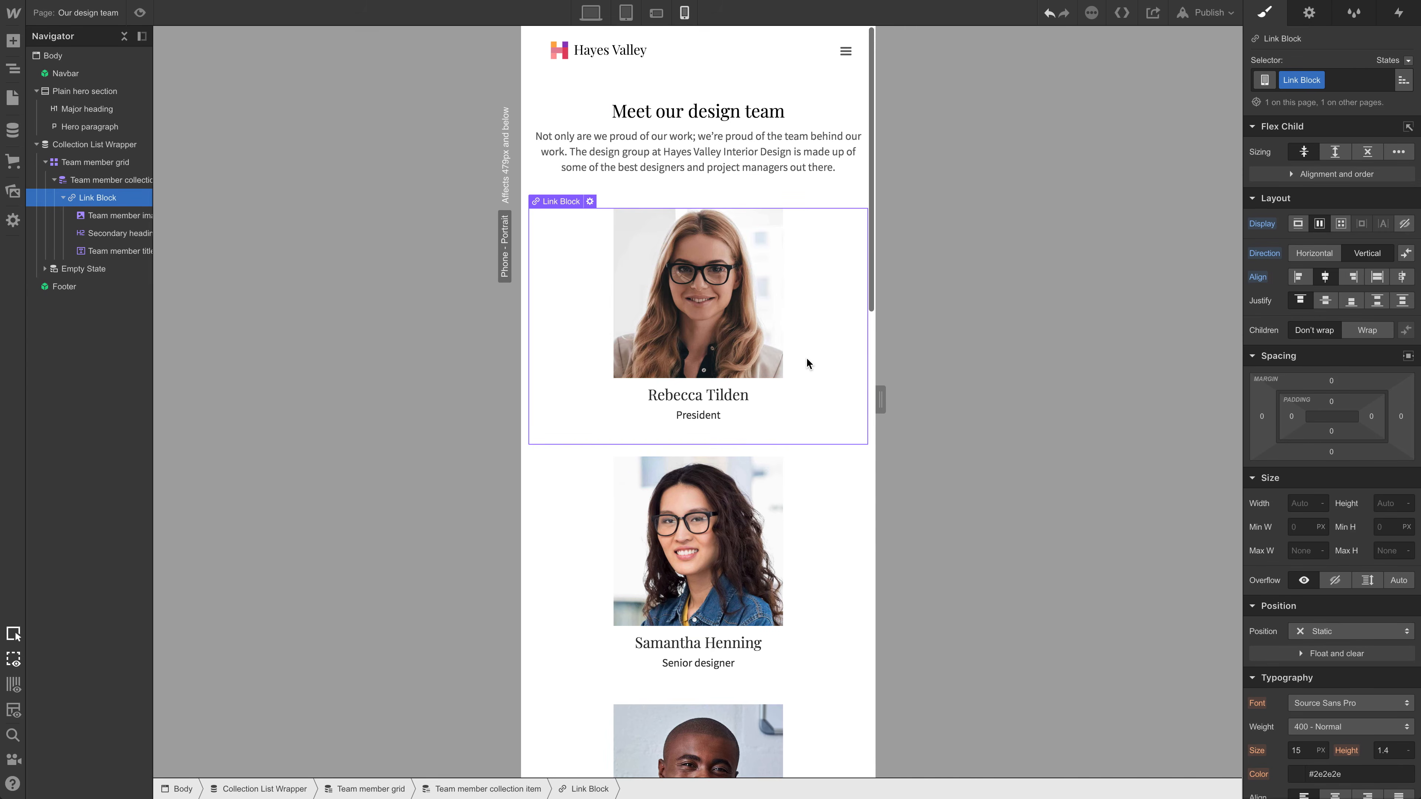
Step: Try a 40% maximum width on the Team member image at phone portrait
{"action": "left_click", "coordinate": [746, 285]}
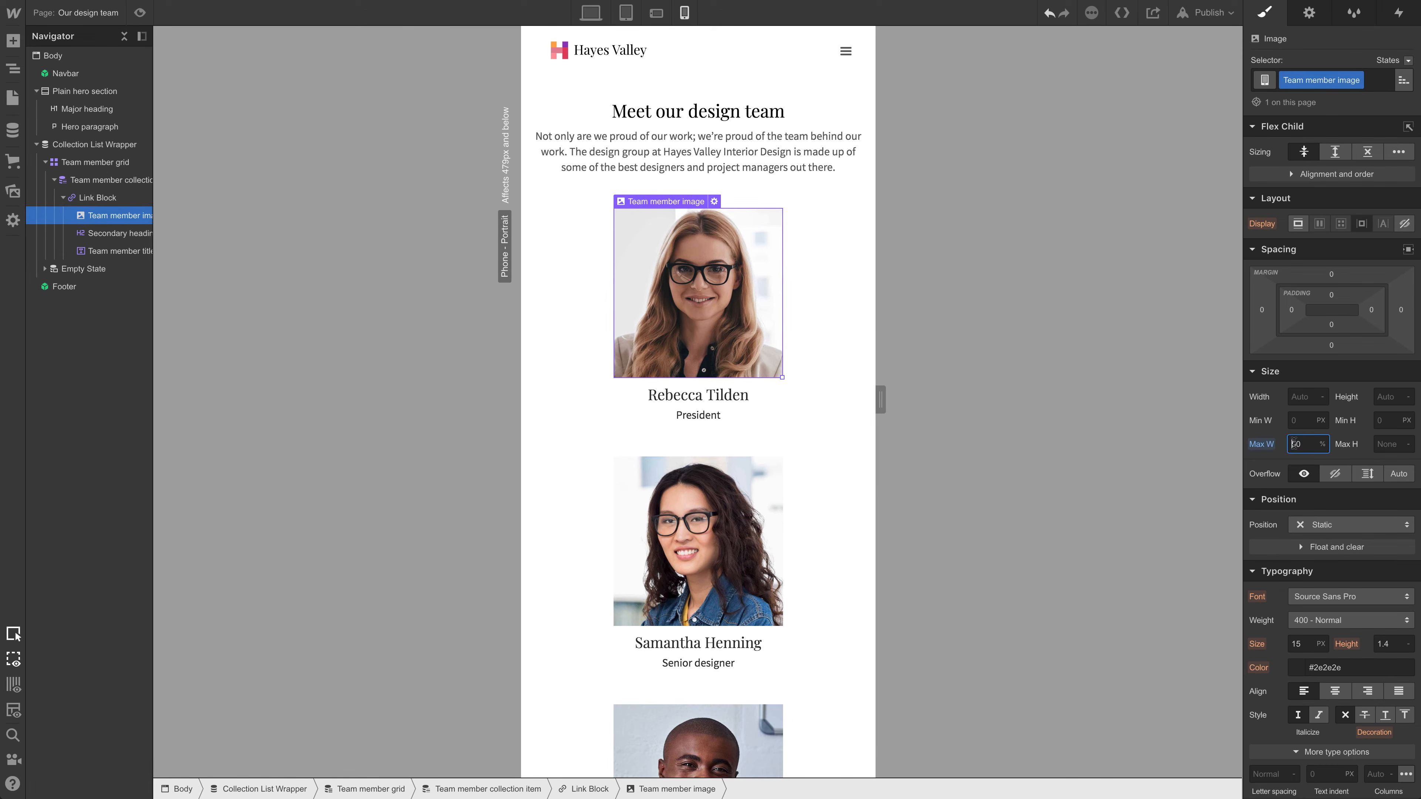
{"action": "key", "text": "BackSpace"}
{"action": "key", "text": "BackSpace"}
{"action": "type", "text": "1"}
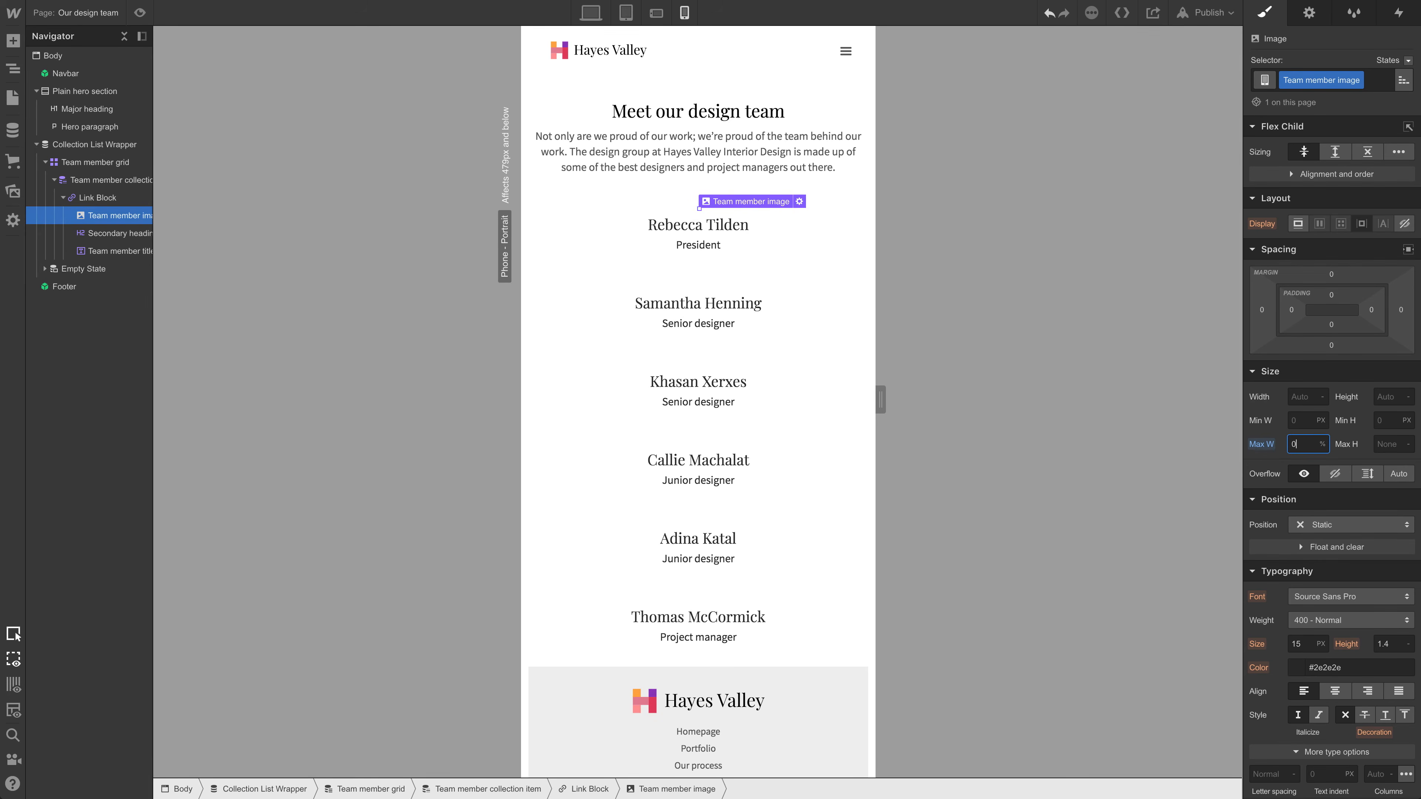
{"action": "key", "text": "BackSpace"}
{"action": "type", "text": "4"}
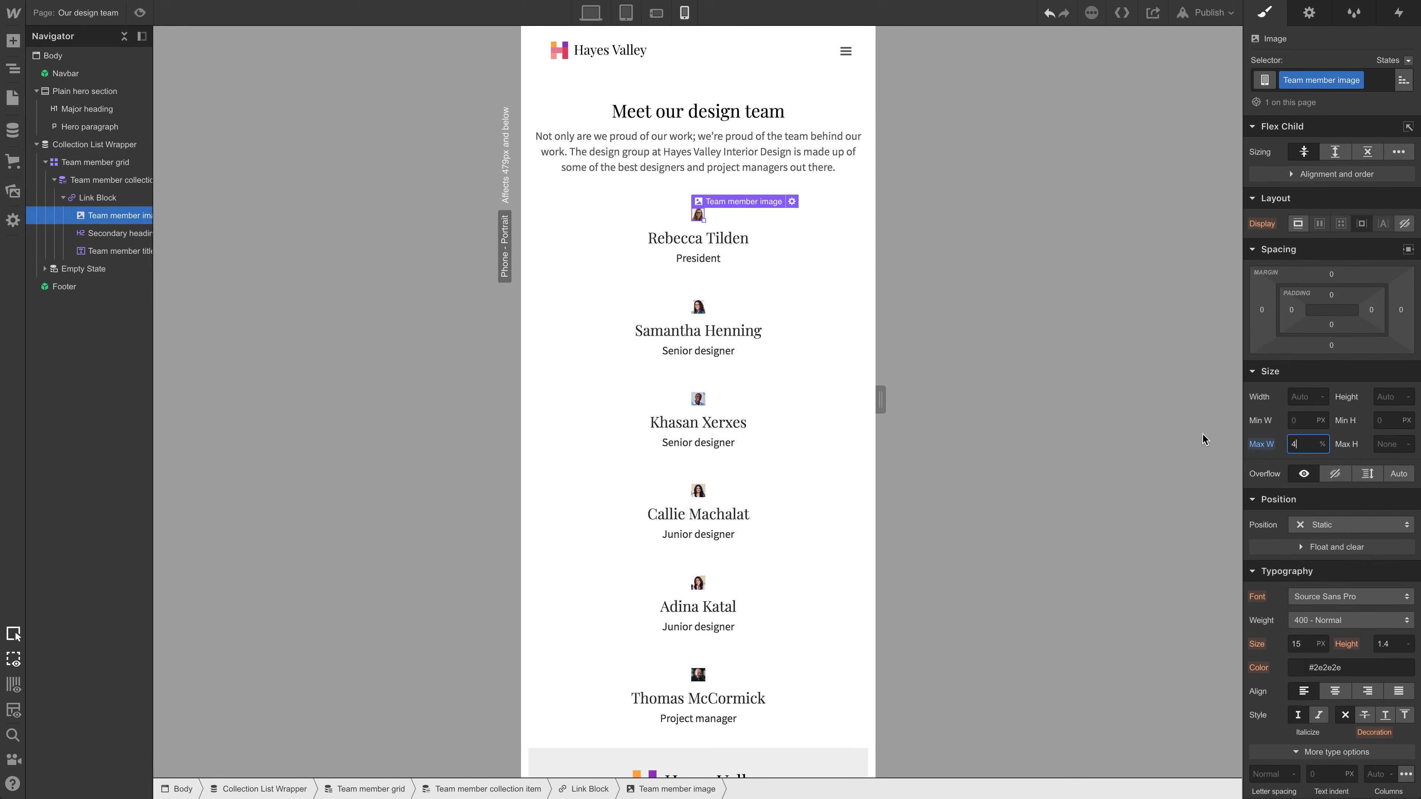
{"action": "key", "text": "BackSpace"}
{"action": "type", "text": "50"}
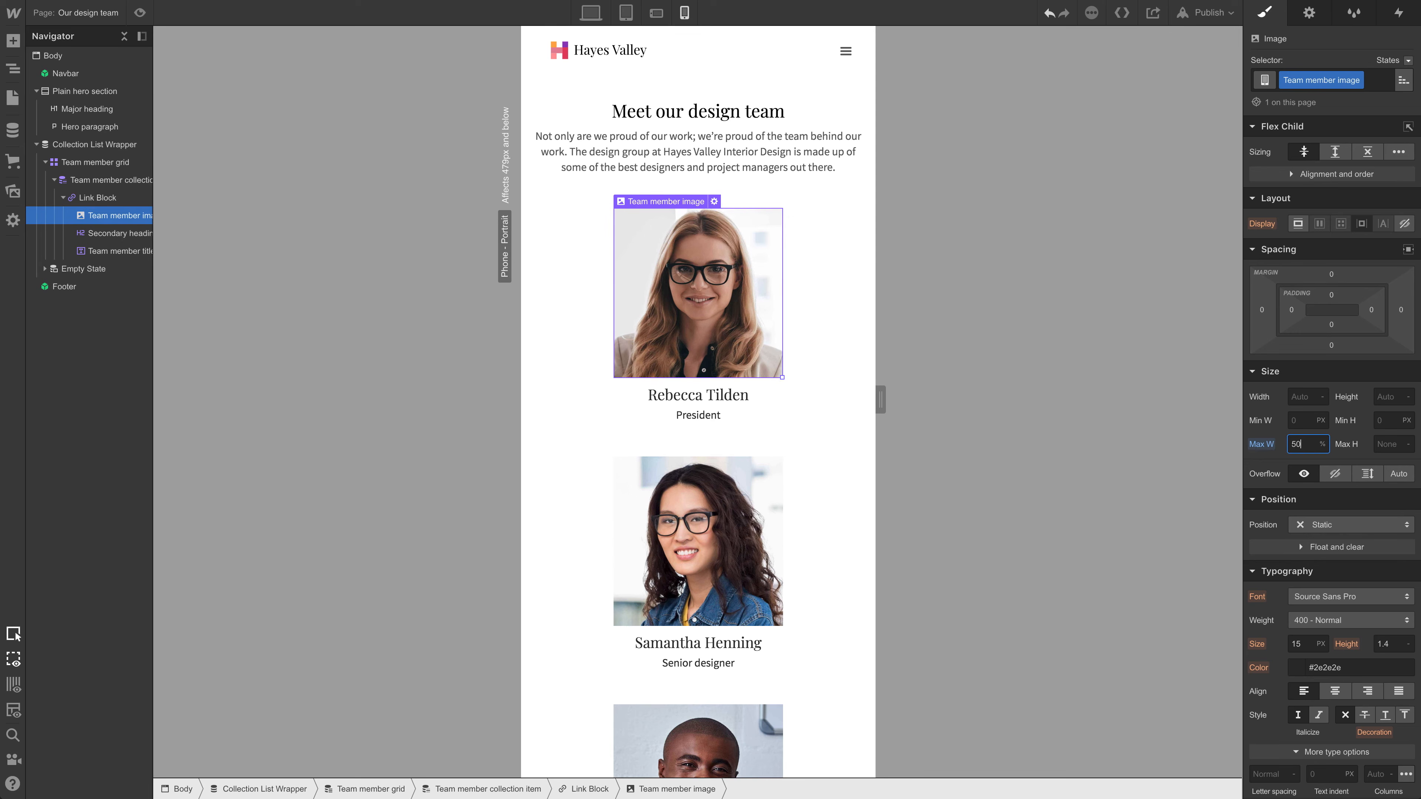
{"action": "key", "text": "BackSpace"}
{"action": "key", "text": "BackSpace"}
{"action": "type", "text": "40"}
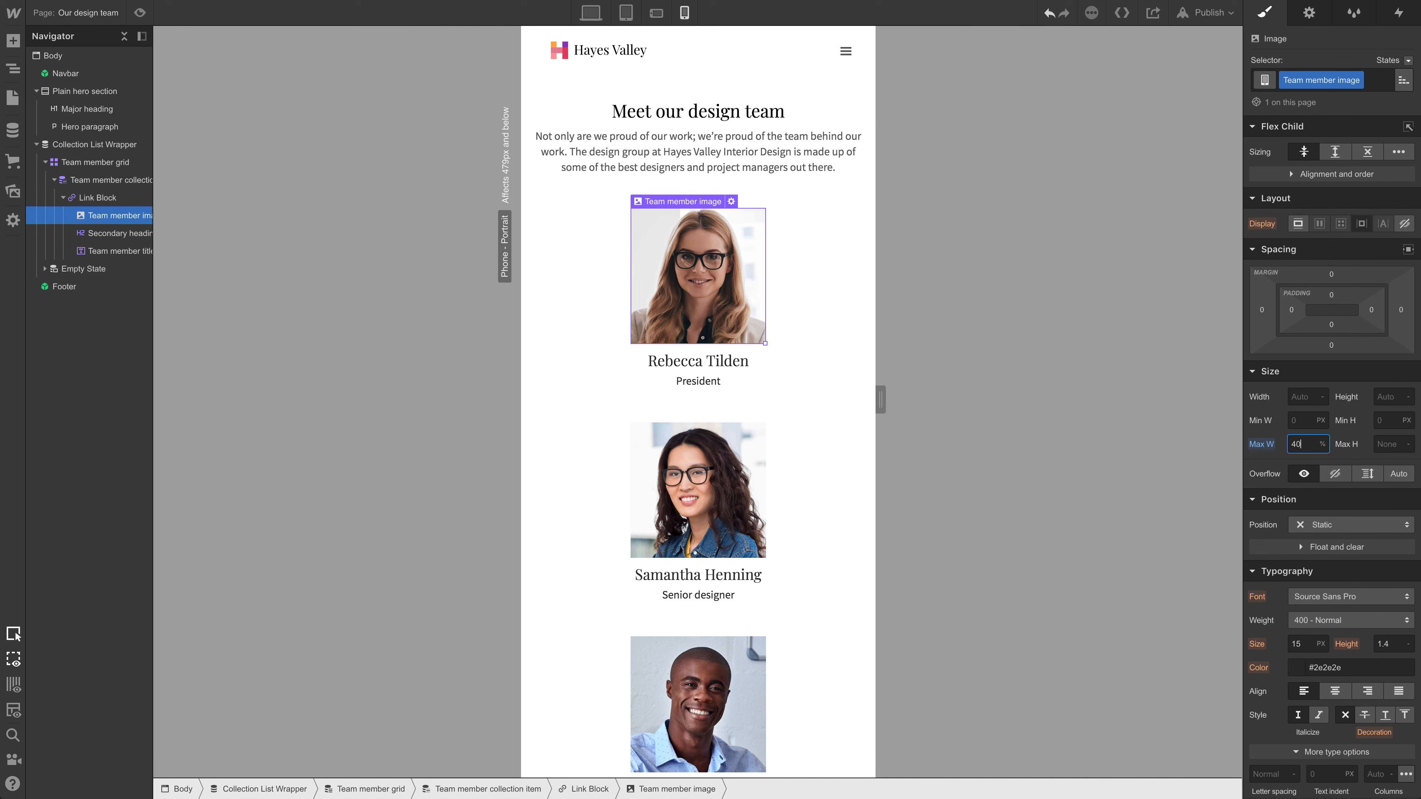
Step: Narrow the phone portrait canvas to about 240 px and widen it again to check how the team member layout adapts
{"action": "left_click_drag", "start_coordinate": [881, 399], "coordinate": [790, 392]}
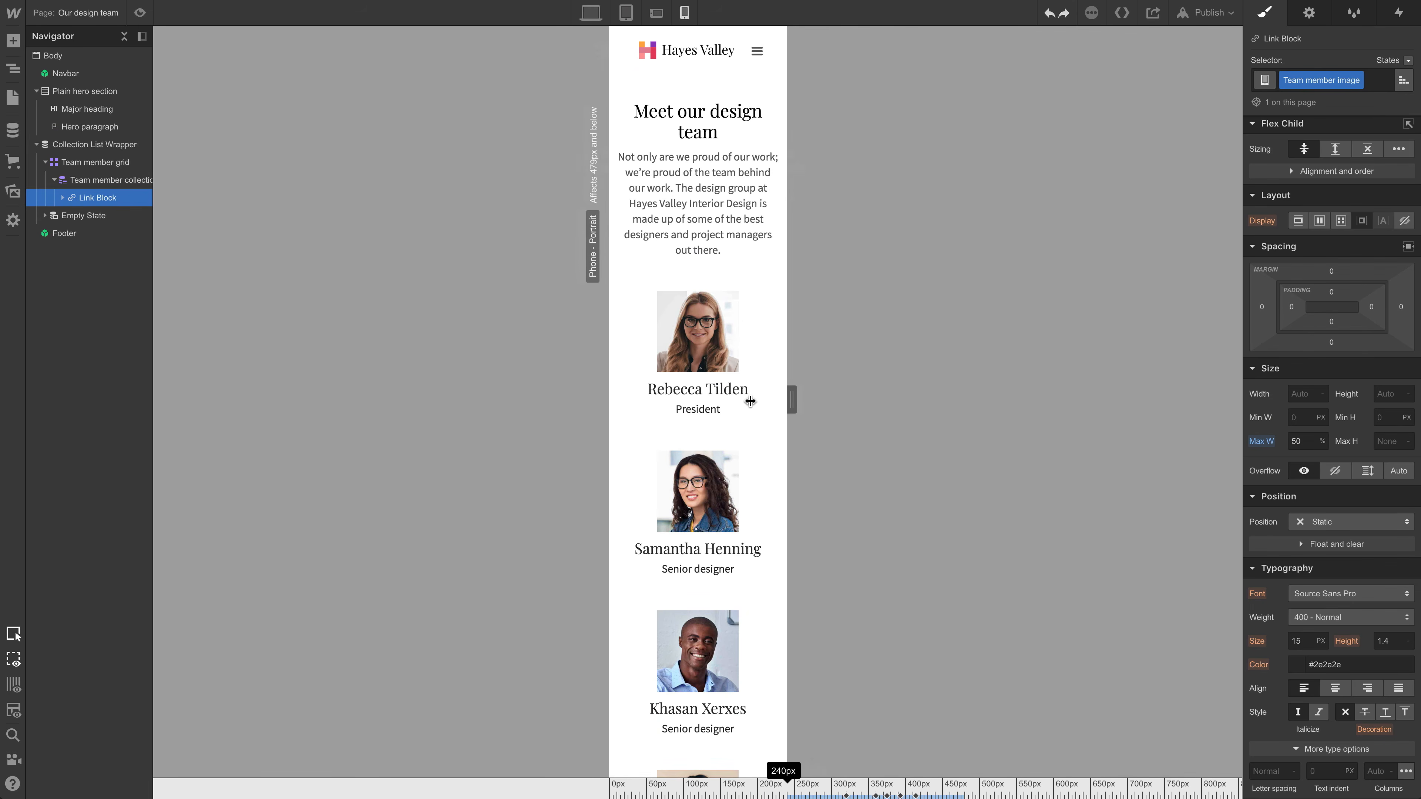
{"action": "left_click_drag", "start_coordinate": [748, 400], "coordinate": [897, 403]}
{"action": "scroll", "coordinate": [812, 419], "scroll_direction": "down", "scroll_amount": 2}
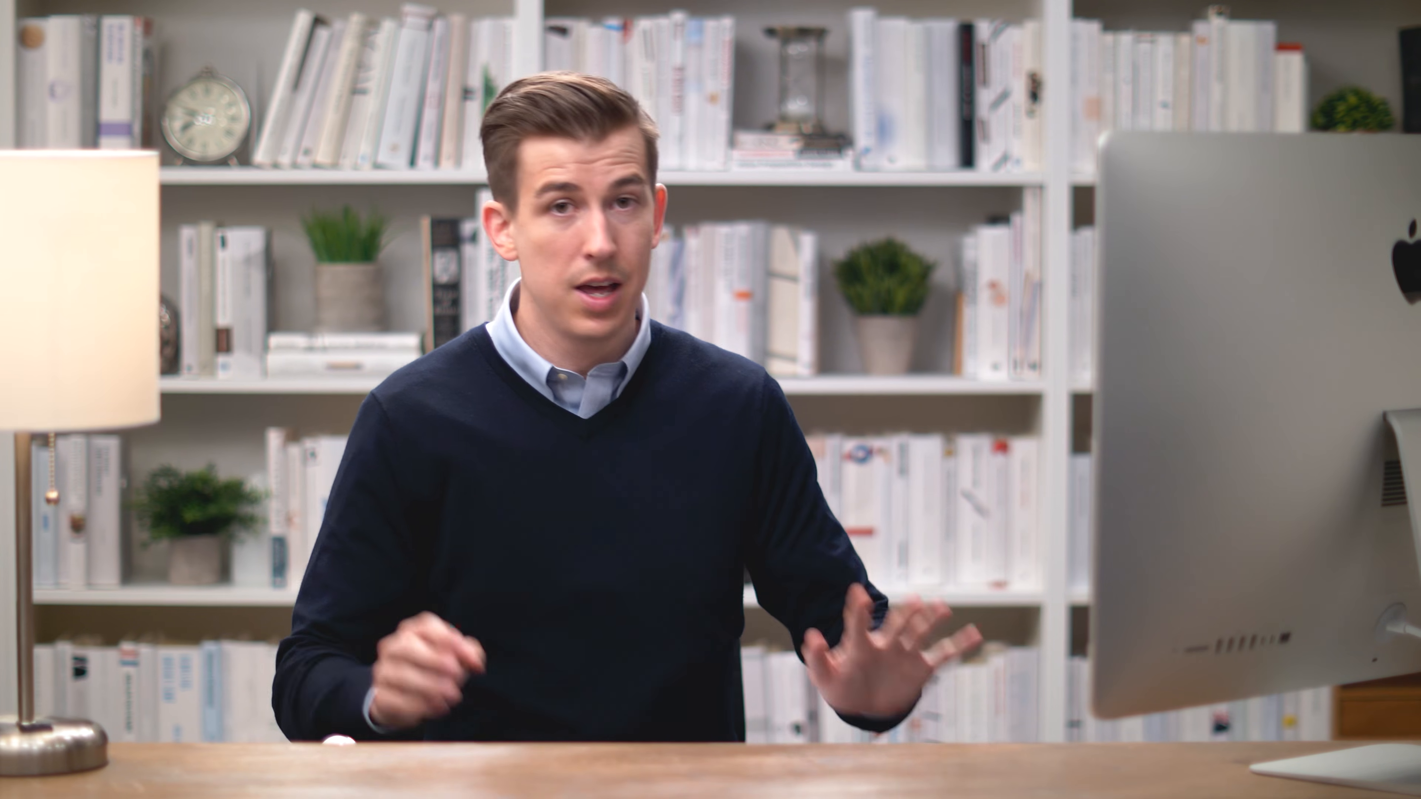